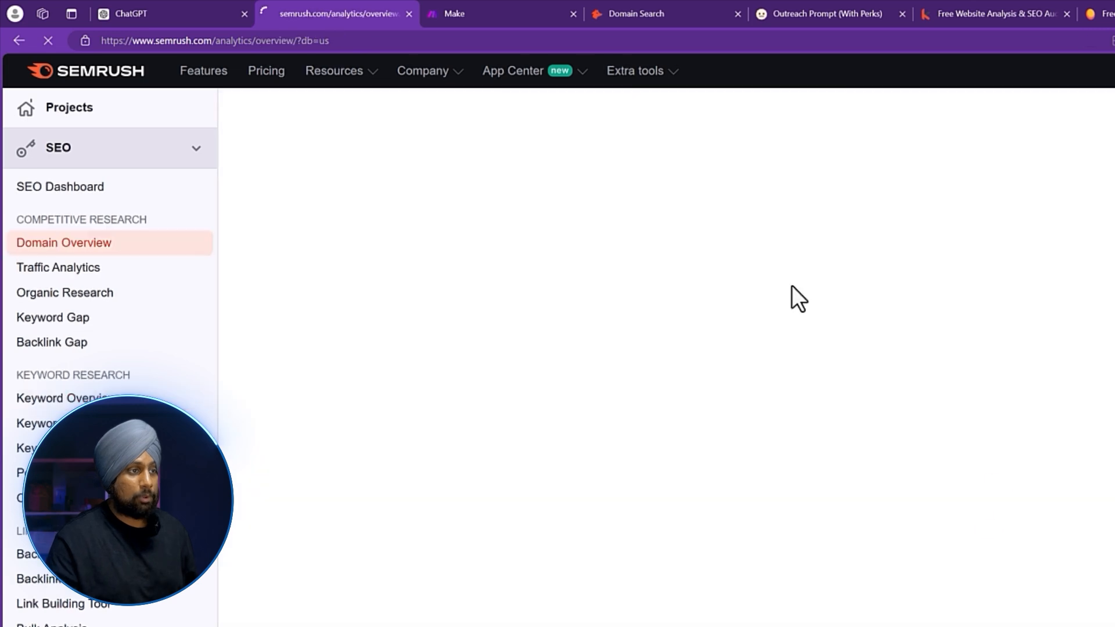
Run a domain overview for kwebby.com and scroll down to its Distribution by Country.
{"action": "left_click", "coordinate": [347, 255]}
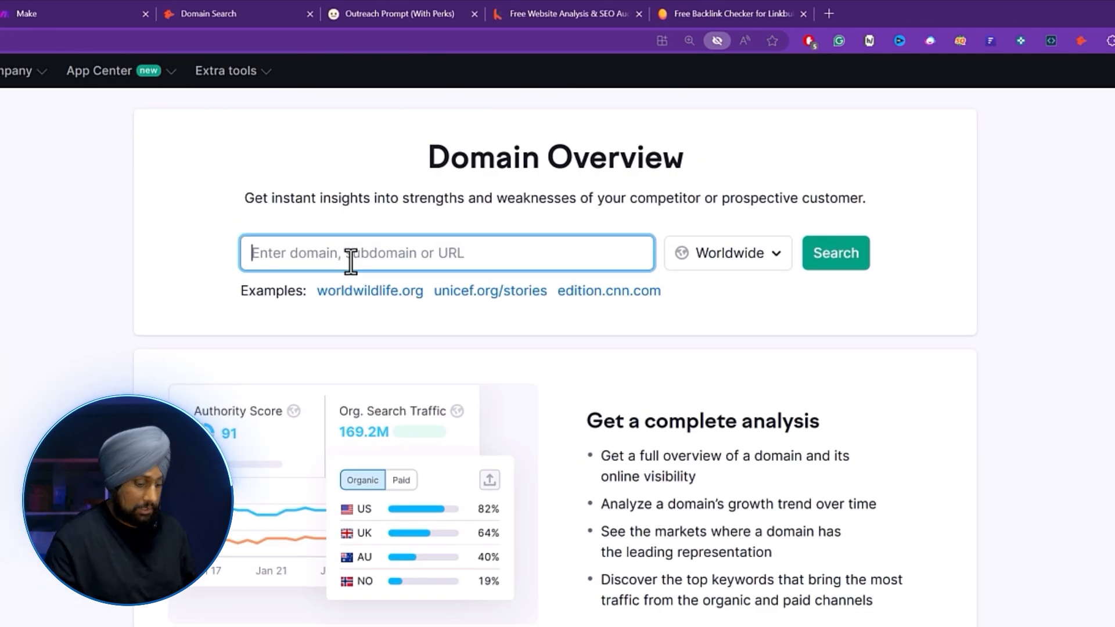
{"action": "type", "text": "kwebby.com"}
{"action": "key", "text": "Return"}
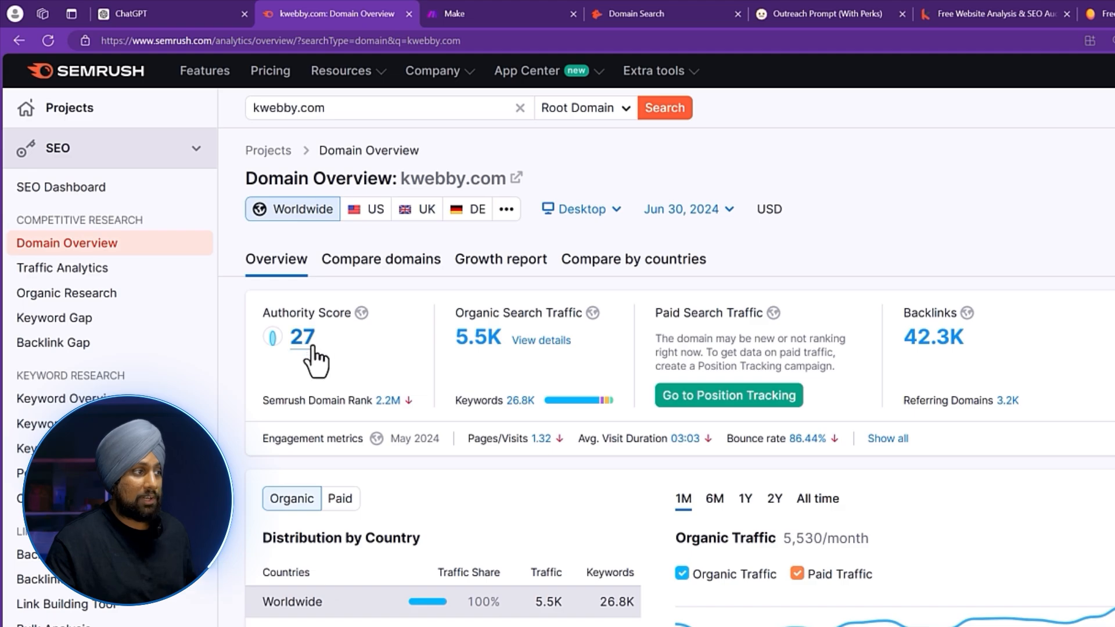
{"action": "scroll", "coordinate": [386, 398], "scroll_direction": "down", "scroll_amount": 5}
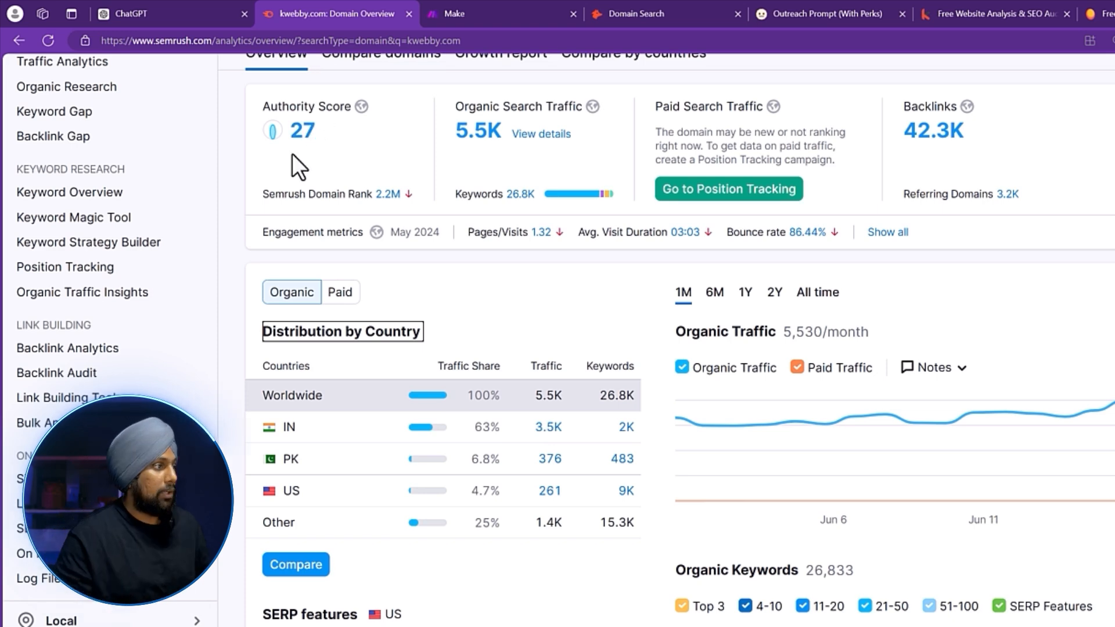
Open Keyword Overview and copy the full address of kwebby.com's canva-tips blog post.
{"action": "left_click", "coordinate": [165, 204]}
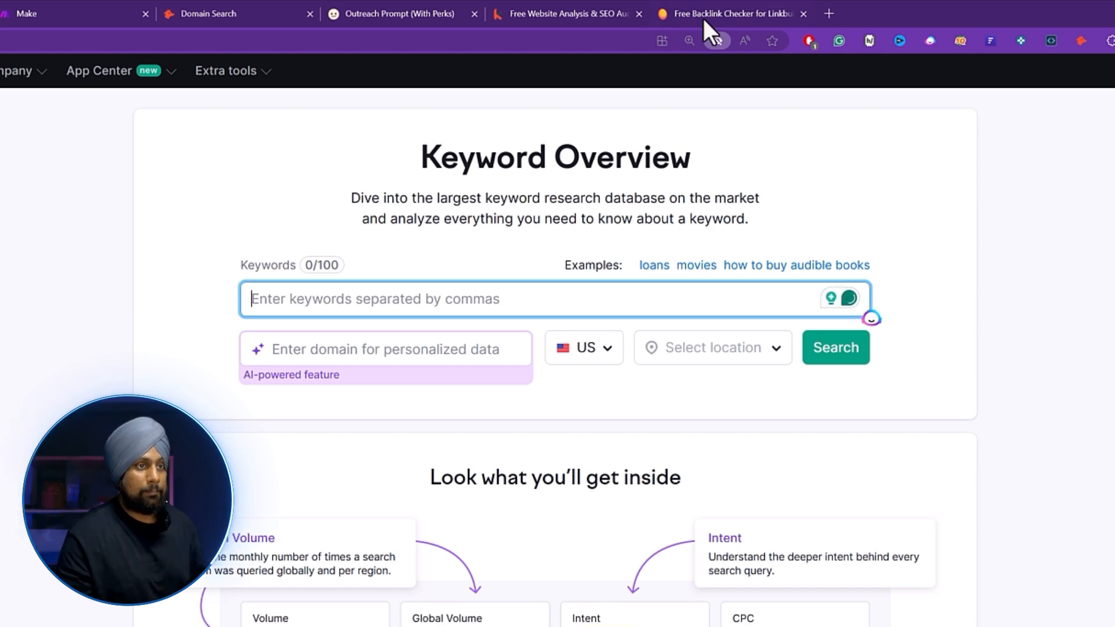
{"action": "left_click", "coordinate": [575, 12]}
{"action": "type", "text": "/blog/canva-tips/"}
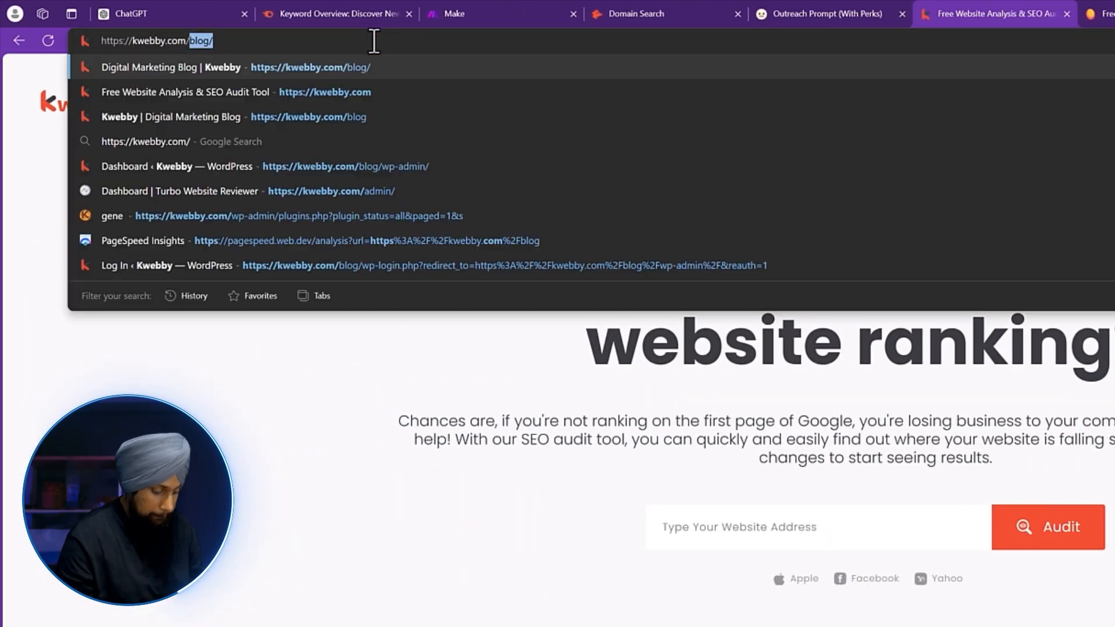
{"action": "left_click", "coordinate": [450, 43]}
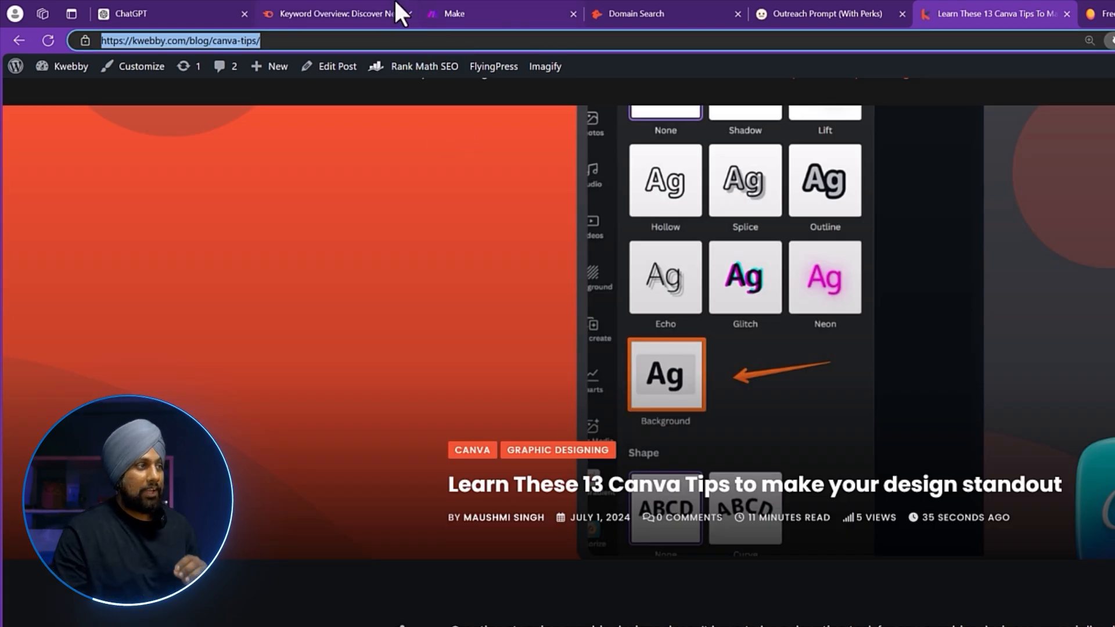
Search Keyword Overview for 'canva tips', showing US volume 210 and 53% difficulty.
{"action": "left_click", "coordinate": [378, 2]}
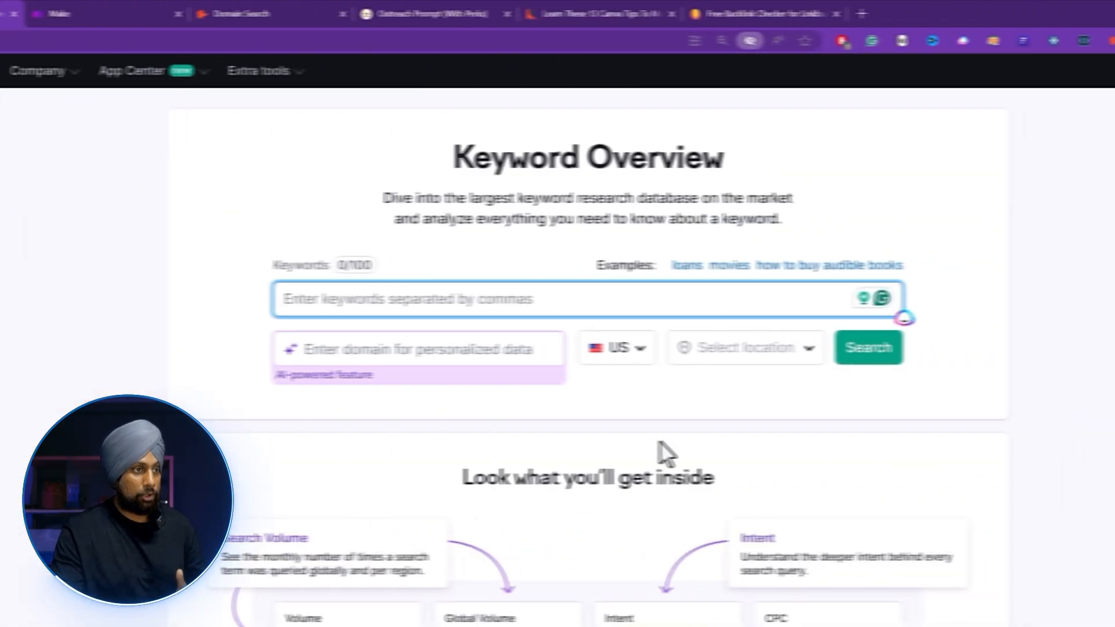
{"action": "left_click", "coordinate": [467, 287]}
{"action": "type", "text": "canva tips"}
{"action": "key", "text": "Return"}
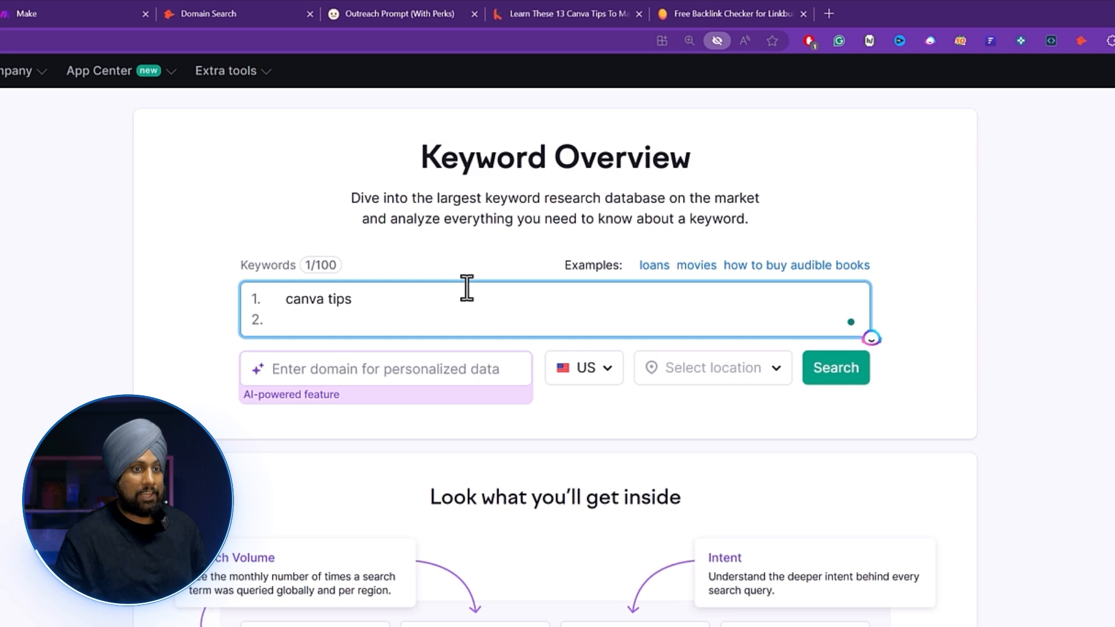
{"action": "left_click", "coordinate": [831, 368]}
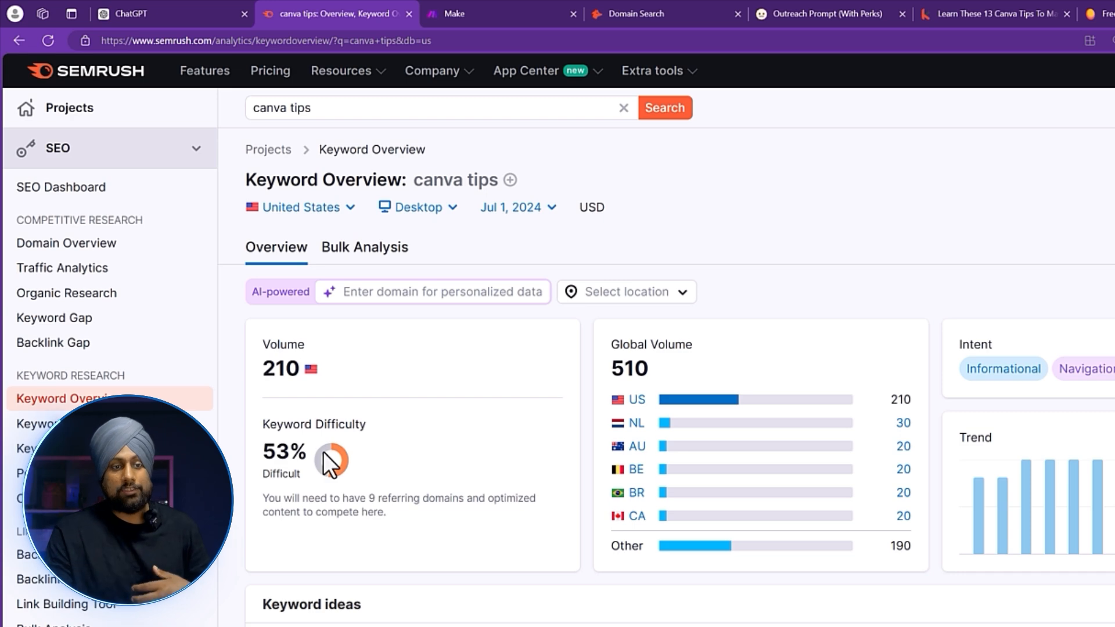
Personalise the canva tips data for kwebby.com, then review Keyword ideas and SERP Analysis.
{"action": "scroll", "coordinate": [336, 314], "scroll_direction": "down", "scroll_amount": 1}
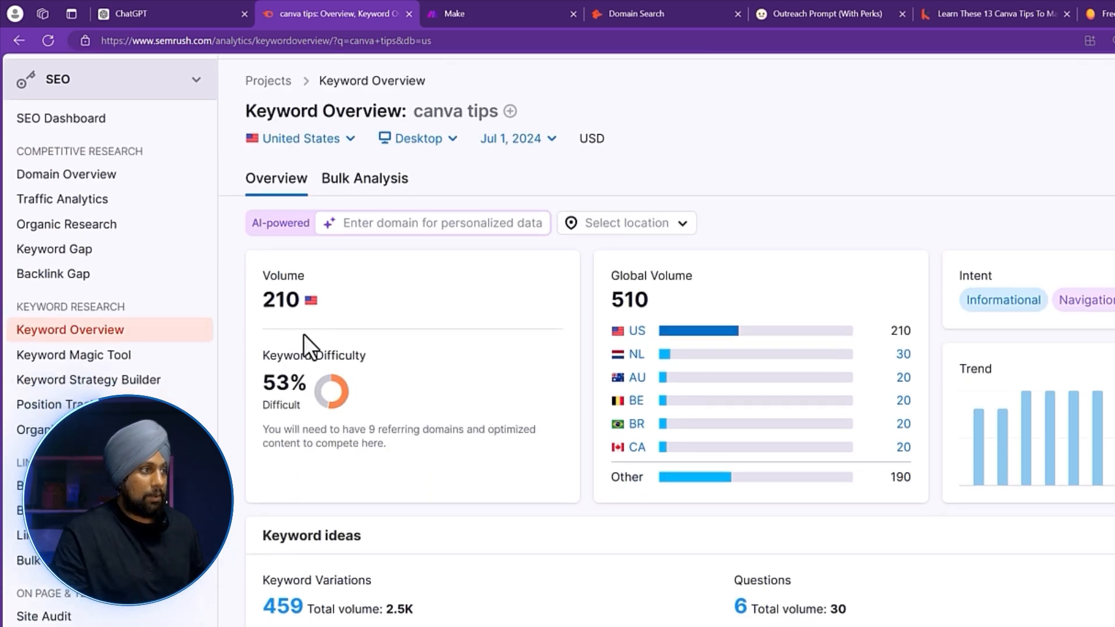
{"action": "left_click", "coordinate": [406, 215]}
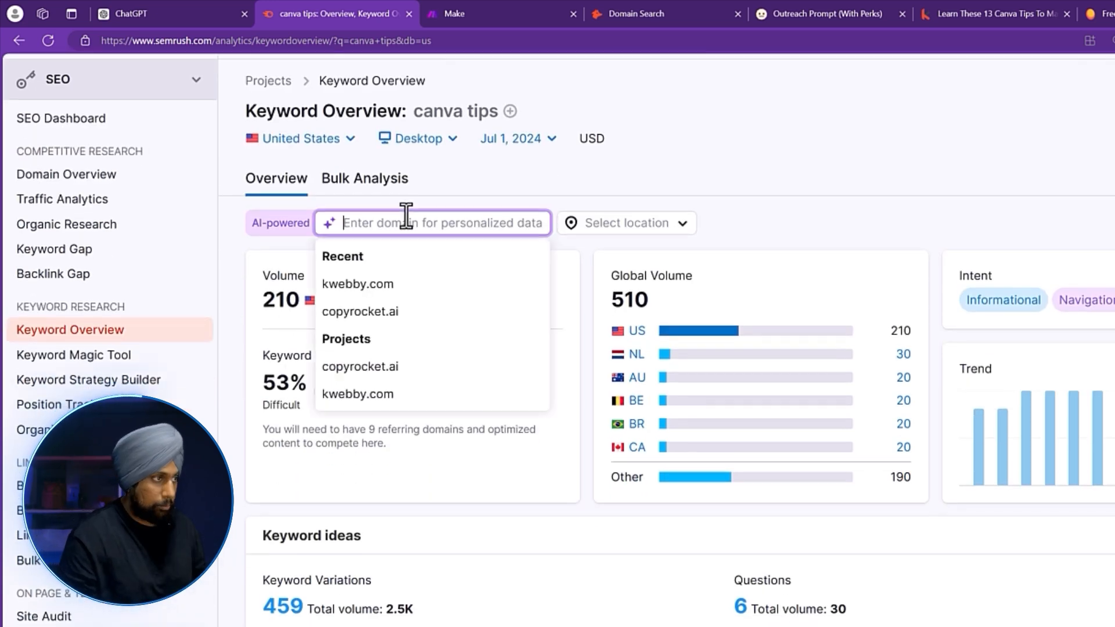
{"action": "left_click", "coordinate": [358, 284]}
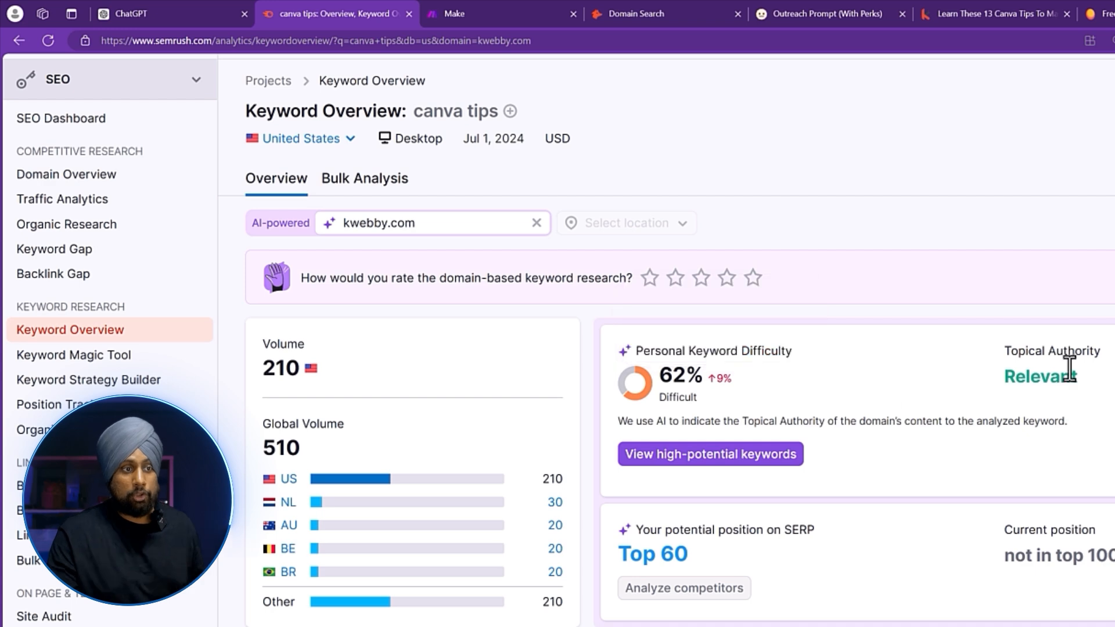
{"action": "scroll", "coordinate": [620, 382], "scroll_direction": "down", "scroll_amount": 5}
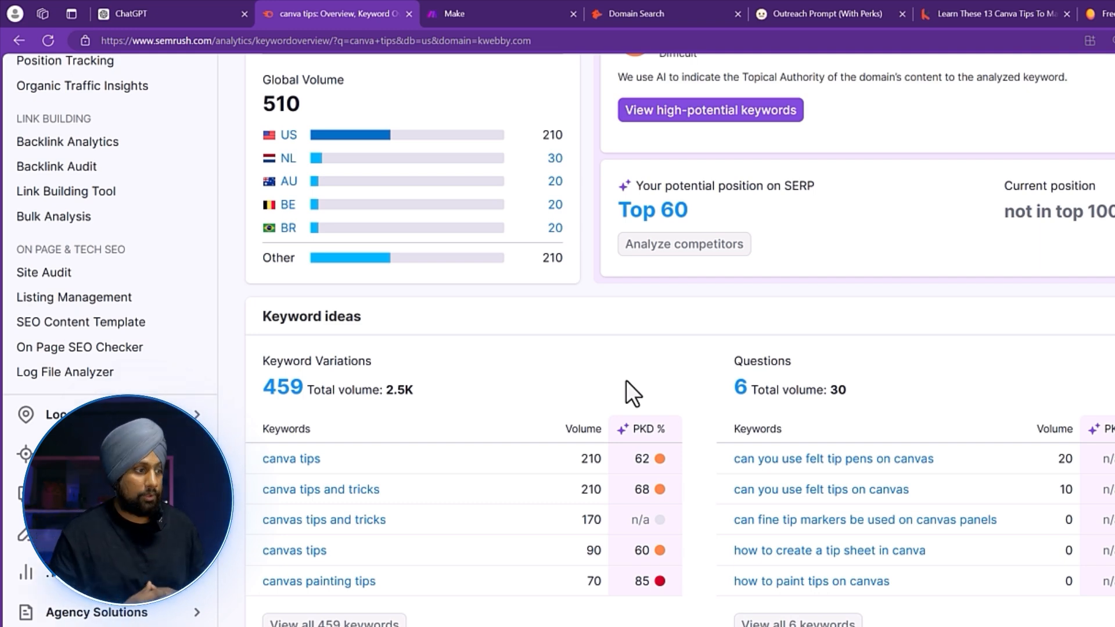
{"action": "scroll", "coordinate": [625, 382], "scroll_direction": "down", "scroll_amount": 10}
{"action": "mouse_move", "coordinate": [277, 311]}
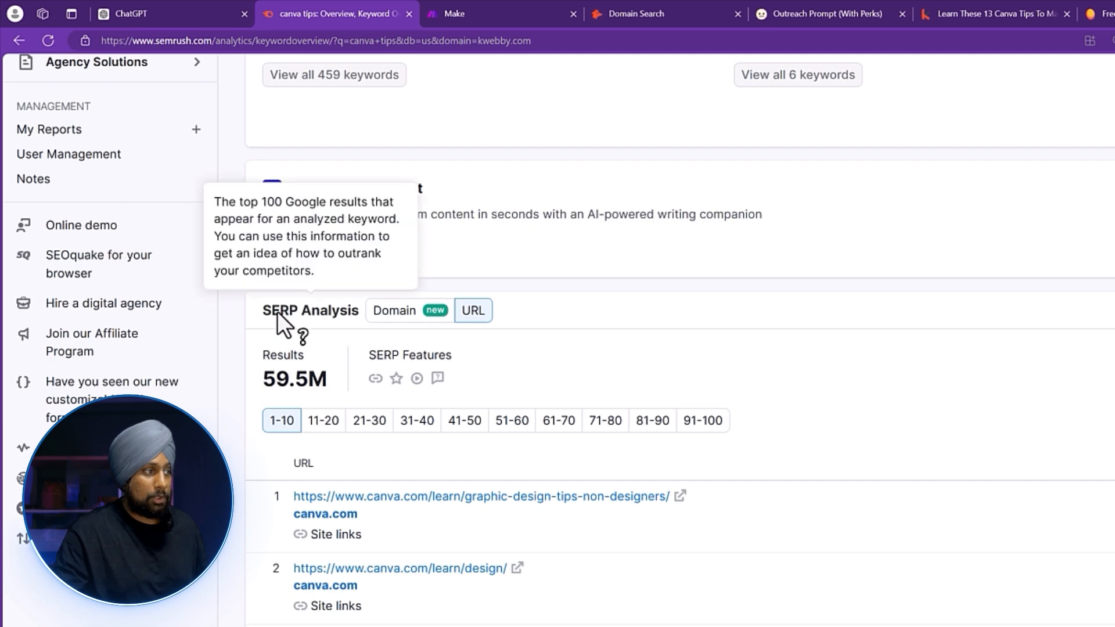
{"action": "scroll", "coordinate": [695, 336], "scroll_direction": "down", "scroll_amount": 2}
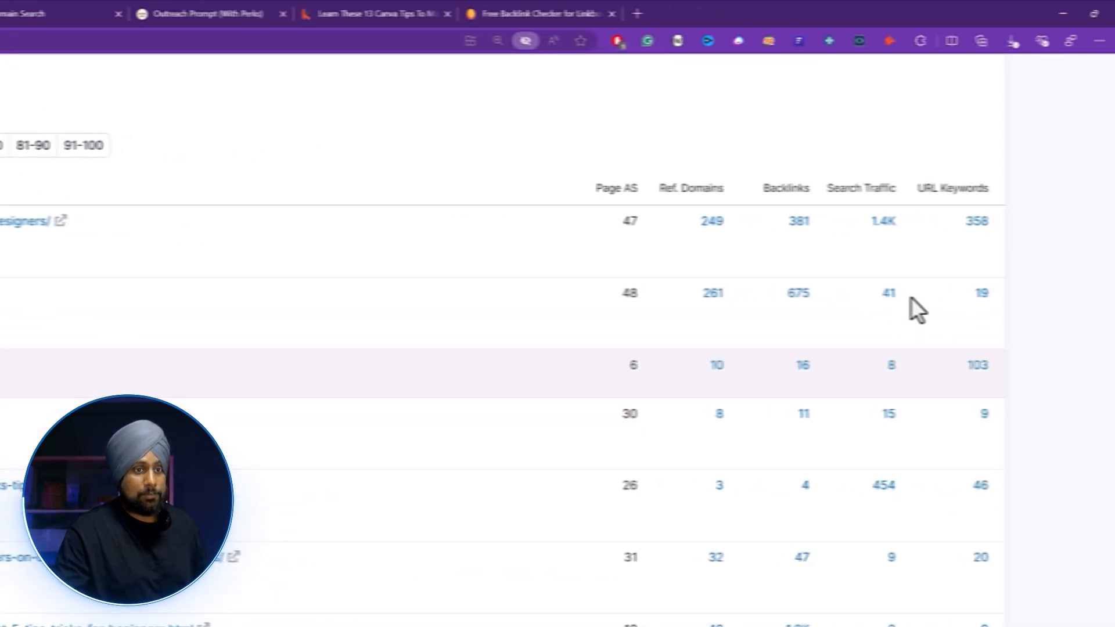
{"action": "scroll", "coordinate": [759, 232], "scroll_direction": "down", "scroll_amount": 1}
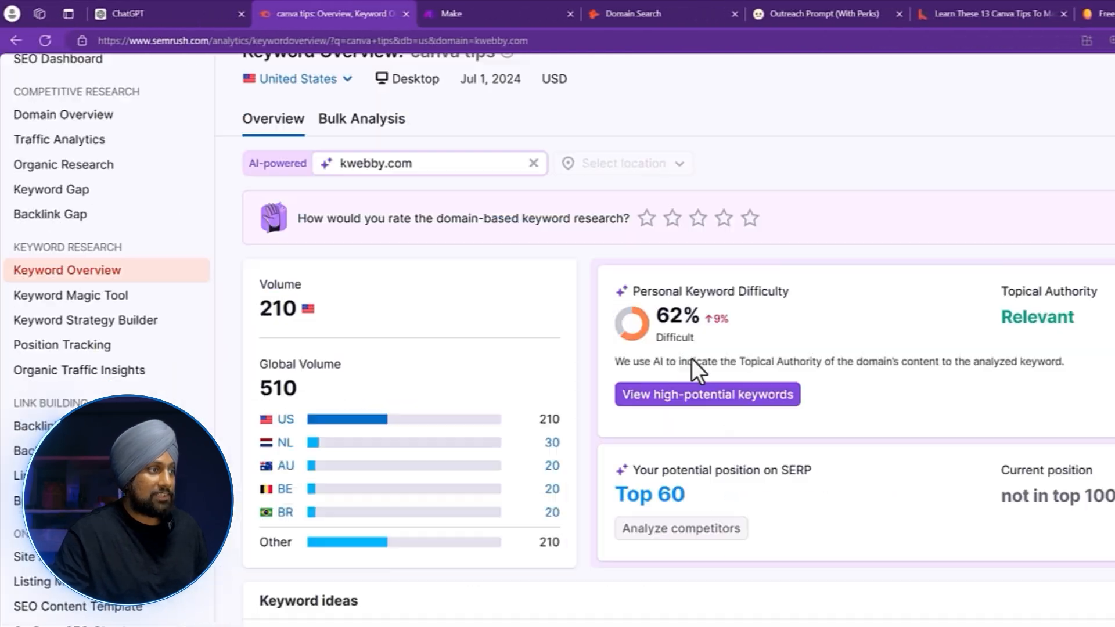
{"action": "scroll", "coordinate": [691, 358], "scroll_direction": "up", "scroll_amount": 2}
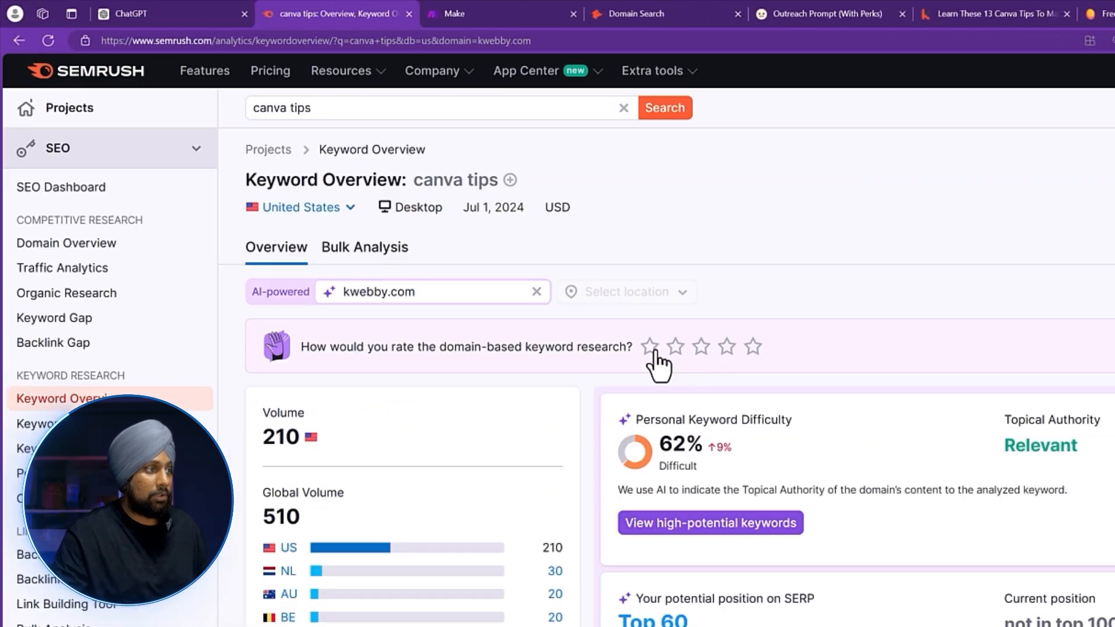
Switch the canva tips database to India and review its SERP Analysis led by canva.com.
{"action": "left_click", "coordinate": [323, 218]}
{"action": "type", "text": "ind"}
{"action": "left_click", "coordinate": [332, 261]}
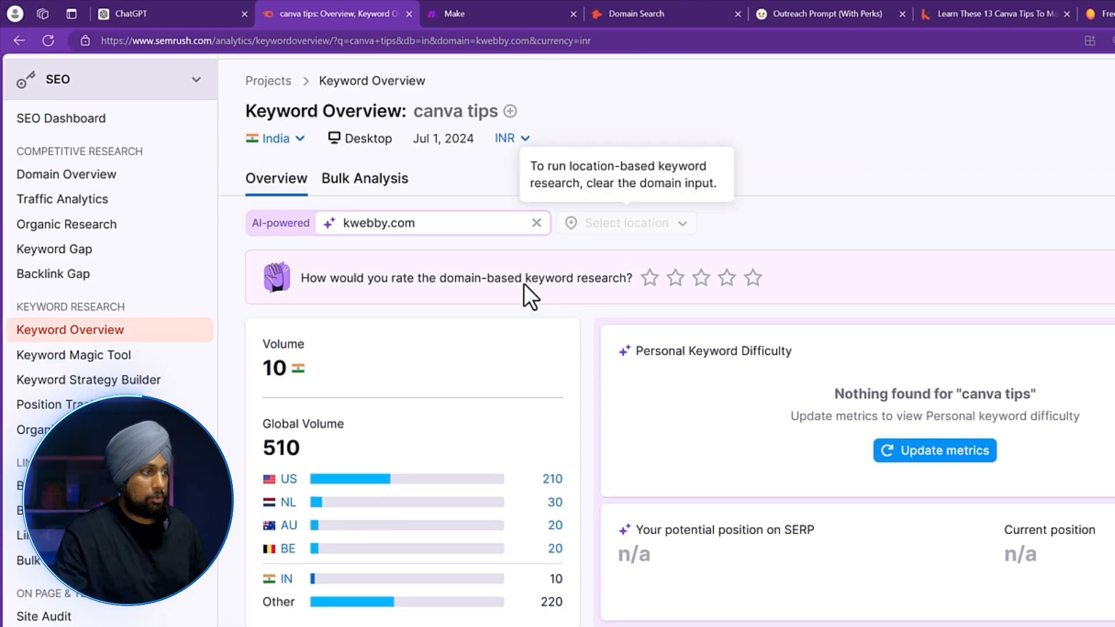
{"action": "scroll", "coordinate": [339, 372], "scroll_direction": "down", "scroll_amount": 3}
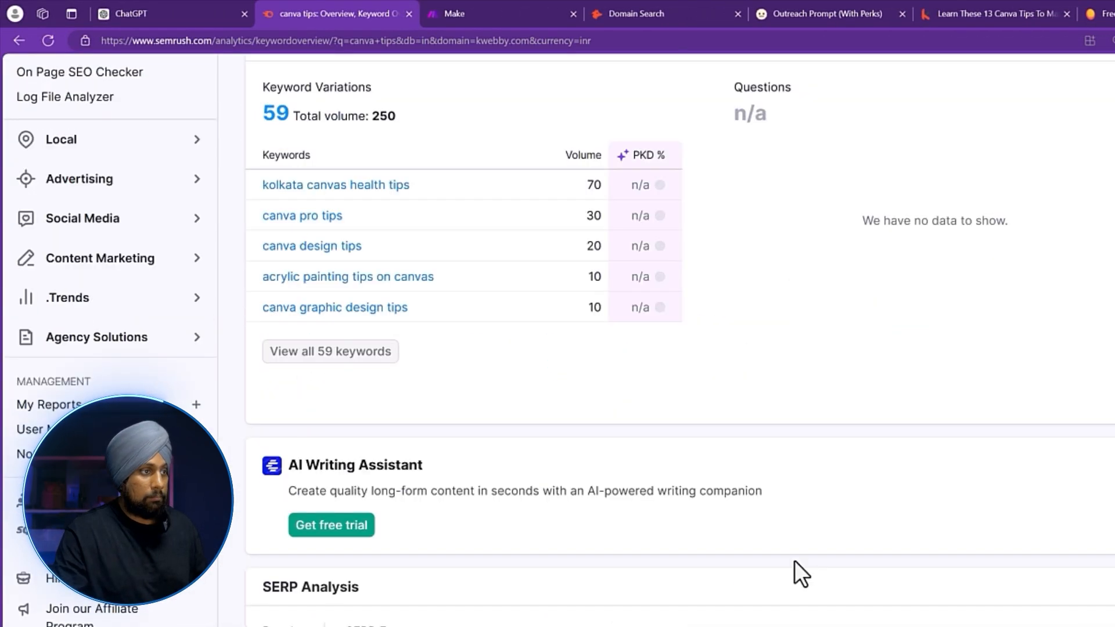
{"action": "scroll", "coordinate": [793, 558], "scroll_direction": "up", "scroll_amount": 10}
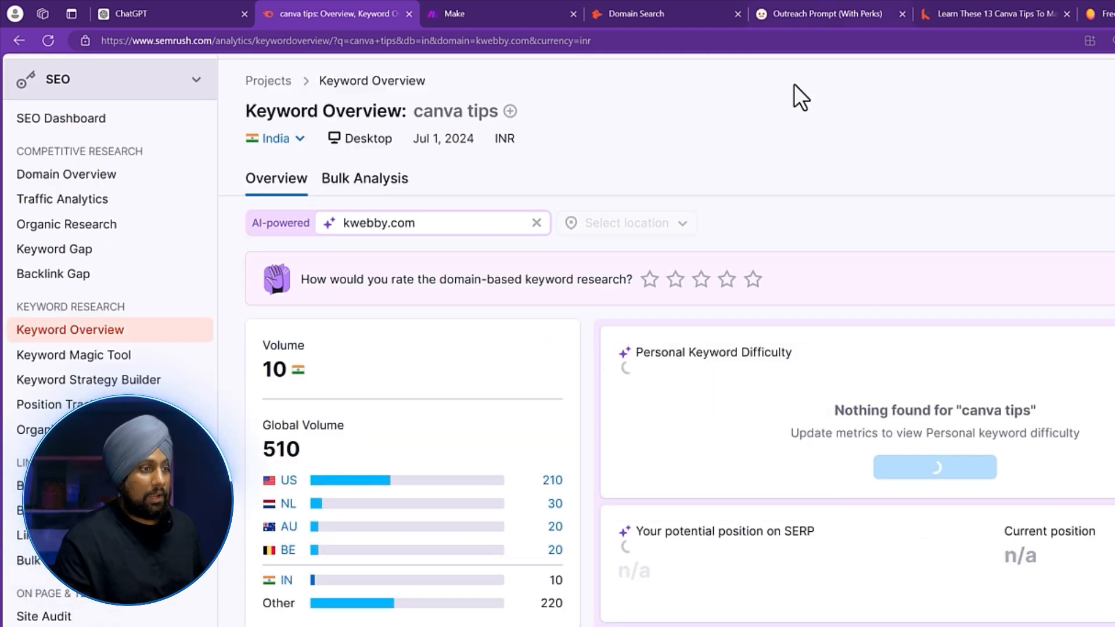
{"action": "scroll", "coordinate": [896, 444], "scroll_direction": "down", "scroll_amount": 1}
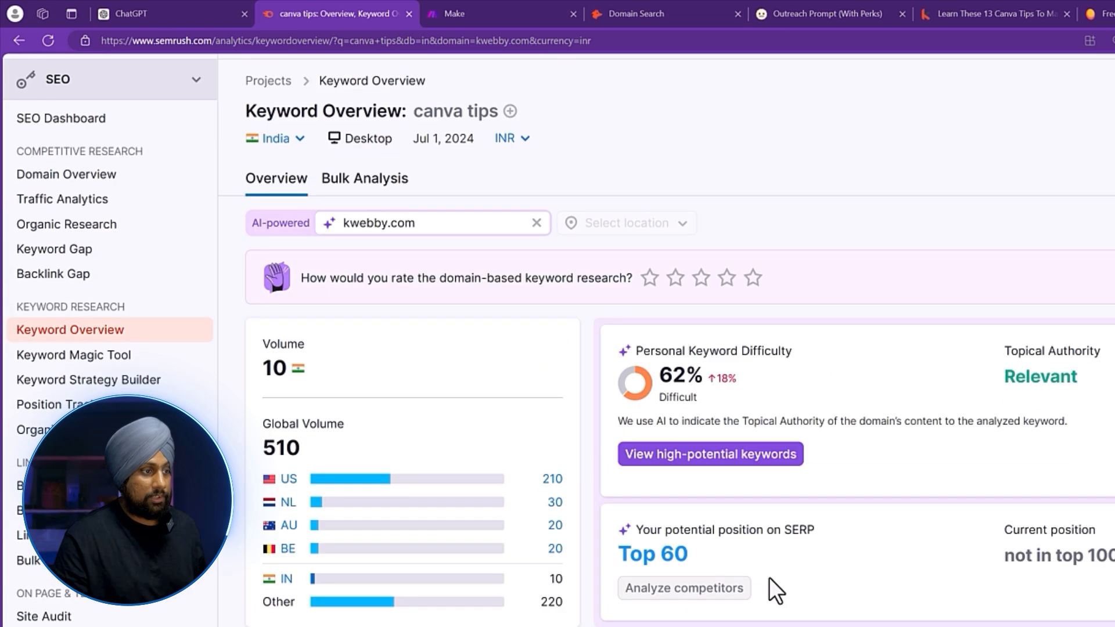
{"action": "scroll", "coordinate": [769, 577], "scroll_direction": "down", "scroll_amount": 1}
{"action": "scroll", "coordinate": [639, 465], "scroll_direction": "down", "scroll_amount": 15}
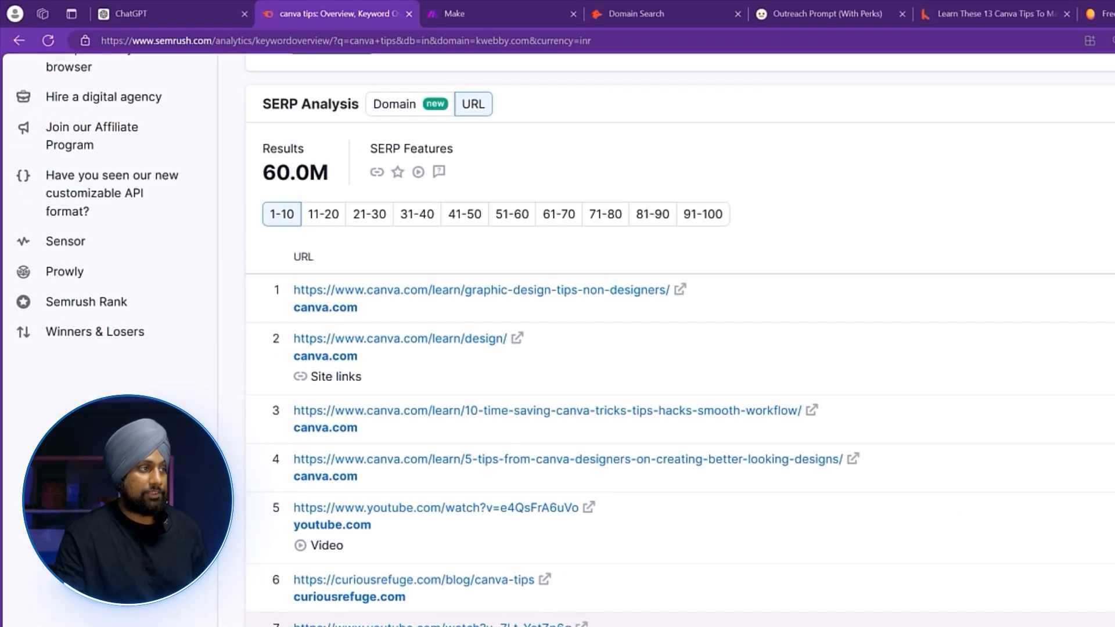
{"action": "scroll", "coordinate": [558, 608], "scroll_direction": "up", "scroll_amount": 15}
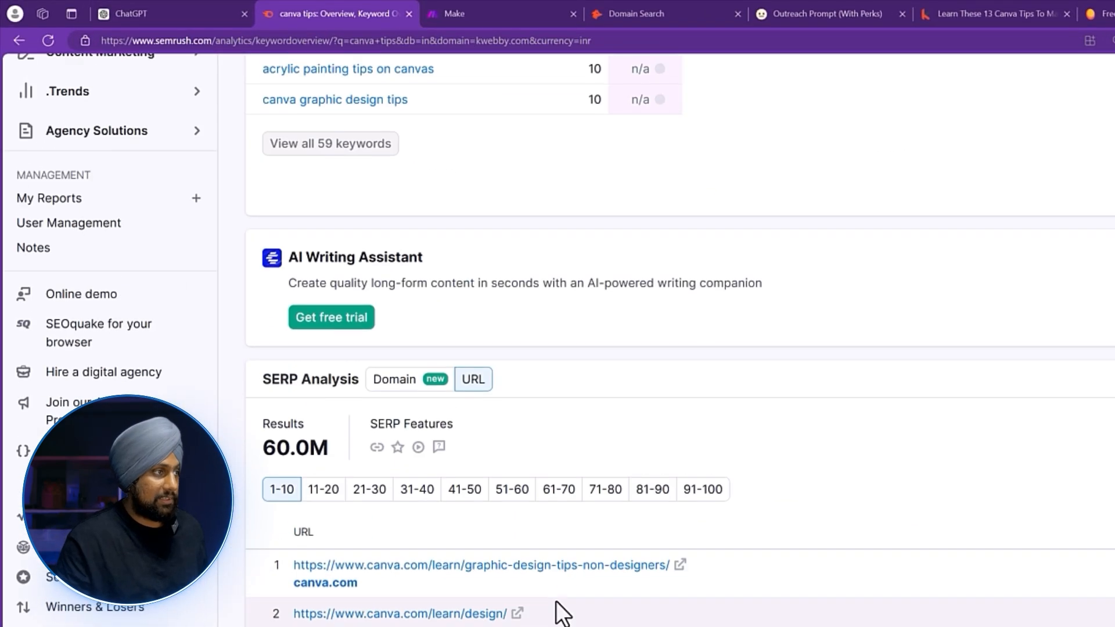
{"action": "left_click", "coordinate": [537, 292]}
{"action": "left_click", "coordinate": [276, 207]}
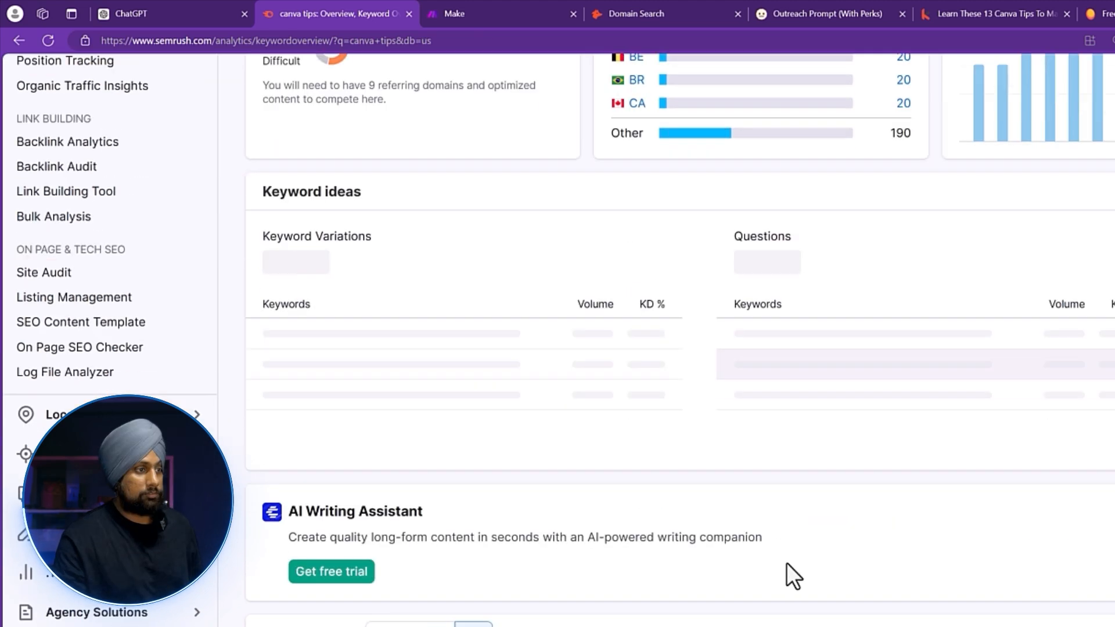
{"action": "scroll", "coordinate": [786, 562], "scroll_direction": "down", "scroll_amount": 10}
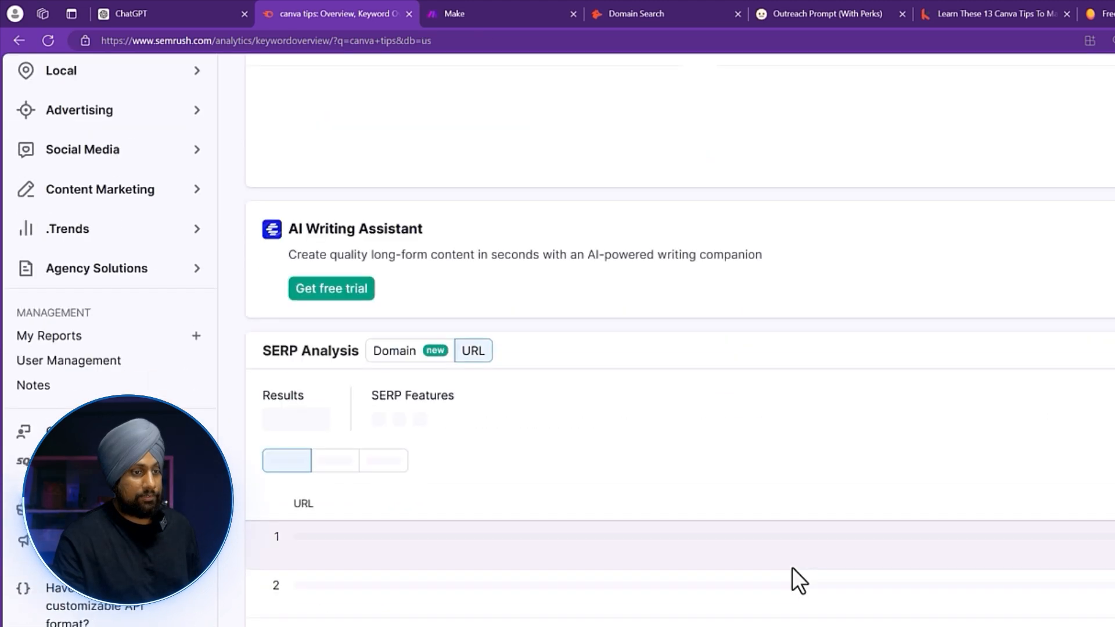
{"action": "scroll", "coordinate": [792, 567], "scroll_direction": "down", "scroll_amount": 3}
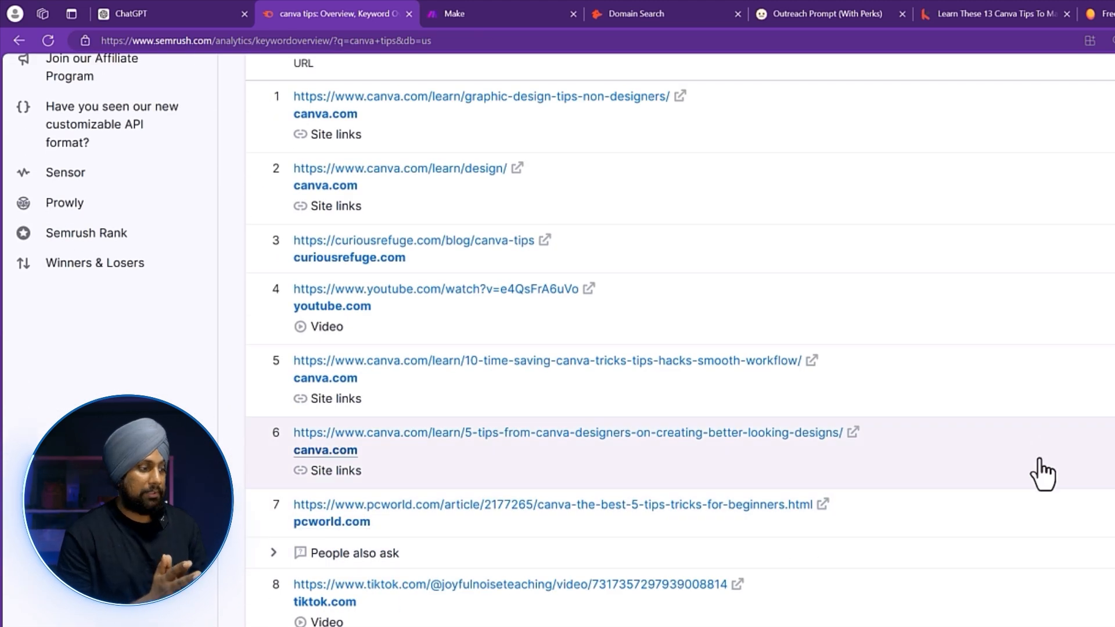
{"action": "scroll", "coordinate": [1103, 308], "scroll_direction": "up", "scroll_amount": 2}
{"action": "scroll", "coordinate": [827, 301], "scroll_direction": "down", "scroll_amount": 2}
{"action": "scroll", "coordinate": [900, 576], "scroll_direction": "up", "scroll_amount": 1}
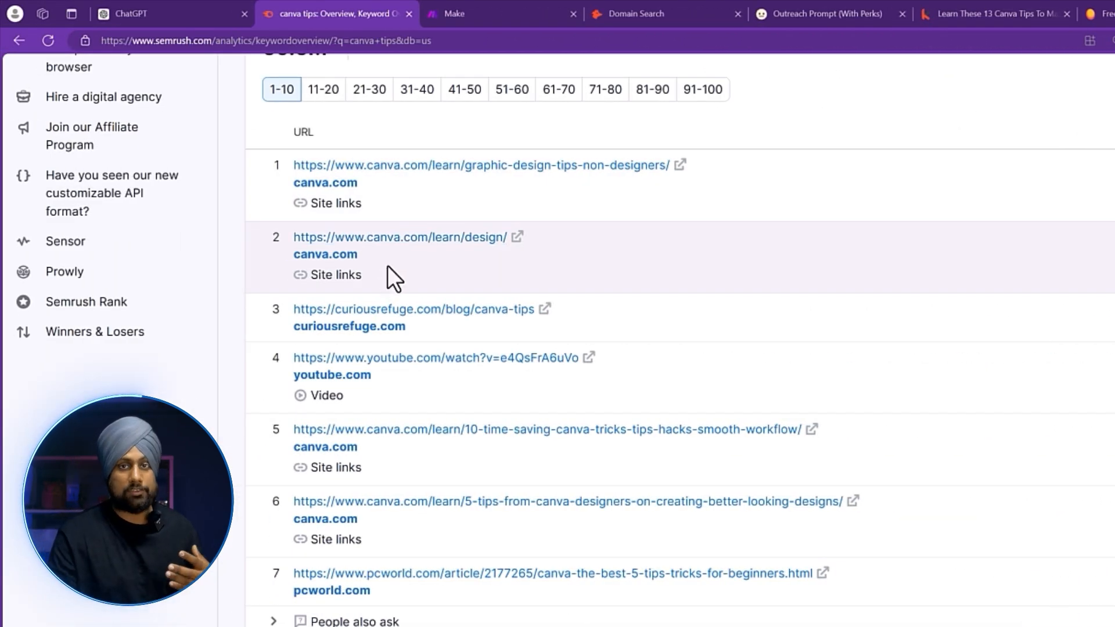
{"action": "scroll", "coordinate": [391, 244], "scroll_direction": "down", "scroll_amount": 1}
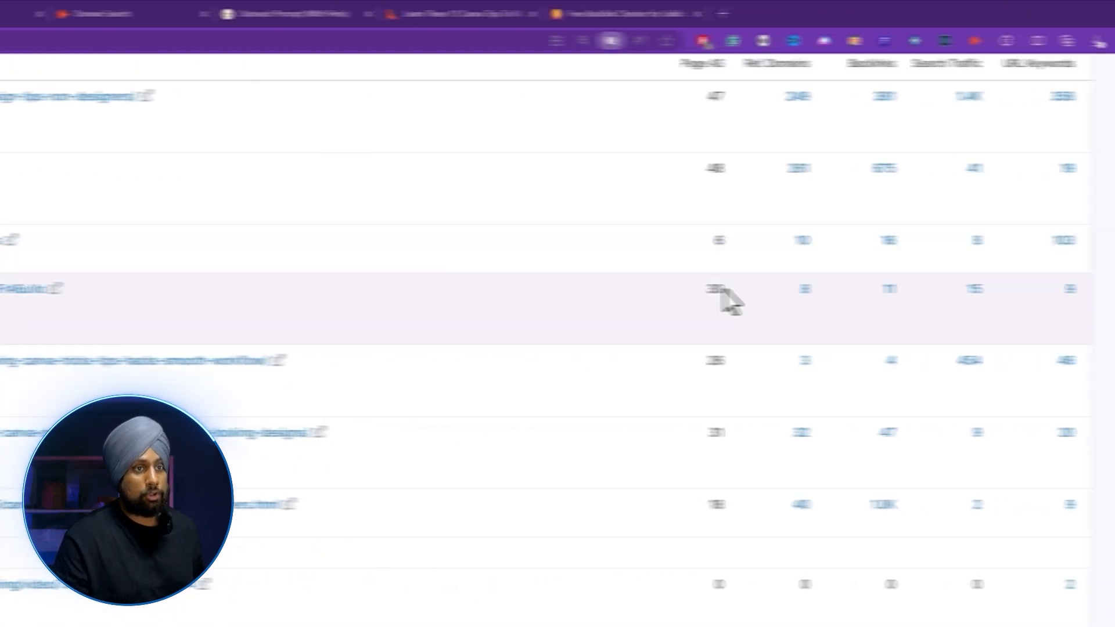
{"action": "scroll", "coordinate": [616, 251], "scroll_direction": "up", "scroll_amount": 2}
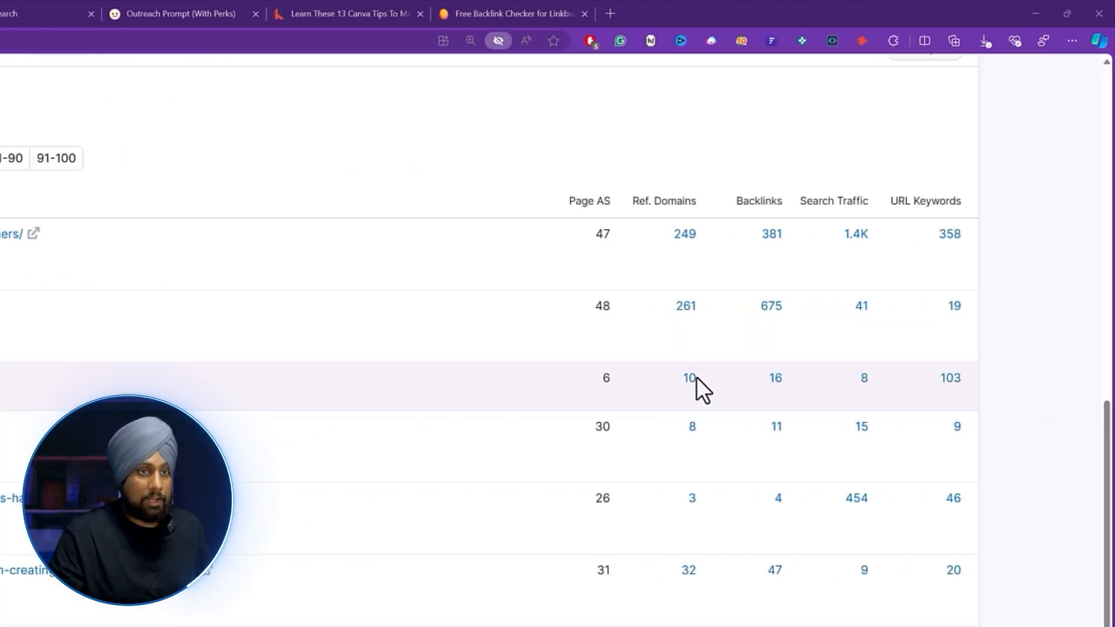
Open the post's 10 referring domains and open aychq.com's '74 Canva Tips and Tricks' linking page.
{"action": "left_click", "coordinate": [689, 378]}
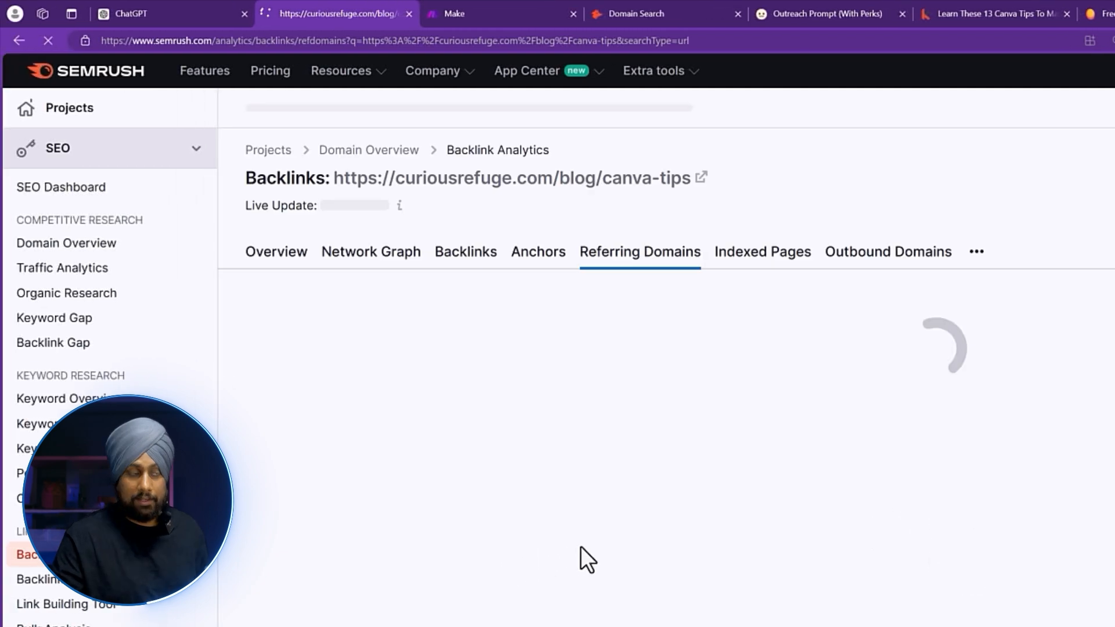
{"action": "scroll", "coordinate": [581, 552], "scroll_direction": "down", "scroll_amount": 6}
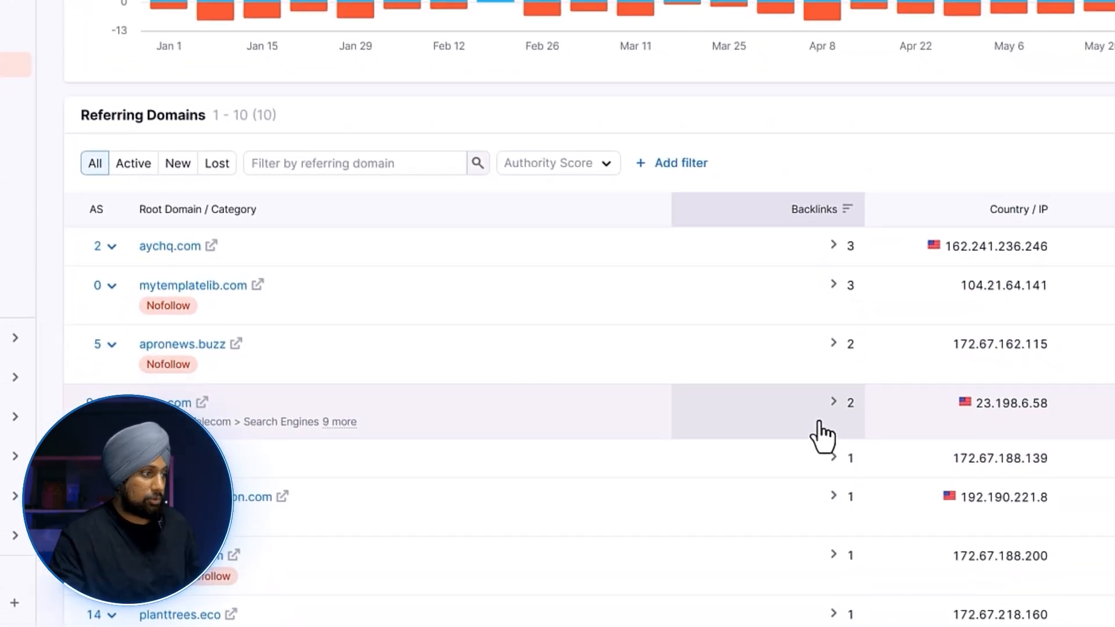
{"action": "left_click", "coordinate": [814, 246]}
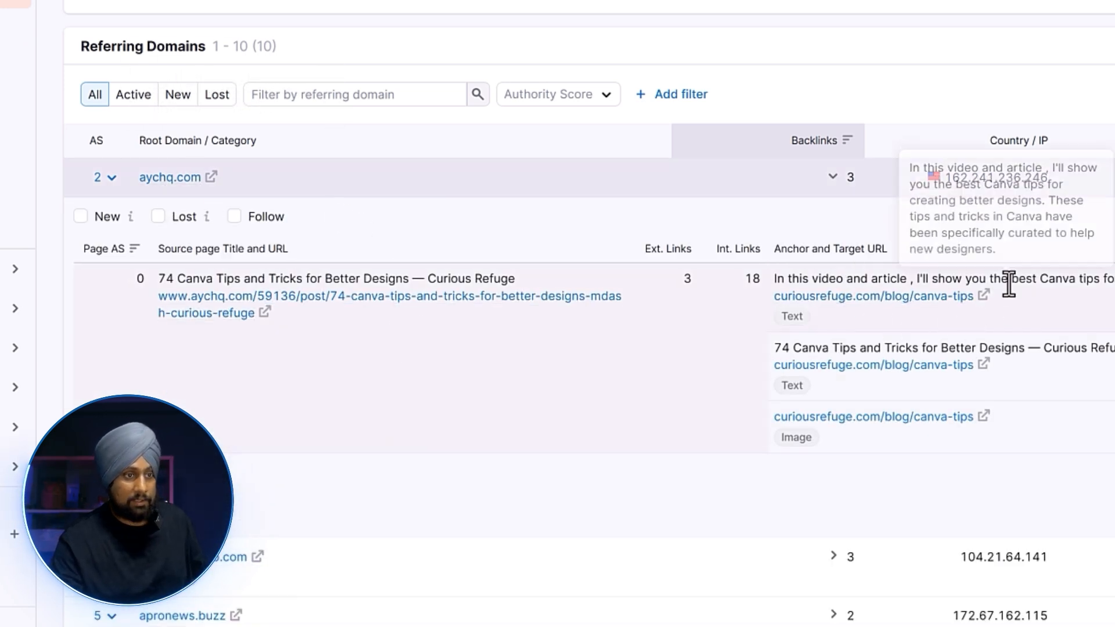
{"action": "left_click", "coordinate": [266, 313]}
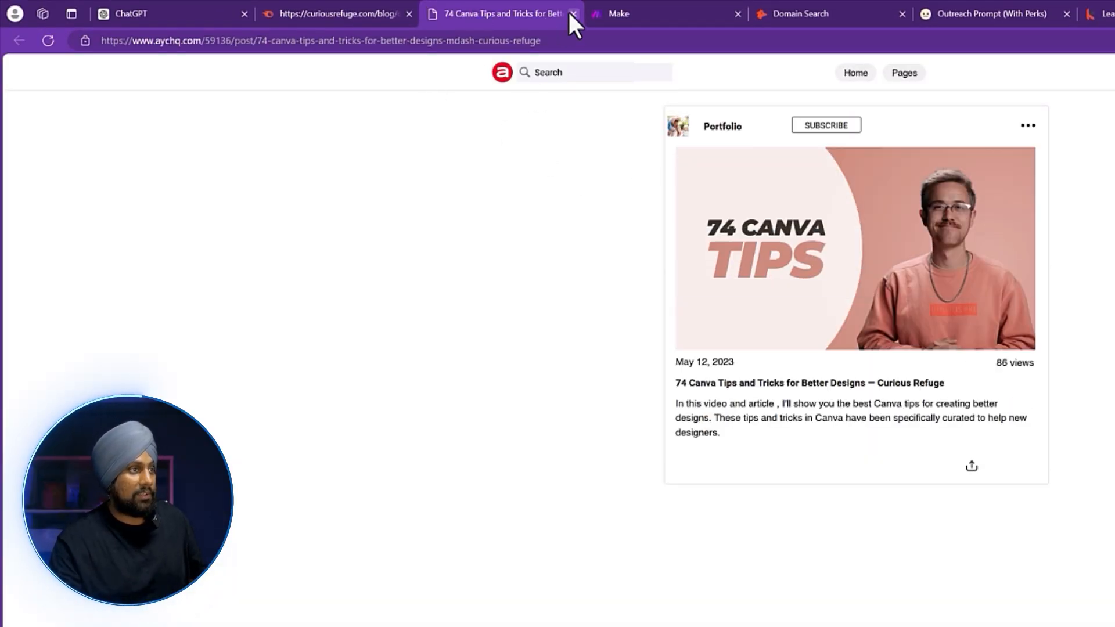
Try posting the kwebby.com/blog/canva-tips/ link on aychq.com, hit sign-in, and return to Semrush.
{"action": "left_click", "coordinate": [863, 80]}
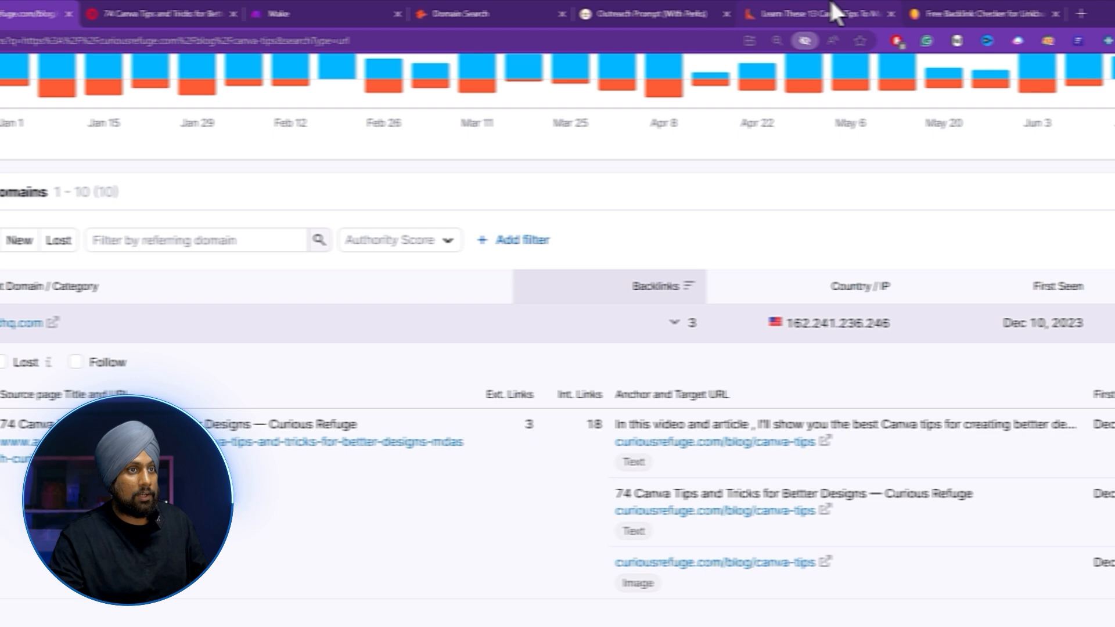
{"action": "left_click", "coordinate": [830, 4]}
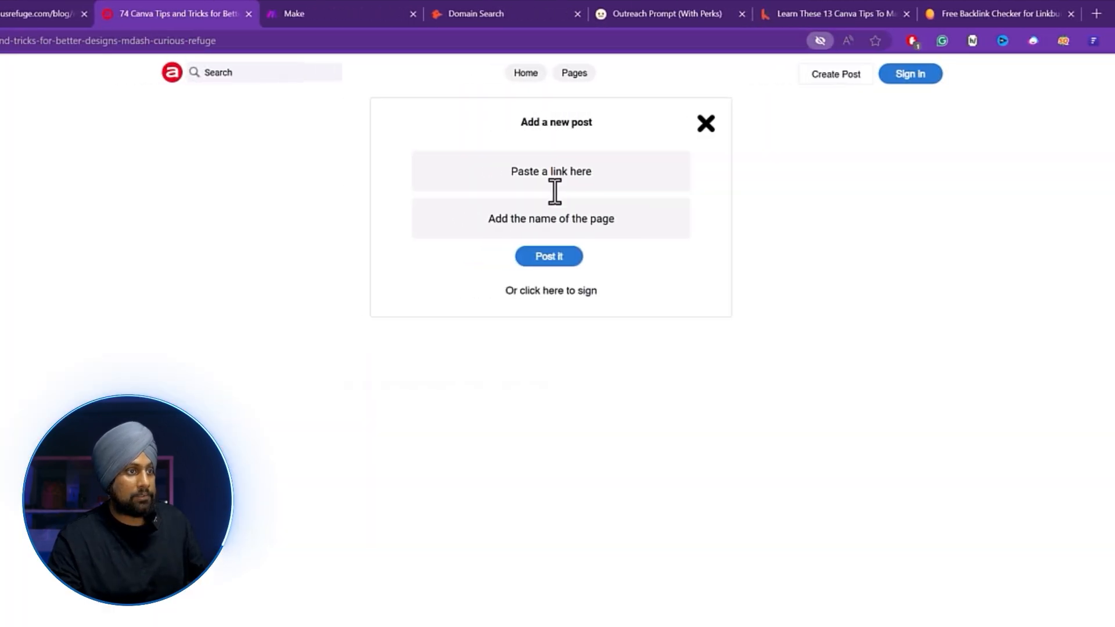
{"action": "left_click", "coordinate": [555, 192]}
{"action": "type", "text": "https://kreebby.com/blog/canva-tips/"}
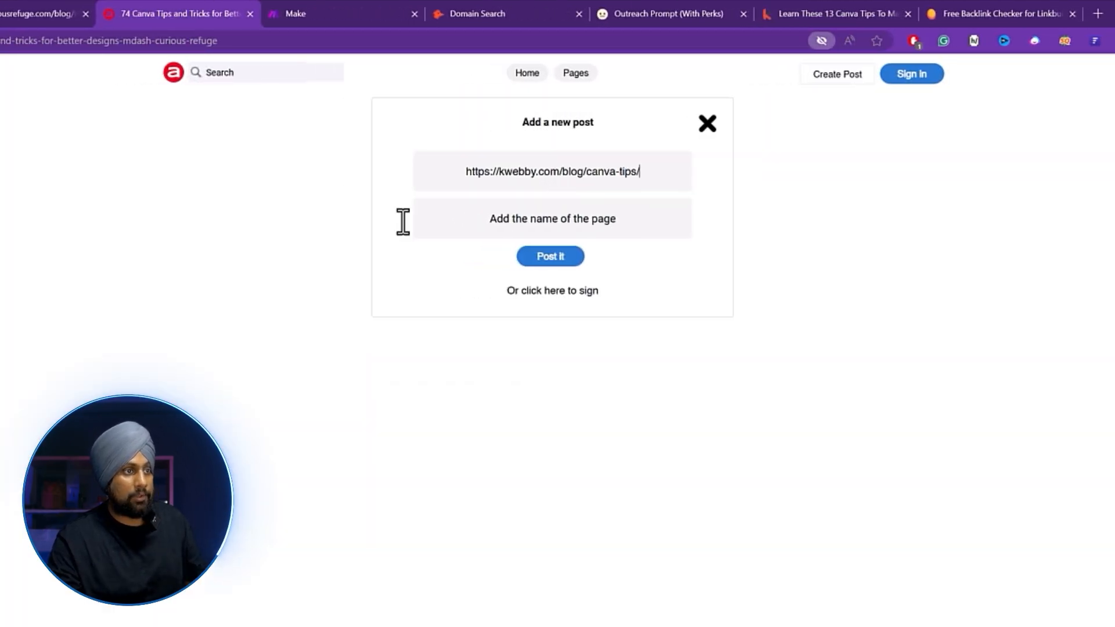
{"action": "left_click", "coordinate": [550, 254]}
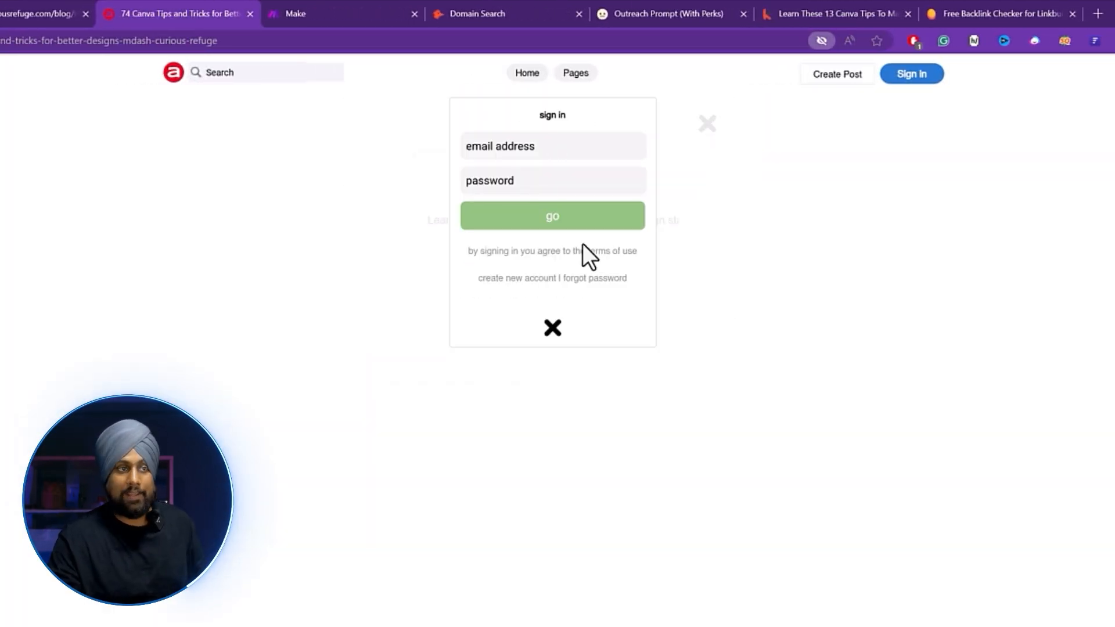
{"action": "left_click", "coordinate": [36, 13]}
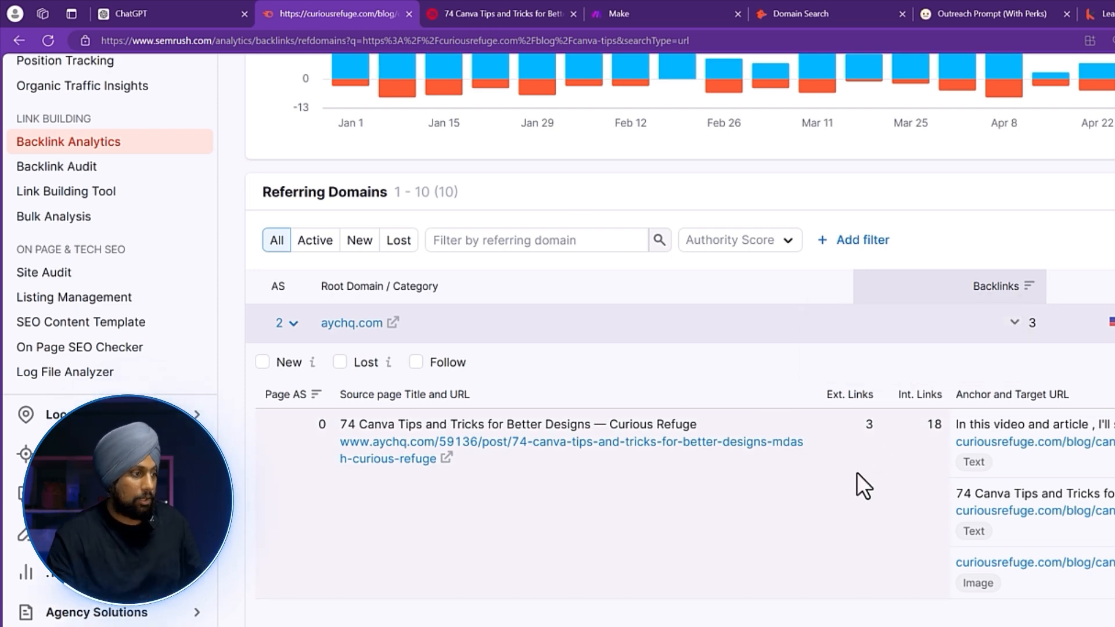
Expand mytemplatelib.com's backlinks and visit one of its linking pages.
{"action": "scroll", "coordinate": [856, 472], "scroll_direction": "down", "scroll_amount": 3}
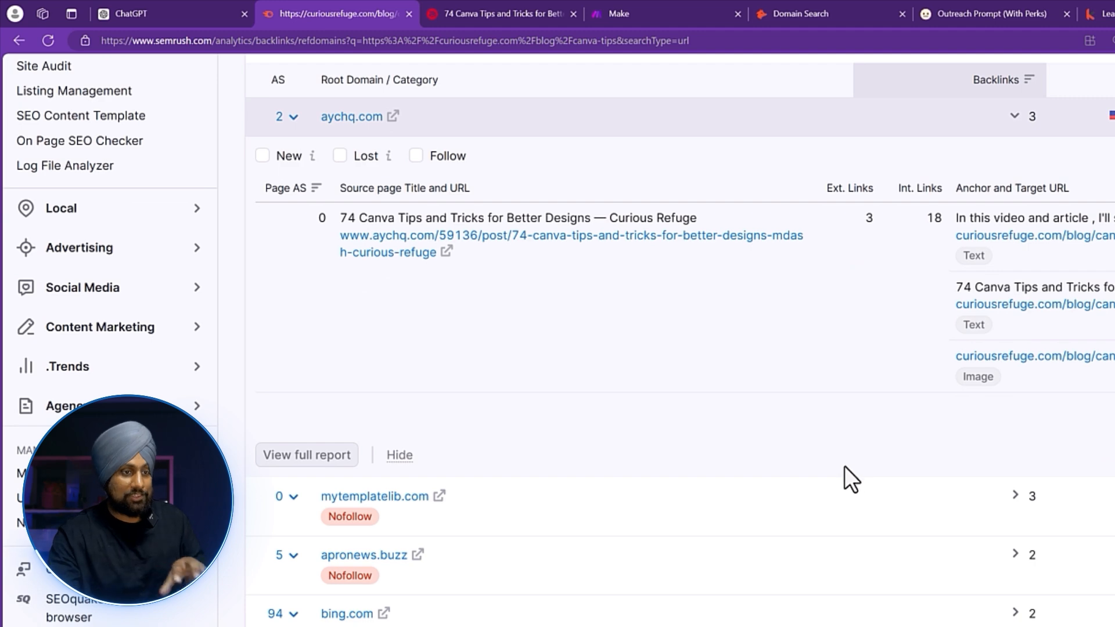
{"action": "scroll", "coordinate": [843, 465], "scroll_direction": "down", "scroll_amount": 1}
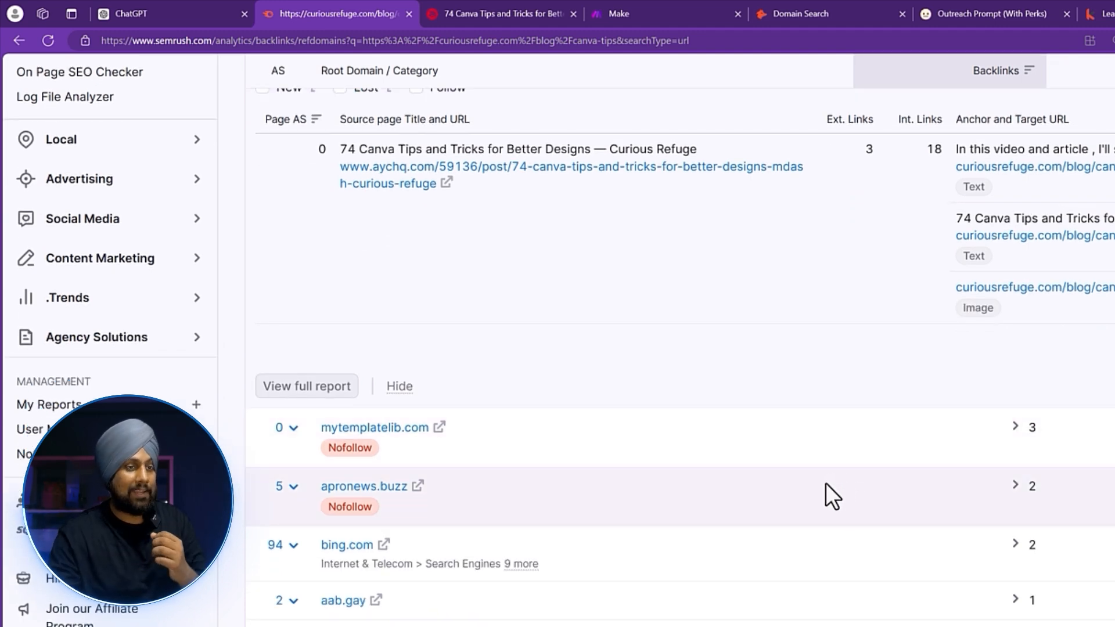
{"action": "scroll", "coordinate": [821, 491], "scroll_direction": "down", "scroll_amount": 1}
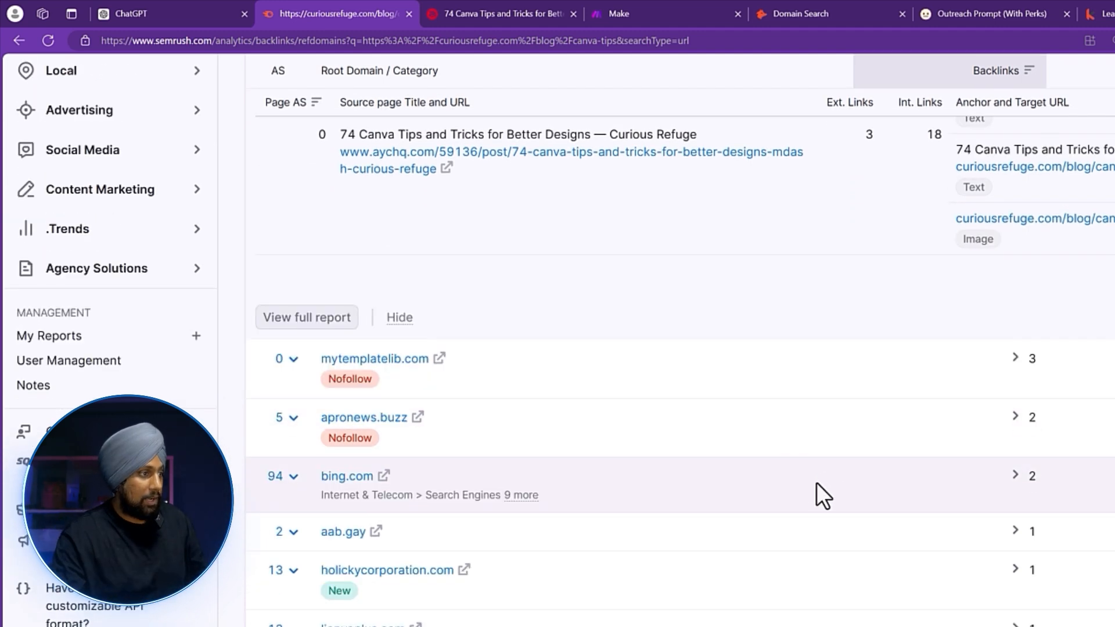
{"action": "left_click", "coordinate": [973, 392]}
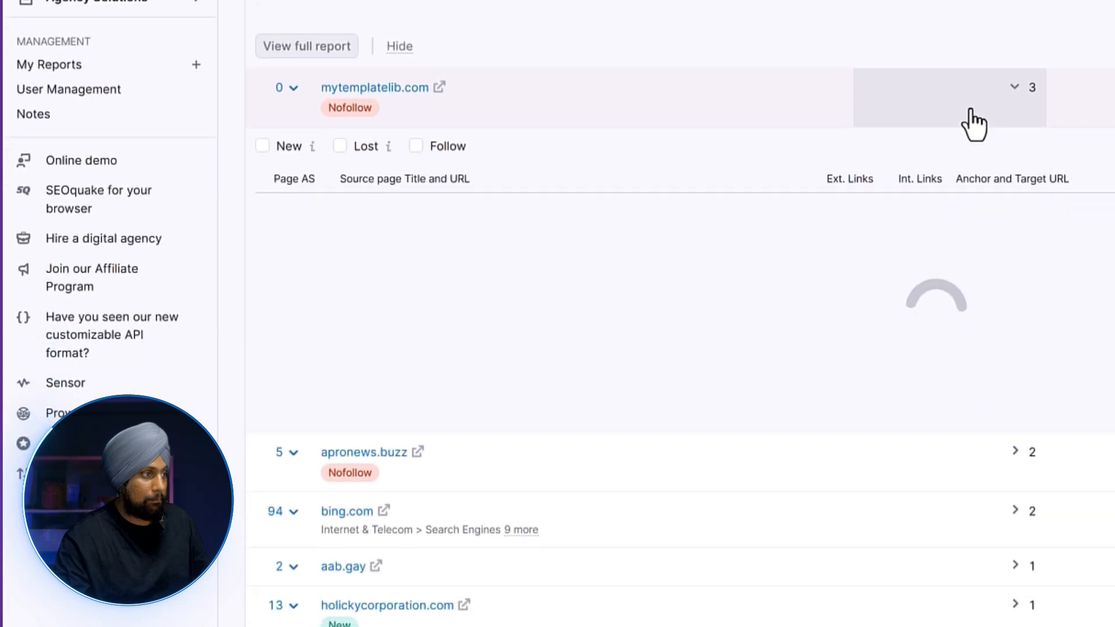
{"action": "scroll", "coordinate": [630, 223], "scroll_direction": "down", "scroll_amount": 1}
{"action": "left_click", "coordinate": [605, 150]}
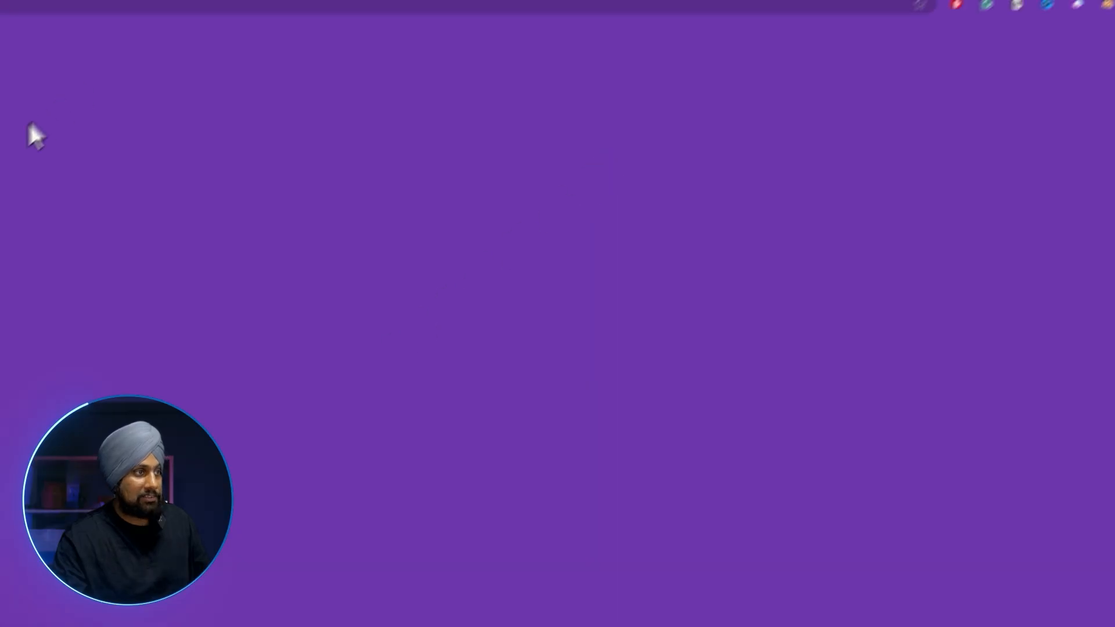
{"action": "scroll", "coordinate": [60, 239], "scroll_direction": "down", "scroll_amount": 10}
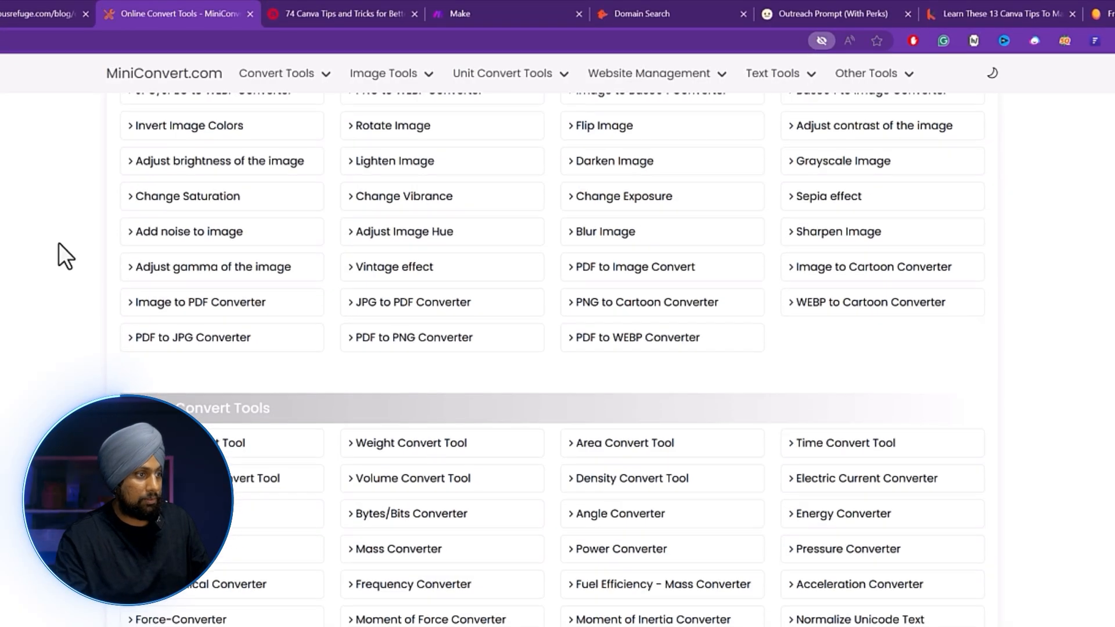
{"action": "scroll", "coordinate": [57, 238], "scroll_direction": "down", "scroll_amount": 3}
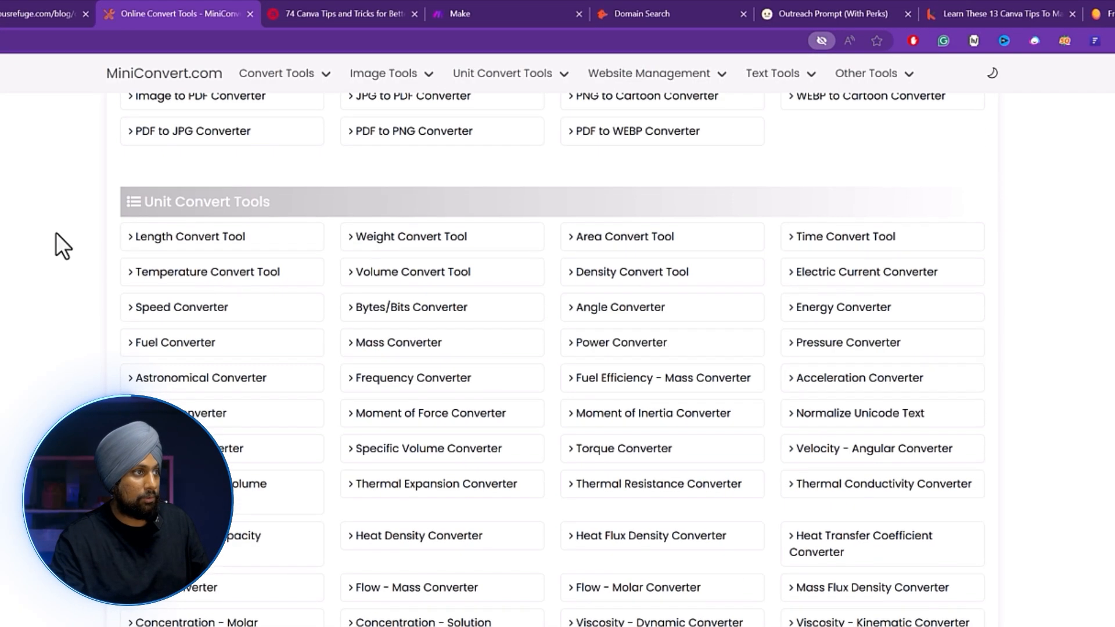
{"action": "scroll", "coordinate": [56, 233], "scroll_direction": "up", "scroll_amount": 1}
{"action": "left_click", "coordinate": [29, 13]}
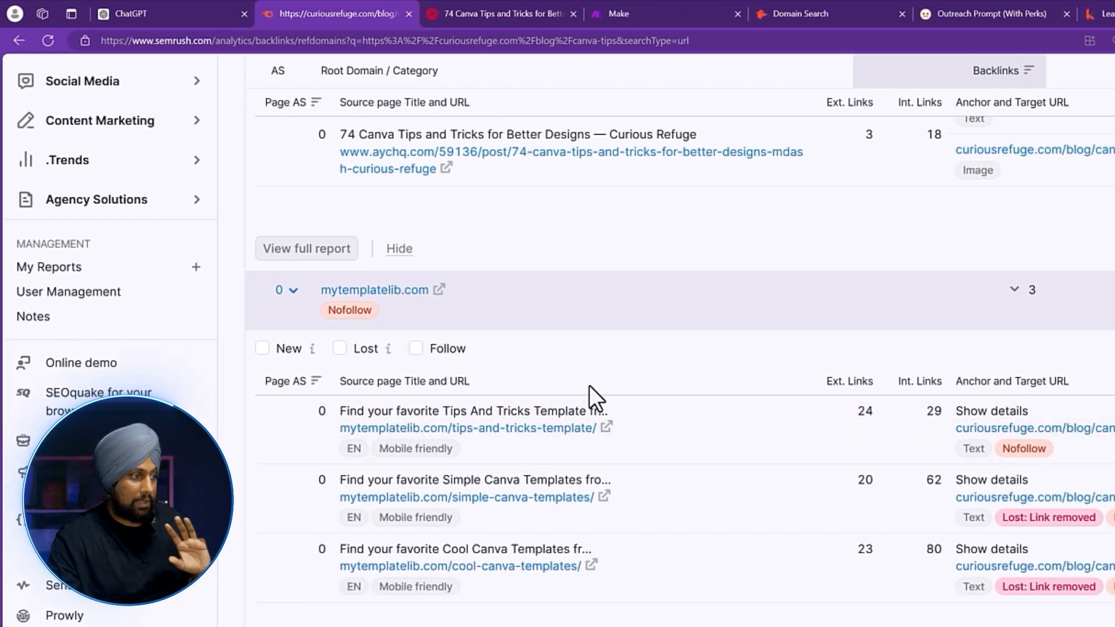
Expand apronews.buzz's backlinks, visit a linking page and close the broken 404 tab.
{"action": "scroll", "coordinate": [524, 398], "scroll_direction": "down", "scroll_amount": 5}
{"action": "scroll", "coordinate": [600, 423], "scroll_direction": "up", "scroll_amount": 2}
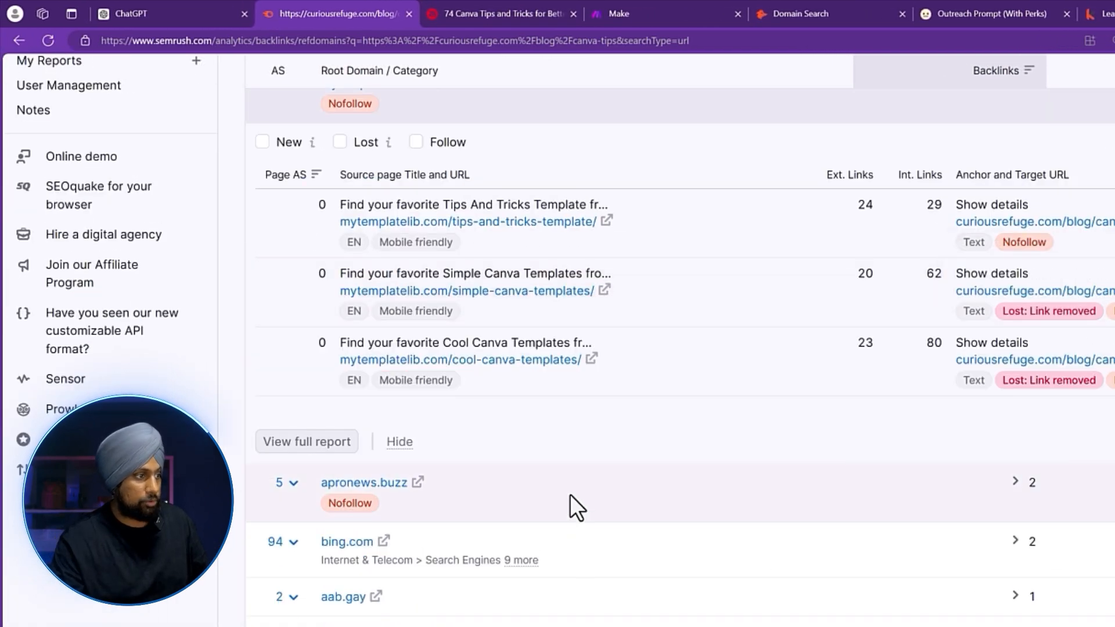
{"action": "scroll", "coordinate": [674, 433], "scroll_direction": "down", "scroll_amount": 1}
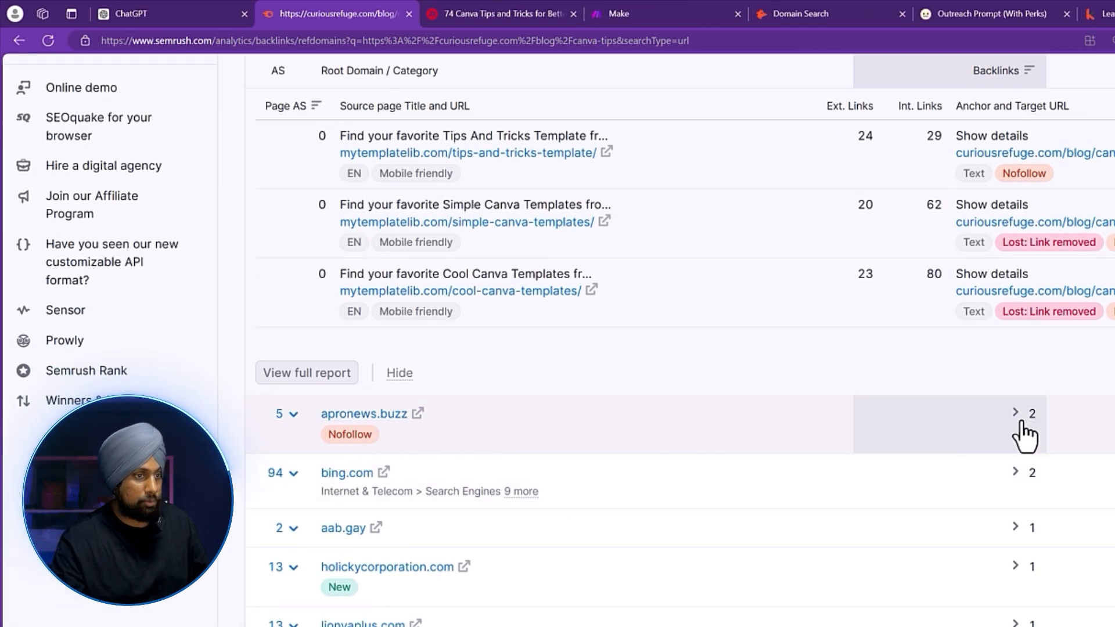
{"action": "left_click", "coordinate": [957, 433]}
{"action": "scroll", "coordinate": [871, 459], "scroll_direction": "down", "scroll_amount": 2}
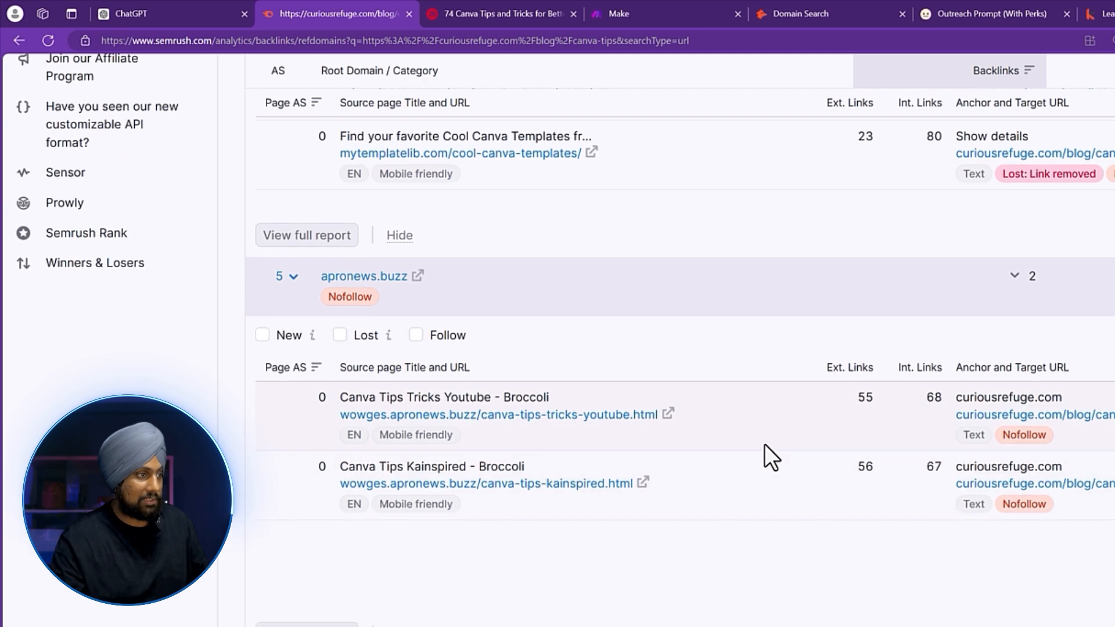
{"action": "left_click", "coordinate": [665, 419]}
{"action": "left_click", "coordinate": [574, 9]}
Expand aab.gay and holickycorporation.com backlinks and open Holicky's Canva guide post in a new tab.
{"action": "scroll", "coordinate": [477, 204], "scroll_direction": "down", "scroll_amount": 7}
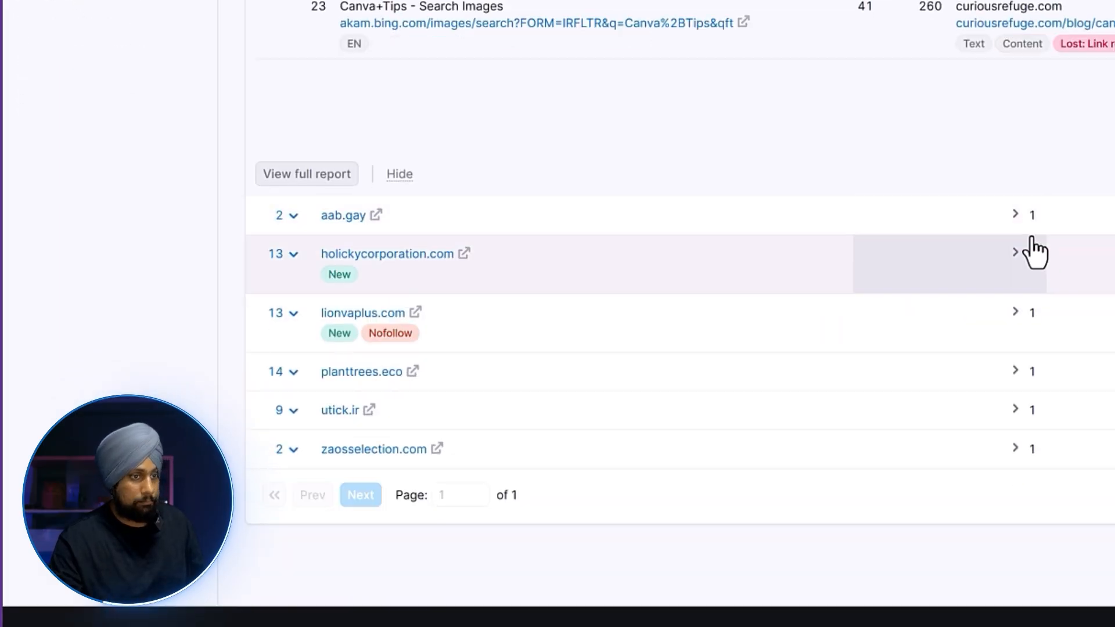
{"action": "left_click", "coordinate": [928, 224]}
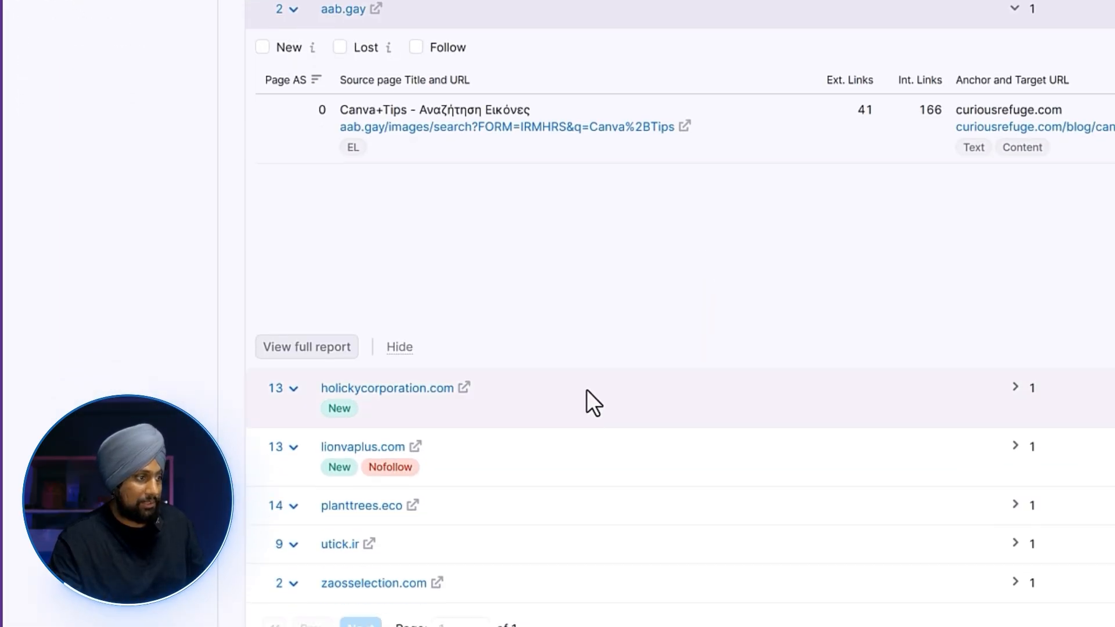
{"action": "left_click", "coordinate": [604, 383]}
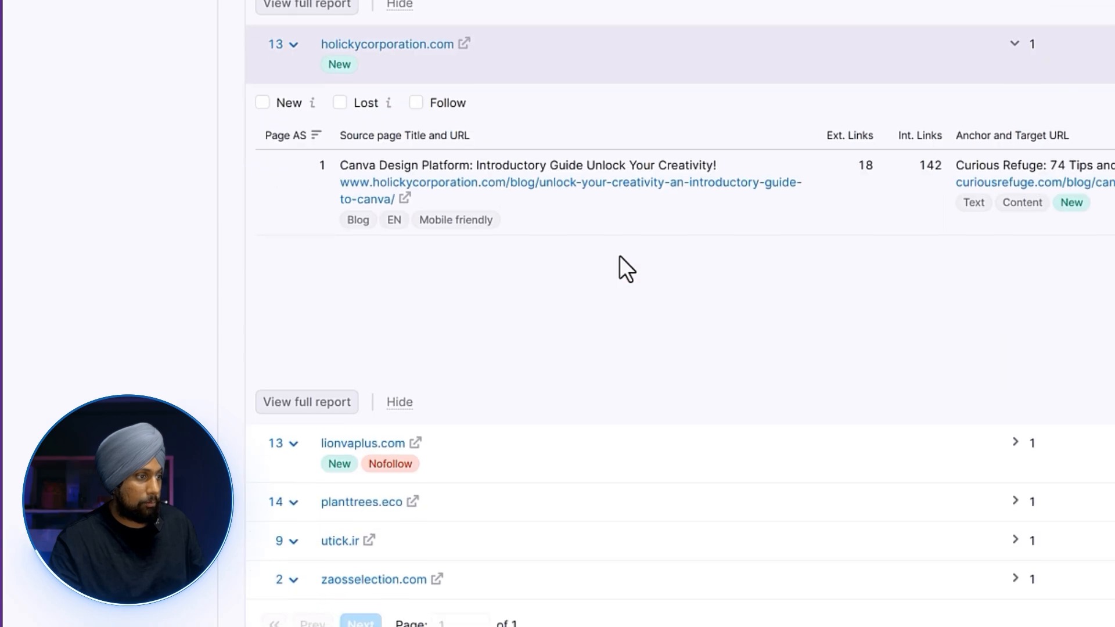
{"action": "left_click", "coordinate": [404, 198]}
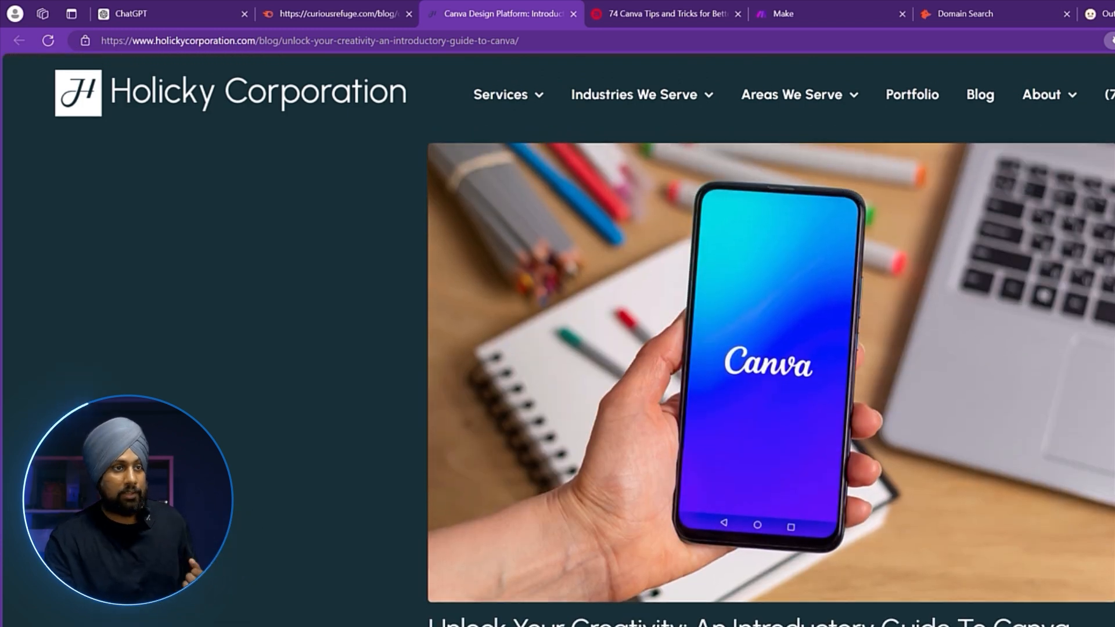
Copy the Holicky Canva guide post's URL and open a new blank browser tab.
{"action": "left_click", "coordinate": [575, 41]}
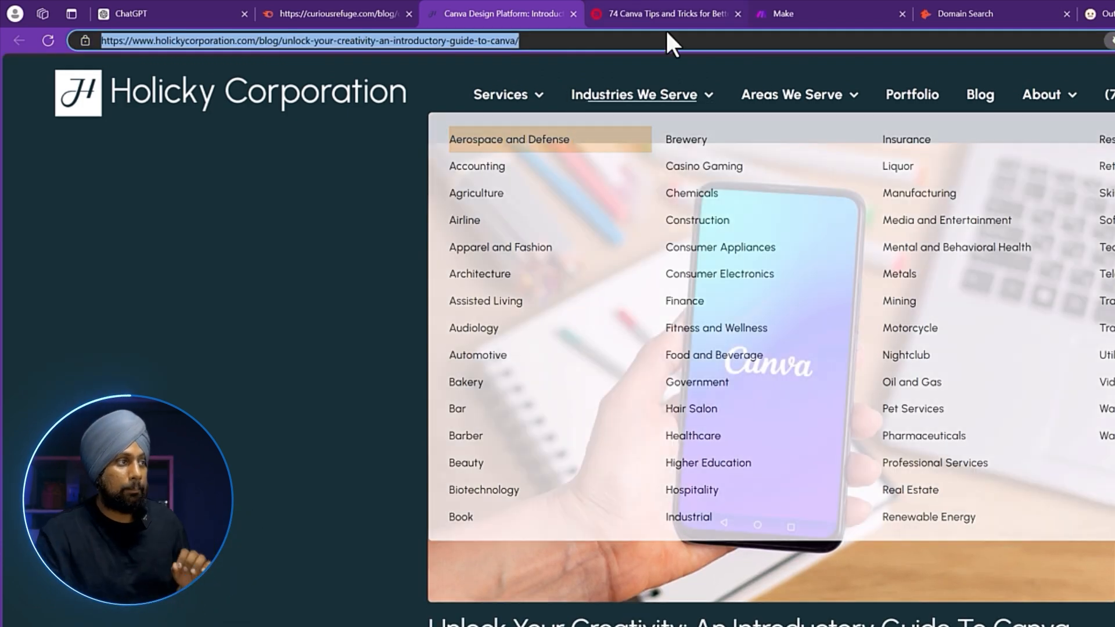
{"action": "left_click", "coordinate": [947, 18]}
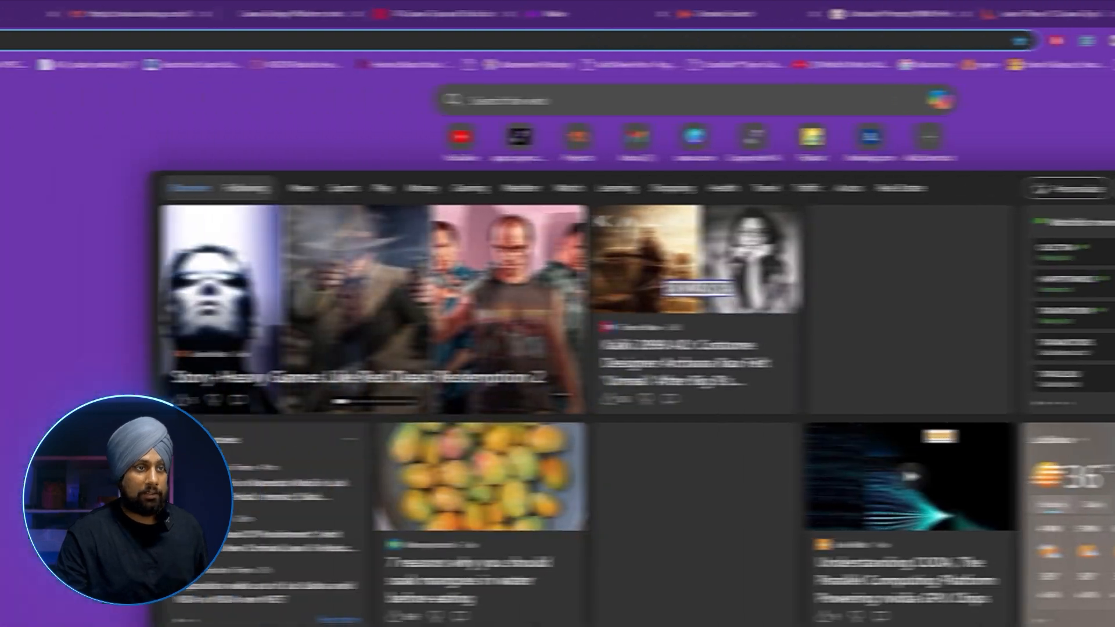
Create a new spreadsheet via sheets.new with headers 'URL' in A1 and 'Contact Details' in B1.
{"action": "type", "text": "sheets.new"}
{"action": "key", "text": "Return"}
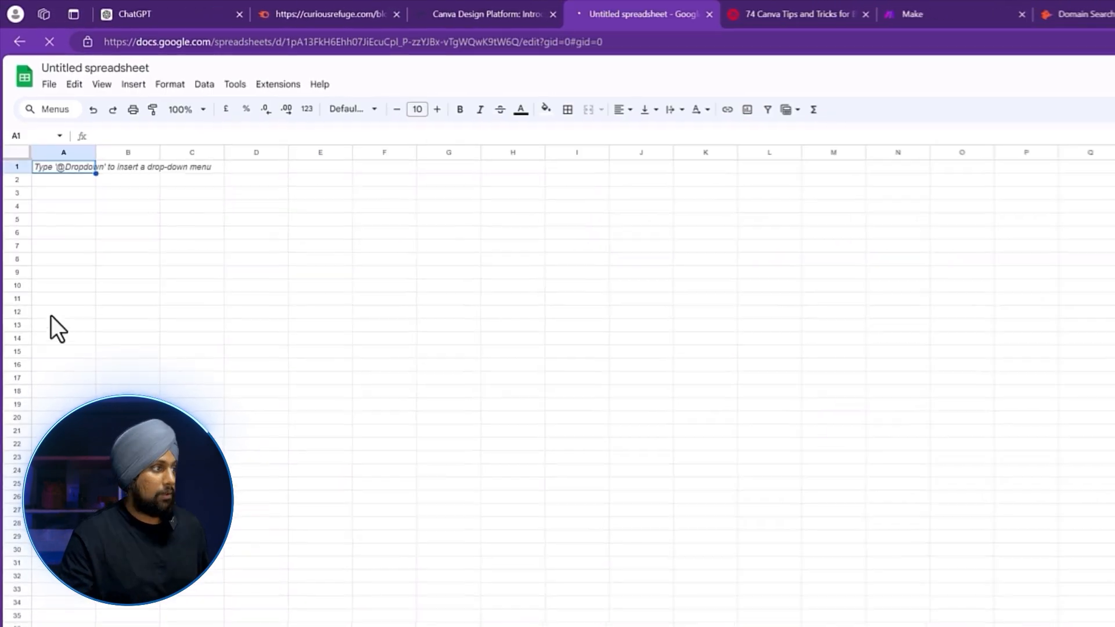
{"action": "type", "text": "URL"}
{"action": "key", "text": "Tab"}
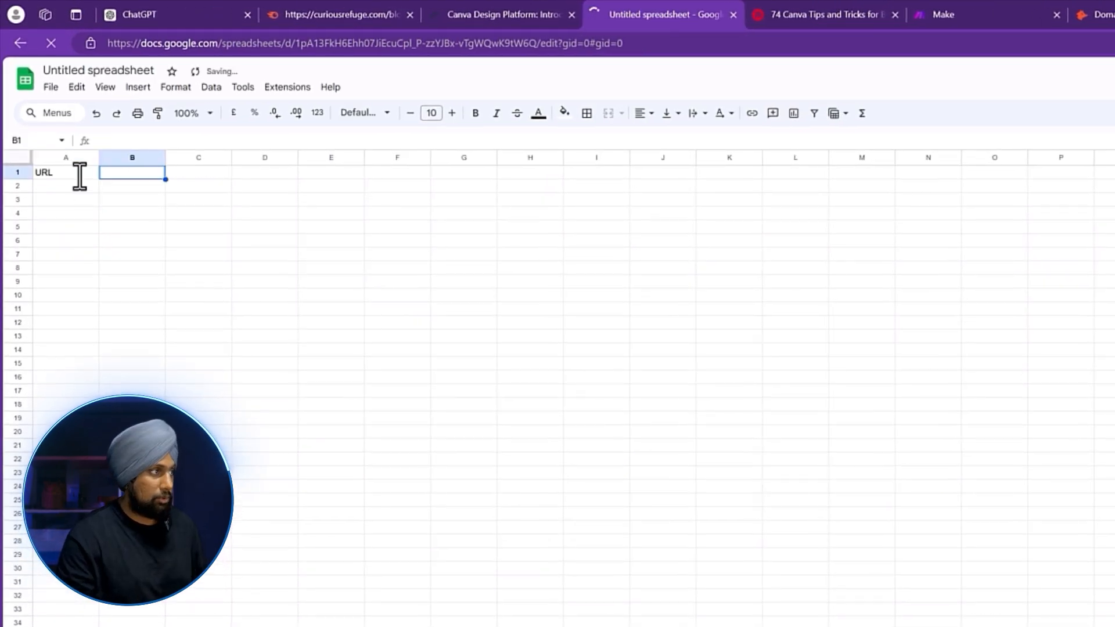
{"action": "type", "text": "Contact Details"}
{"action": "key", "text": "Return"}
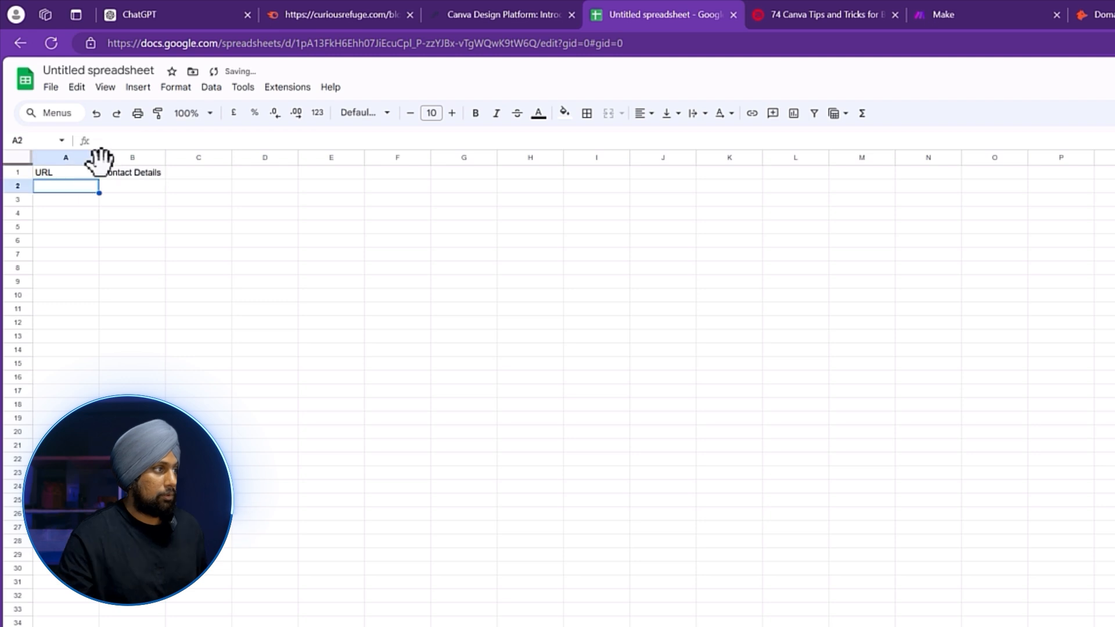
Widen columns A and B and fill A1 light yellow and B1 teal.
{"action": "left_click_drag", "start_coordinate": [99, 158], "coordinate": [623, 158]}
{"action": "left_click", "coordinate": [541, 241]}
{"action": "left_click", "coordinate": [297, 172]}
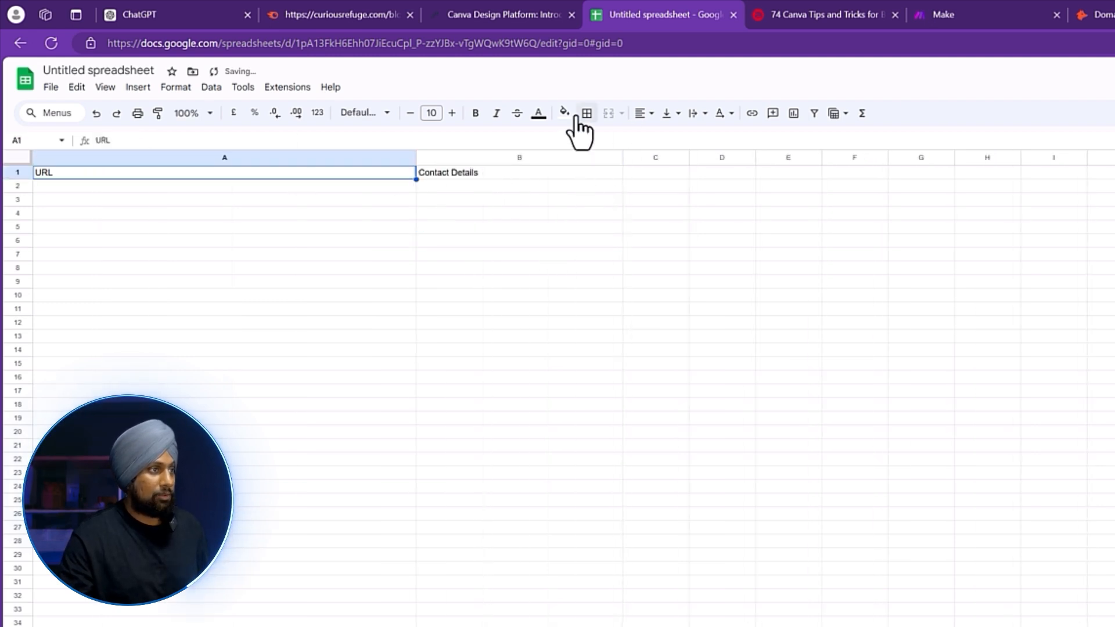
{"action": "left_click", "coordinate": [564, 113]}
{"action": "left_click", "coordinate": [613, 201]}
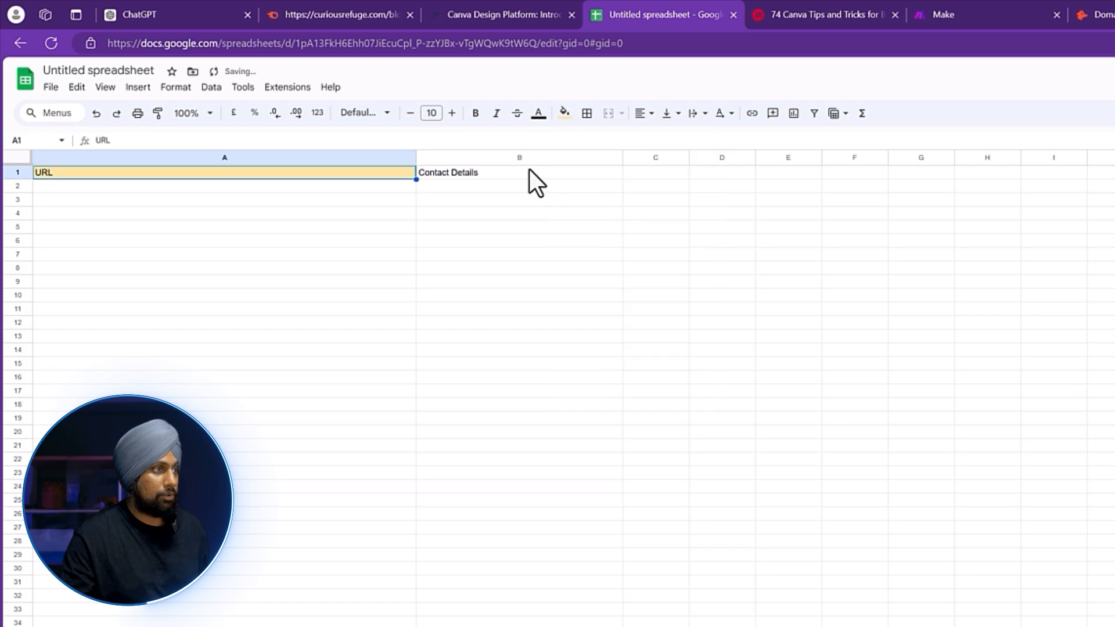
{"action": "left_click", "coordinate": [529, 171]}
{"action": "left_click", "coordinate": [354, 187]}
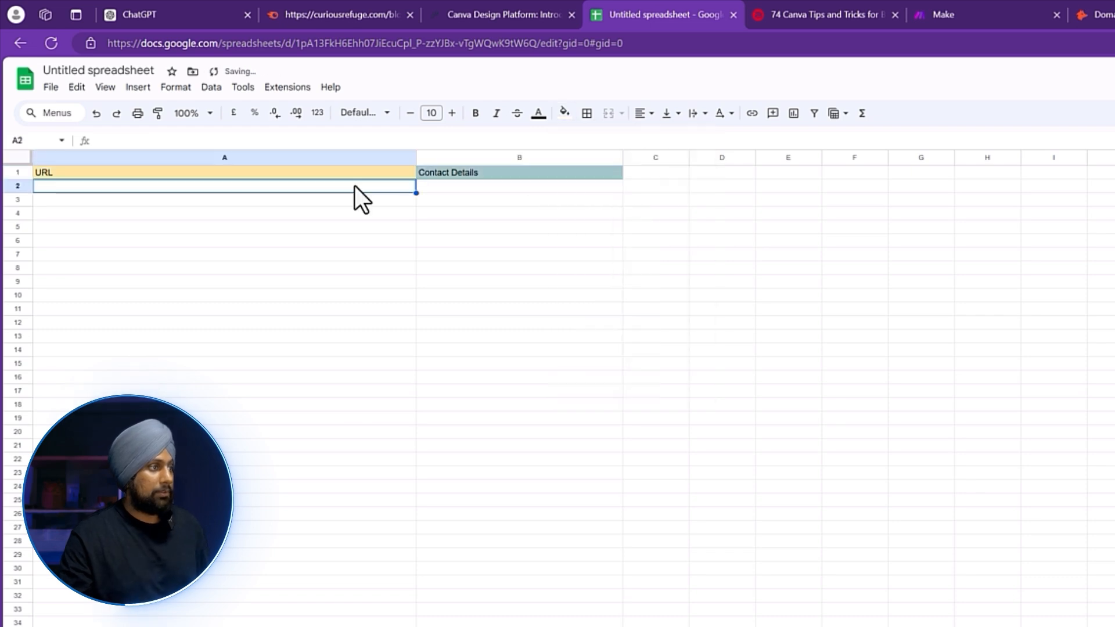
Paste the Holicky post's URL into A2, then go back to the Holicky page.
{"action": "double_click", "coordinate": [354, 186]}
{"action": "right_click", "coordinate": [354, 186]}
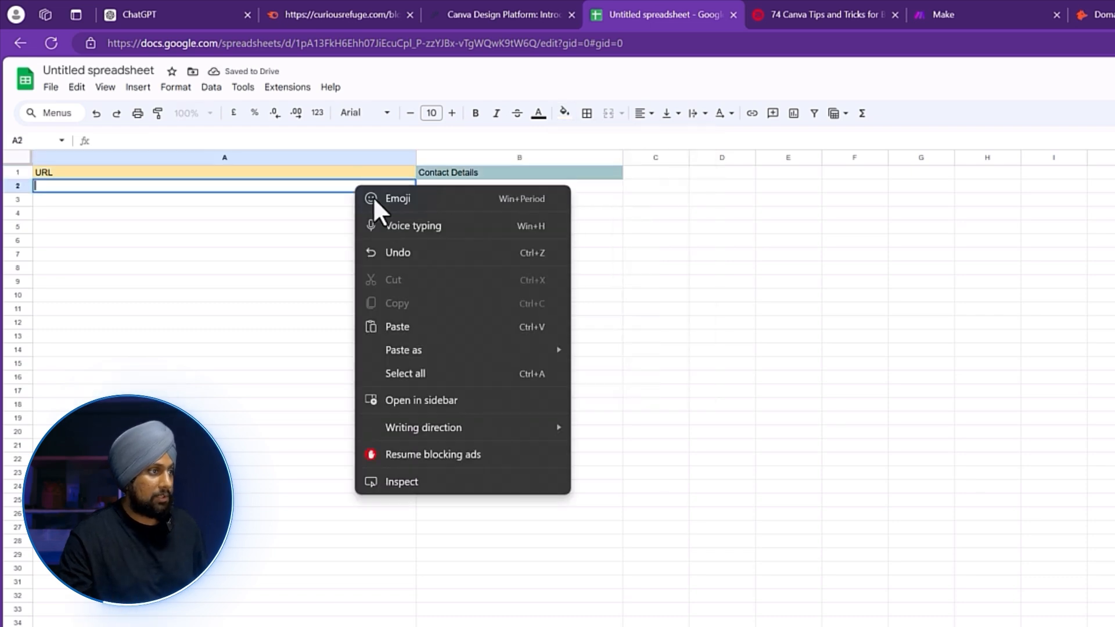
{"action": "left_click", "coordinate": [398, 325]}
{"action": "left_click", "coordinate": [507, 186]}
{"action": "left_click", "coordinate": [526, 11]}
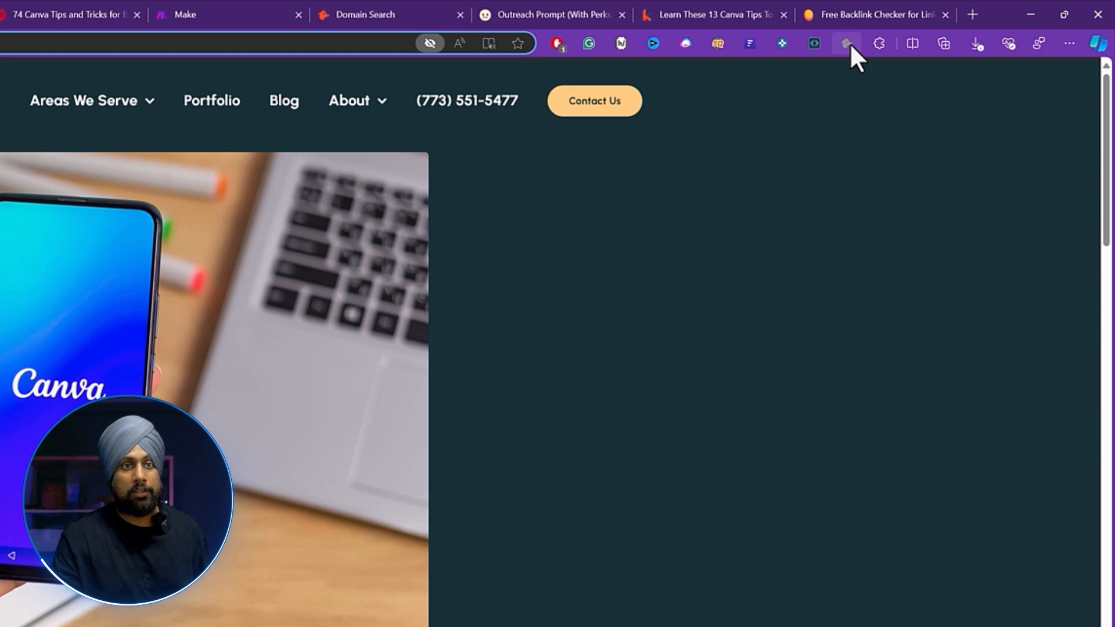
Look up holickycorporation.com emails with Hunter, finding only a contact form, then return to the spreadsheet.
{"action": "left_click", "coordinate": [849, 44]}
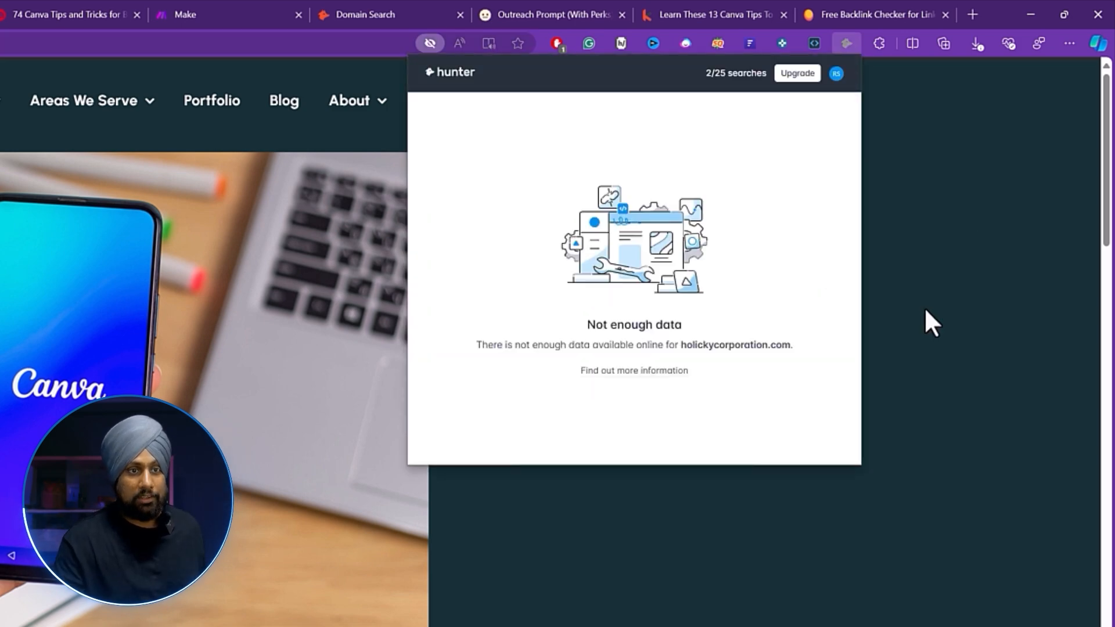
{"action": "left_click", "coordinate": [486, 437]}
{"action": "mouse_move", "coordinate": [350, 100]}
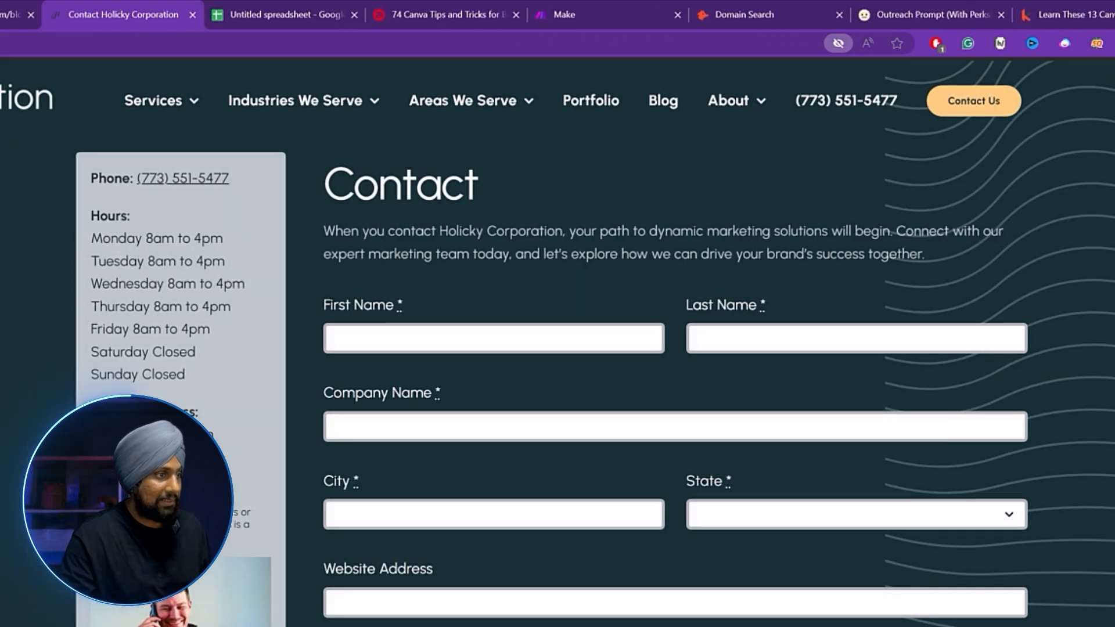
{"action": "scroll", "coordinate": [673, 348], "scroll_direction": "down", "scroll_amount": 15}
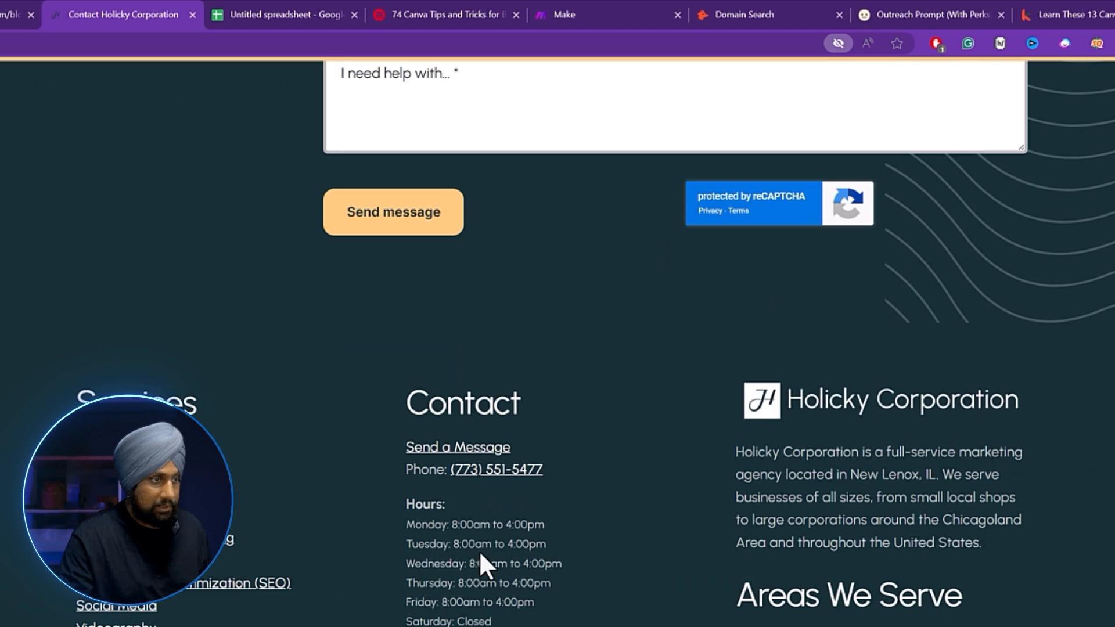
{"action": "left_click", "coordinate": [479, 450]}
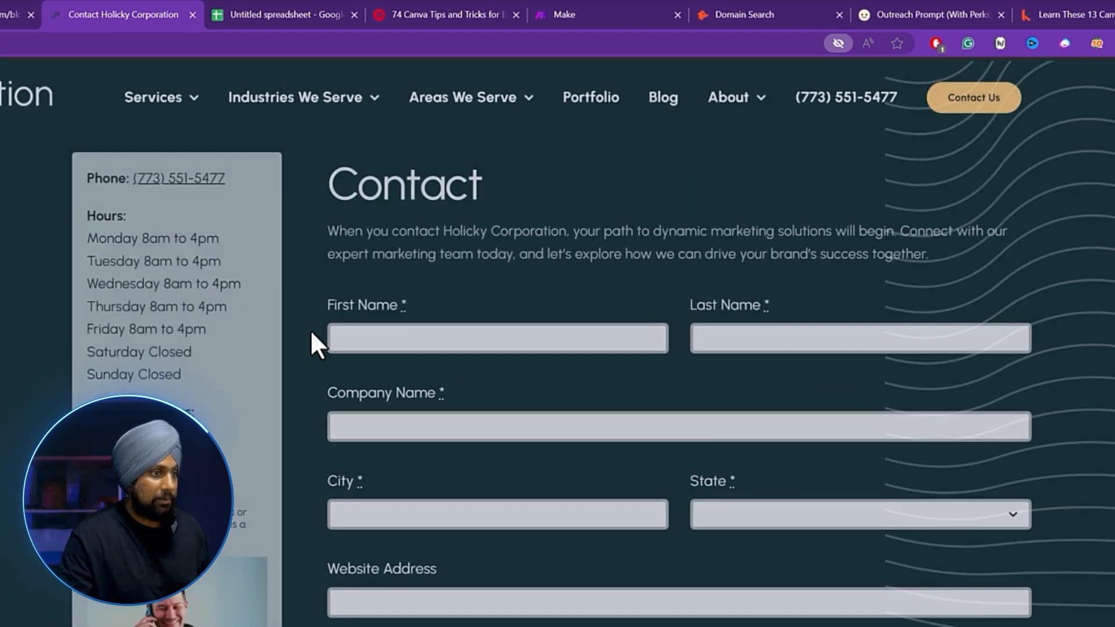
{"action": "scroll", "coordinate": [310, 330], "scroll_direction": "down", "scroll_amount": 10}
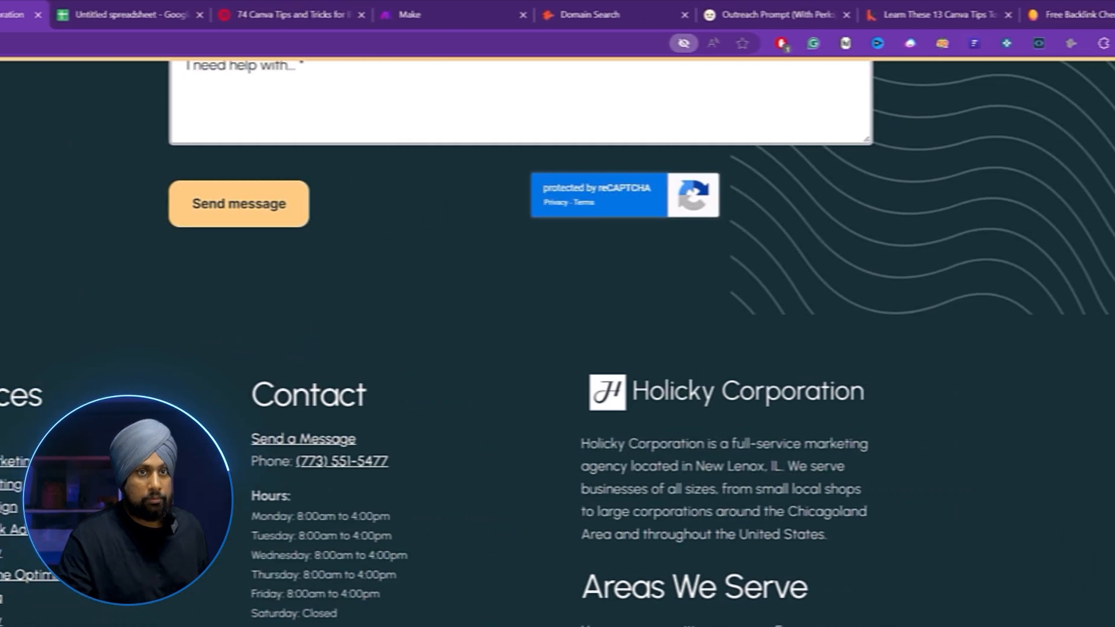
{"action": "left_click", "coordinate": [1013, 43]}
{"action": "left_click", "coordinate": [371, 311]}
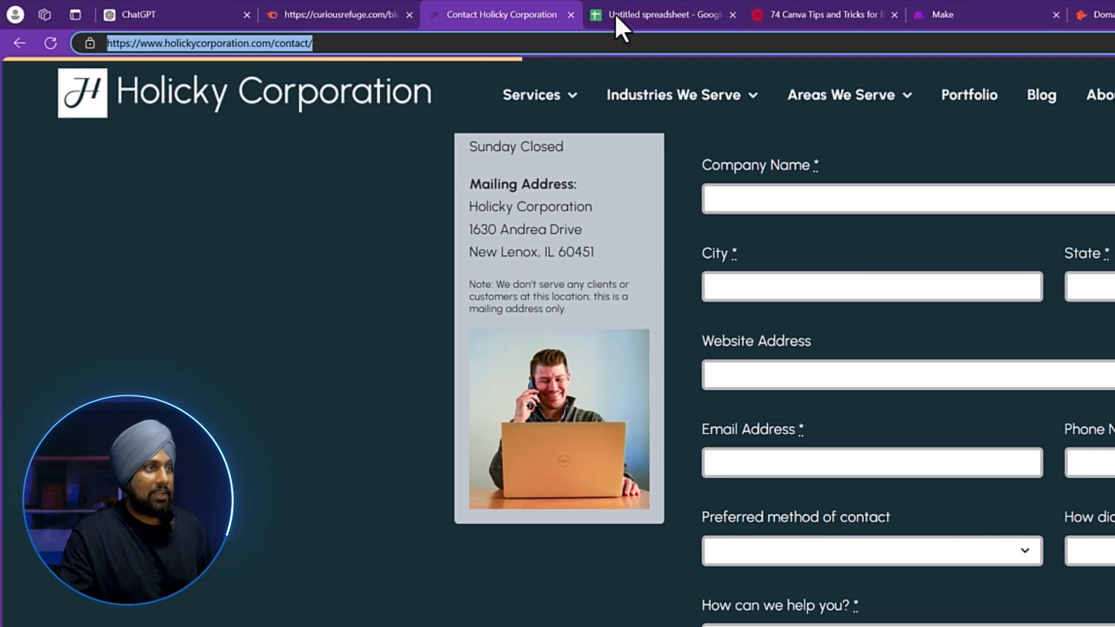
{"action": "left_click", "coordinate": [35, 14]}
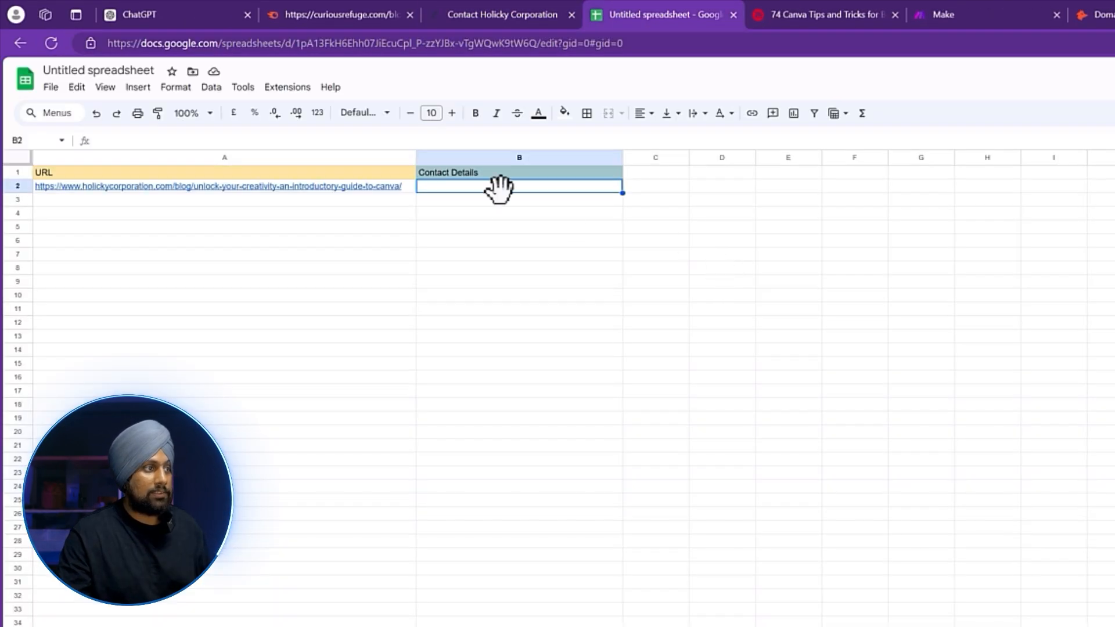
{"action": "type", "text": "https://www.holickycorporation.com/contact/"}
{"action": "left_click", "coordinate": [512, 215]}
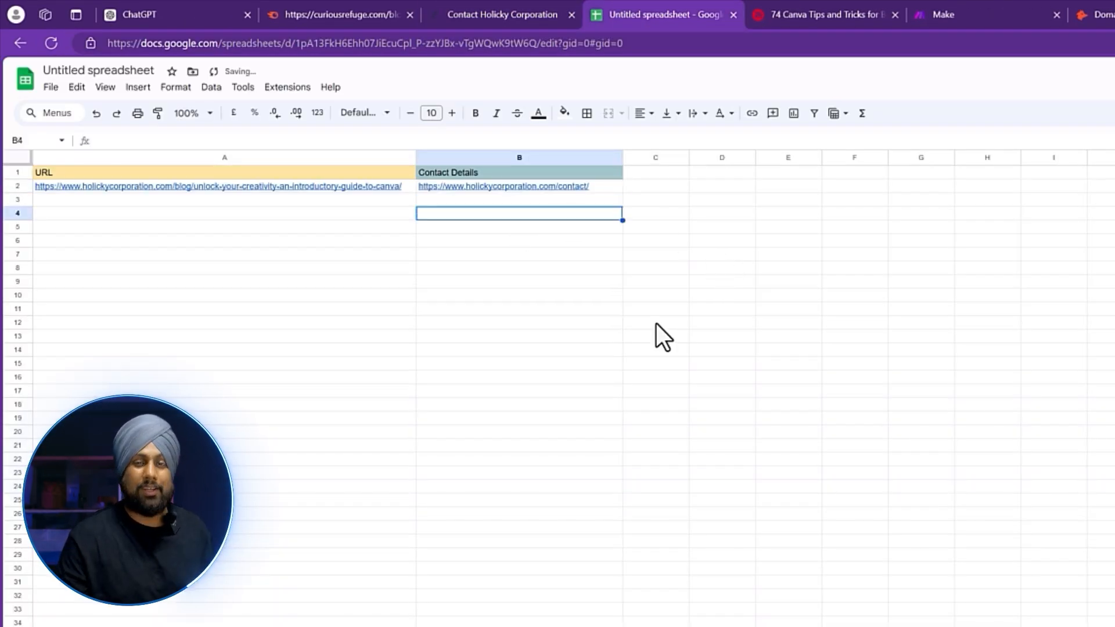
{"action": "left_click", "coordinate": [600, 189]}
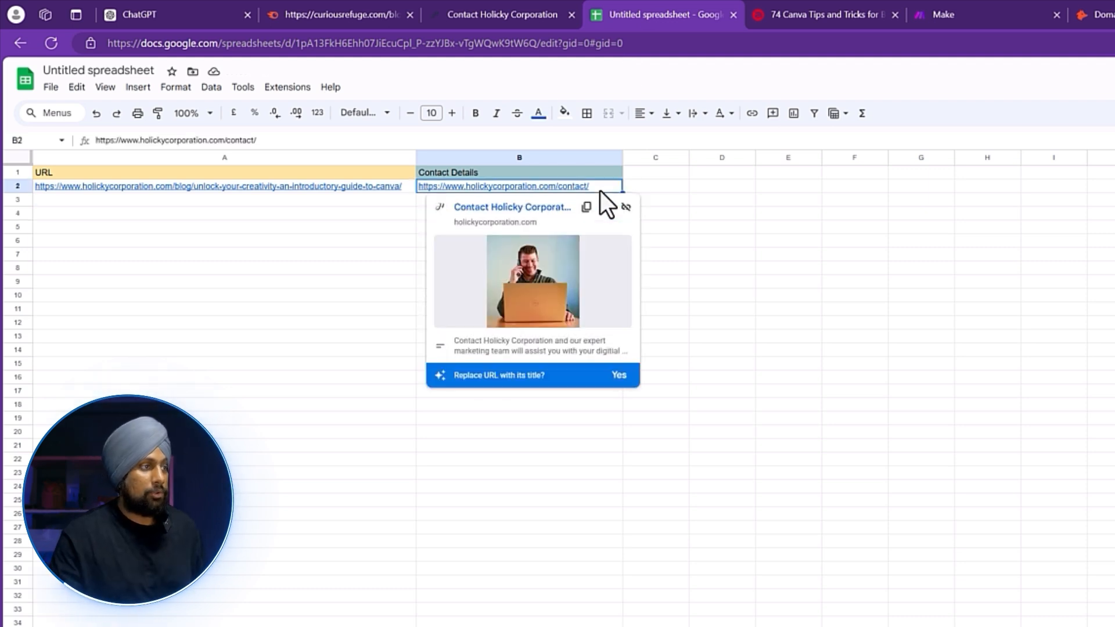
{"action": "left_click", "coordinate": [519, 14]}
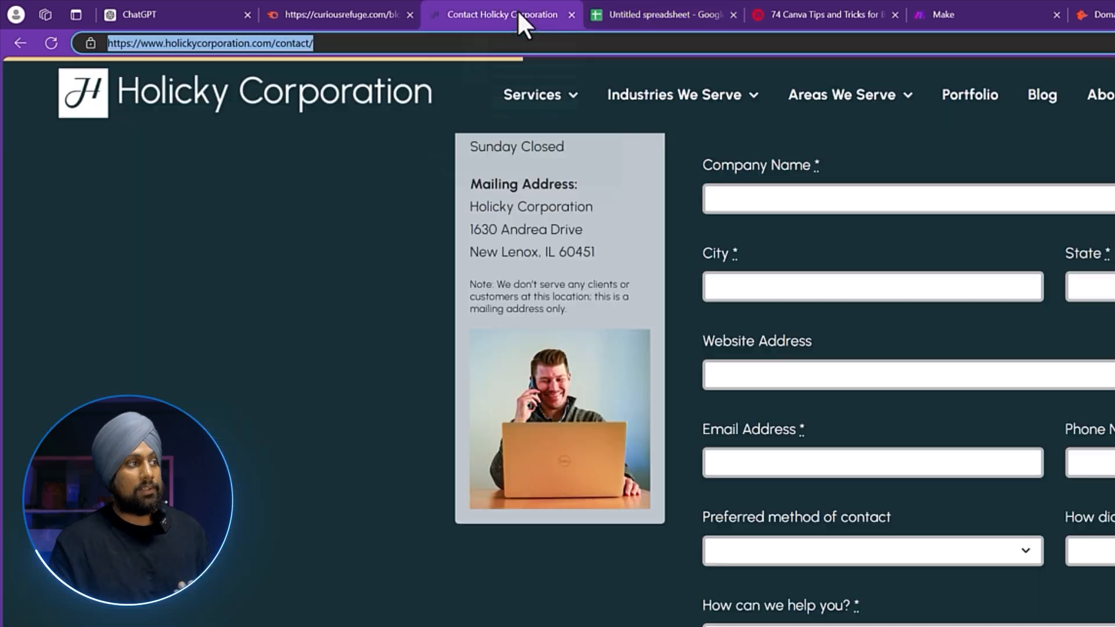
{"action": "key", "text": "ctrl+Tab"}
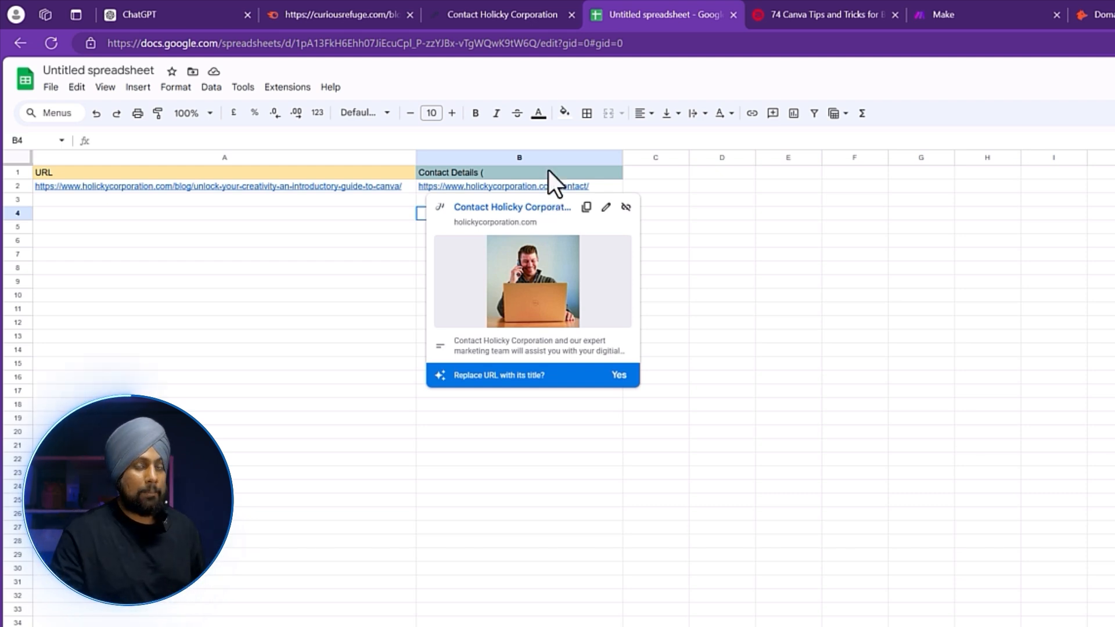
Add a 'Contact Details (URL)' header in C1 and rename B1 to 'Contact Details (Email)'.
{"action": "double_click", "coordinate": [545, 173]}
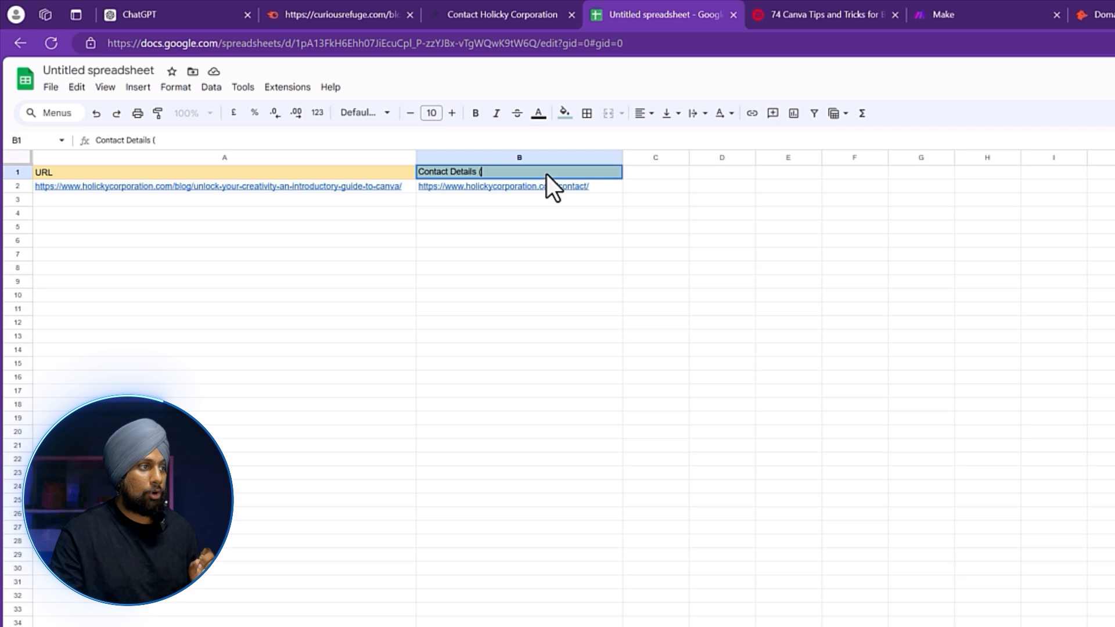
{"action": "left_click", "coordinate": [652, 174]}
{"action": "type", "text": "Contact D"}
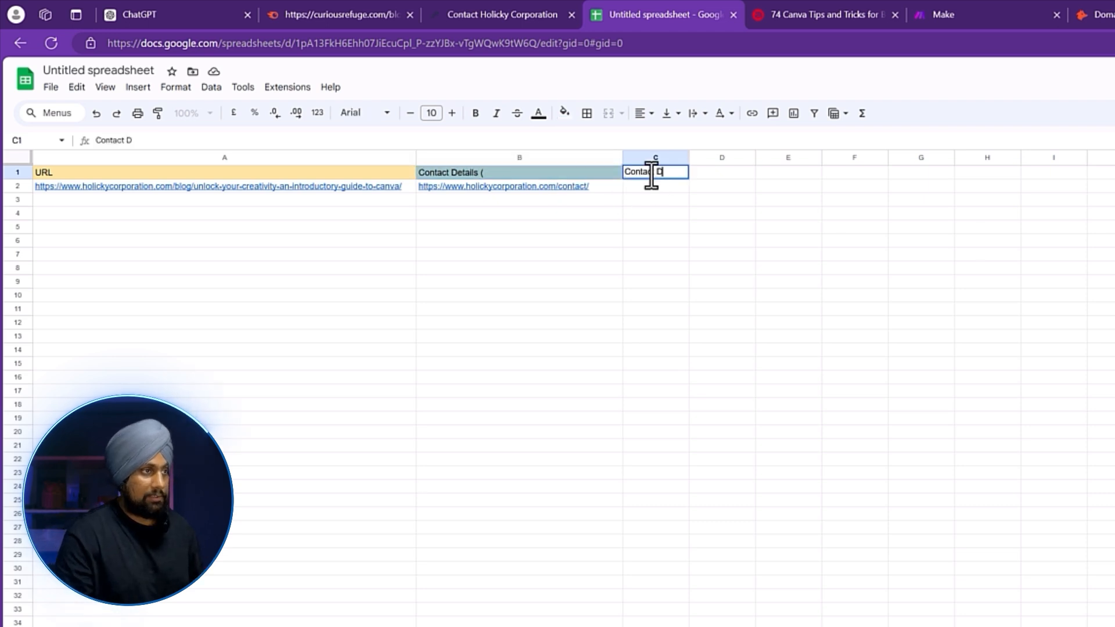
{"action": "type", "text": "etails (URL)"}
{"action": "key", "text": "Return"}
{"action": "left_click", "coordinate": [734, 211]}
{"action": "left_click", "coordinate": [629, 177]}
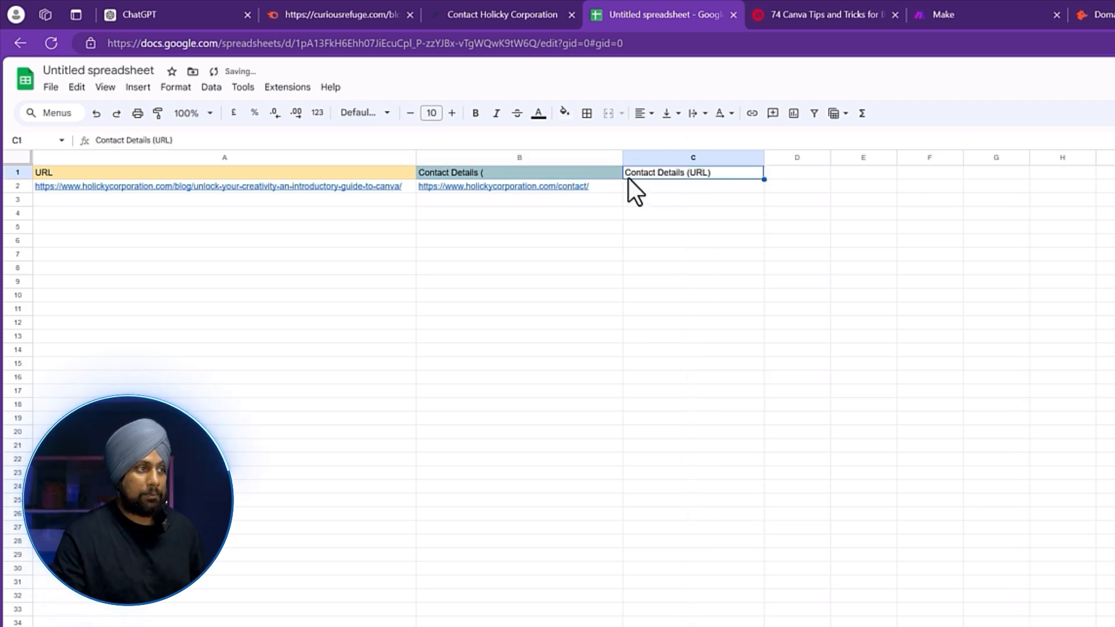
{"action": "left_click", "coordinate": [523, 173]}
{"action": "double_click", "coordinate": [524, 173]}
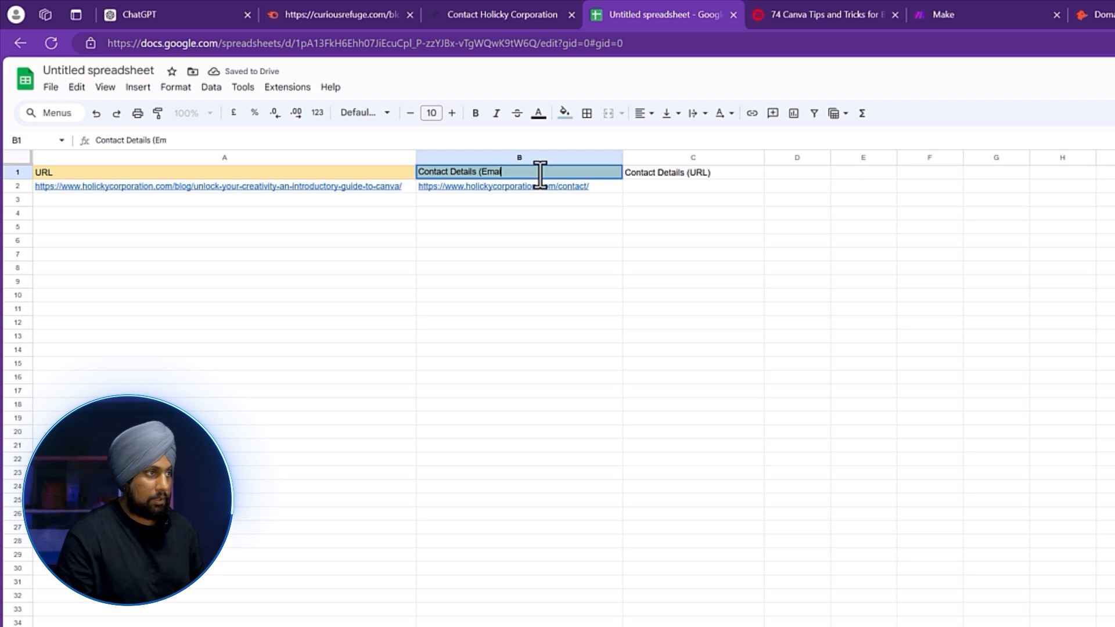
{"action": "type", "text": "Email)"}
{"action": "left_click", "coordinate": [677, 187]}
Put the contact page URL in C2 and replace B2 with the company's admin e-mail address.
{"action": "type", "text": "https://www.holickycorporation.com/contact/"}
{"action": "left_click", "coordinate": [639, 224]}
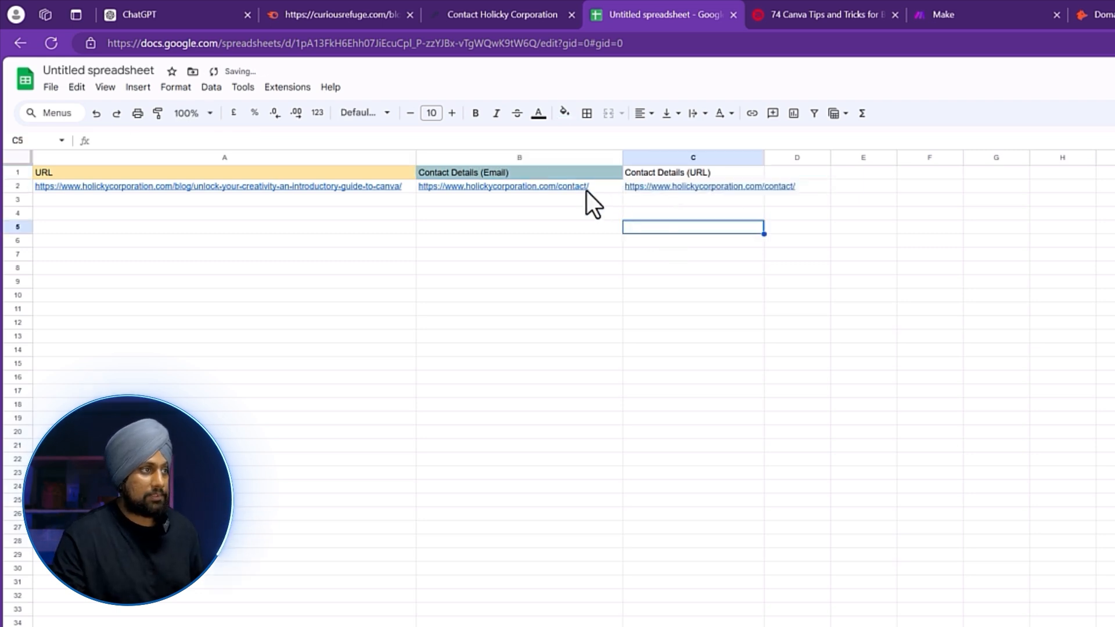
{"action": "left_click", "coordinate": [556, 187]}
{"action": "key", "text": "Delete"}
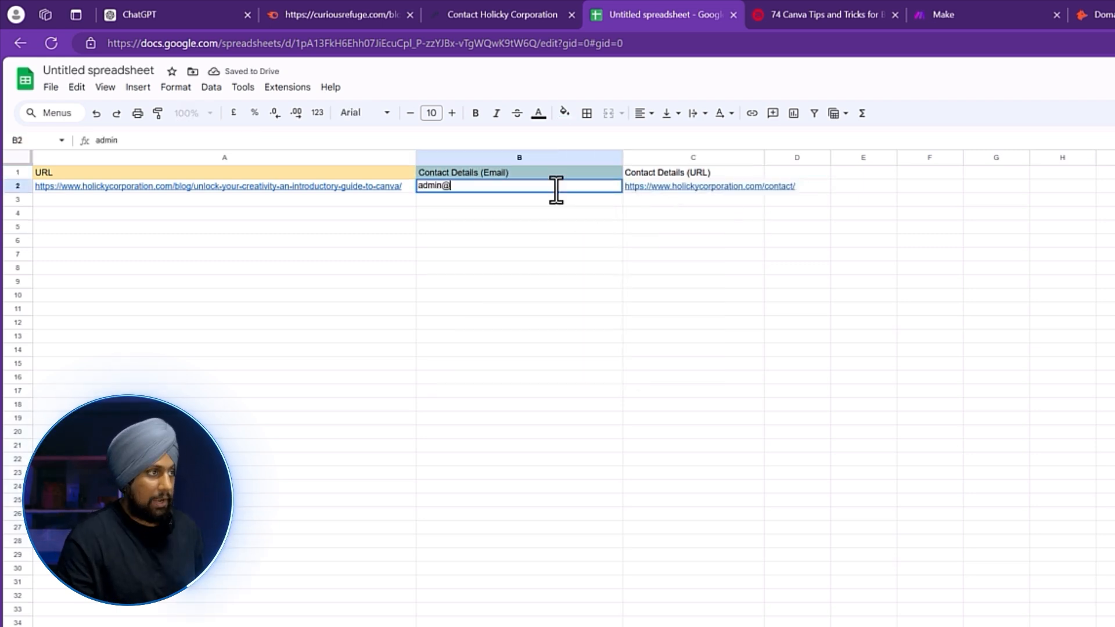
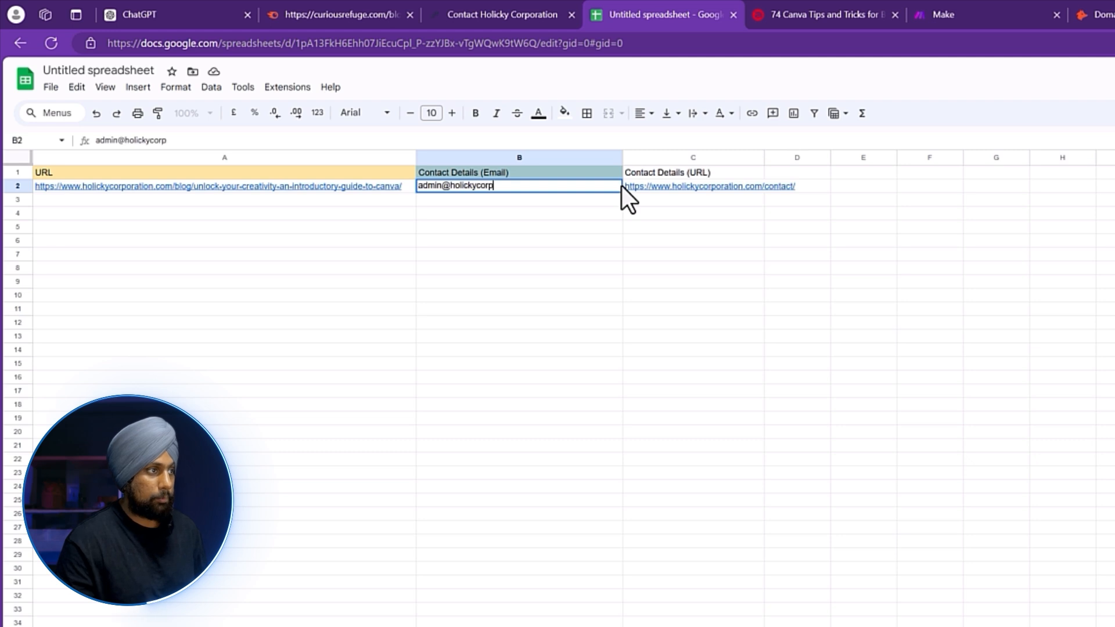
{"action": "key", "text": "Return"}
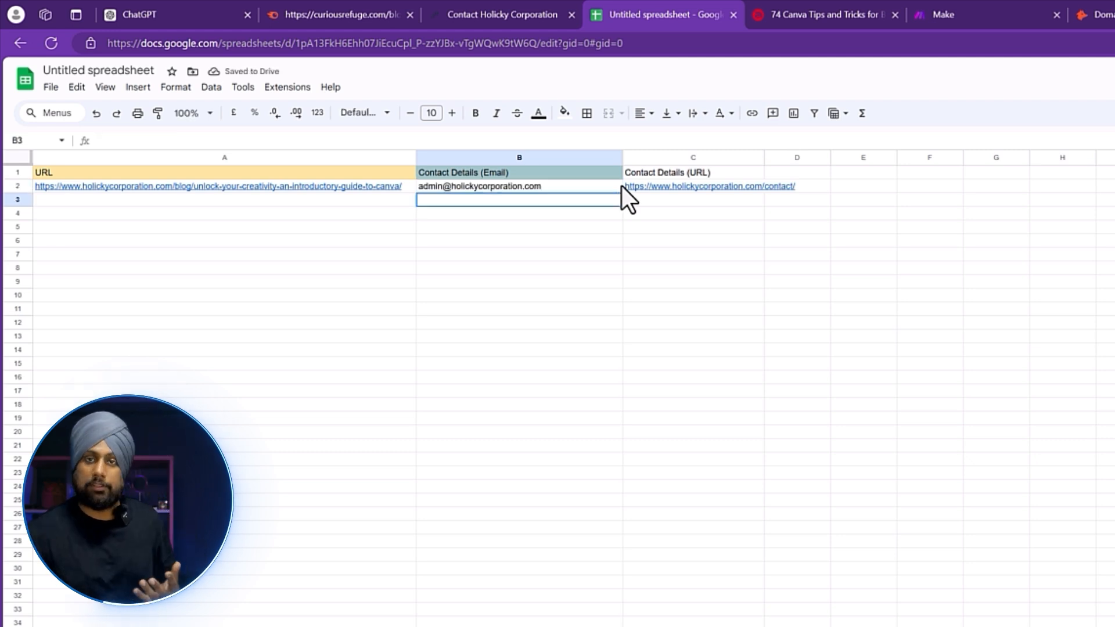
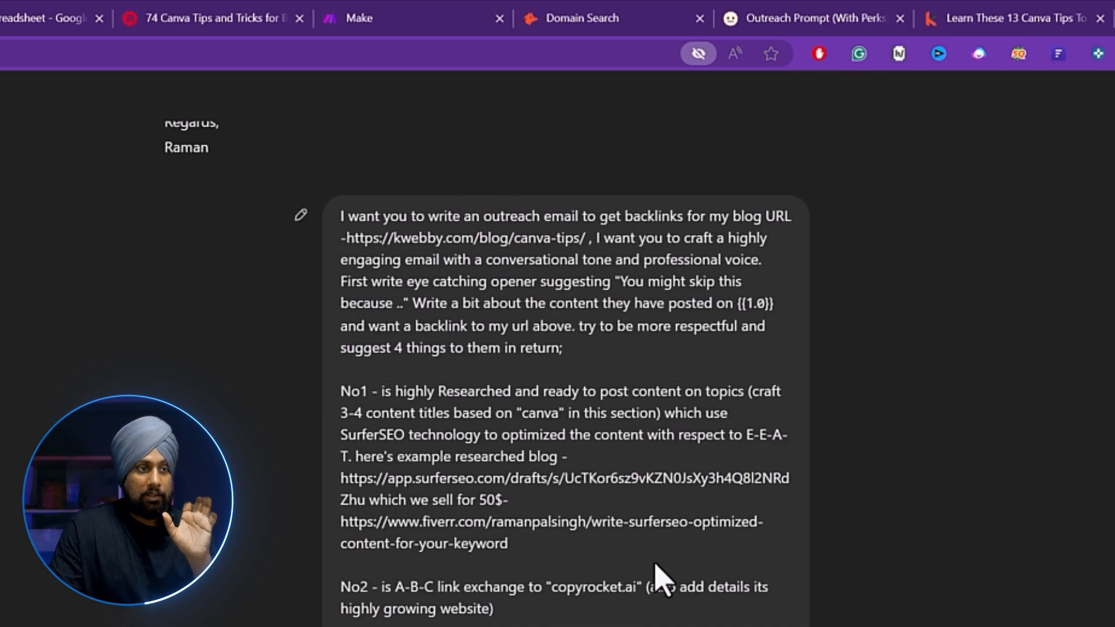
Review the prompt's opener instruction and {{1.0}} placeholder, then select the example Surfer draft URL.
{"action": "scroll", "coordinate": [570, 528], "scroll_direction": "down", "scroll_amount": 2}
{"action": "scroll", "coordinate": [569, 530], "scroll_direction": "down", "scroll_amount": 2}
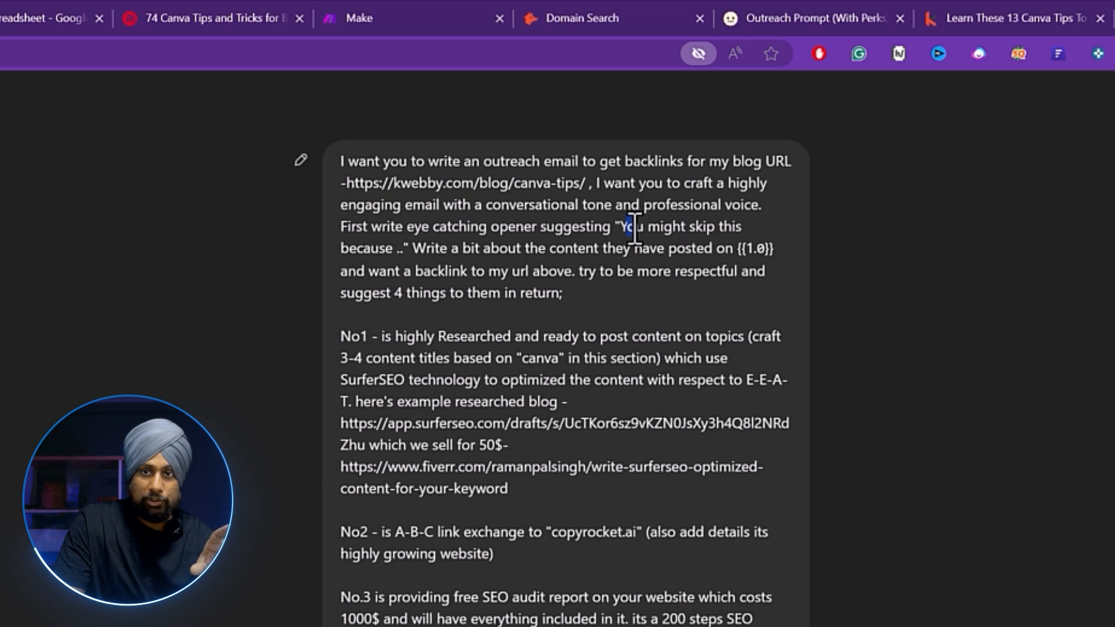
{"action": "left_click_drag", "start_coordinate": [625, 224], "coordinate": [419, 250]}
{"action": "left_click", "coordinate": [375, 342]}
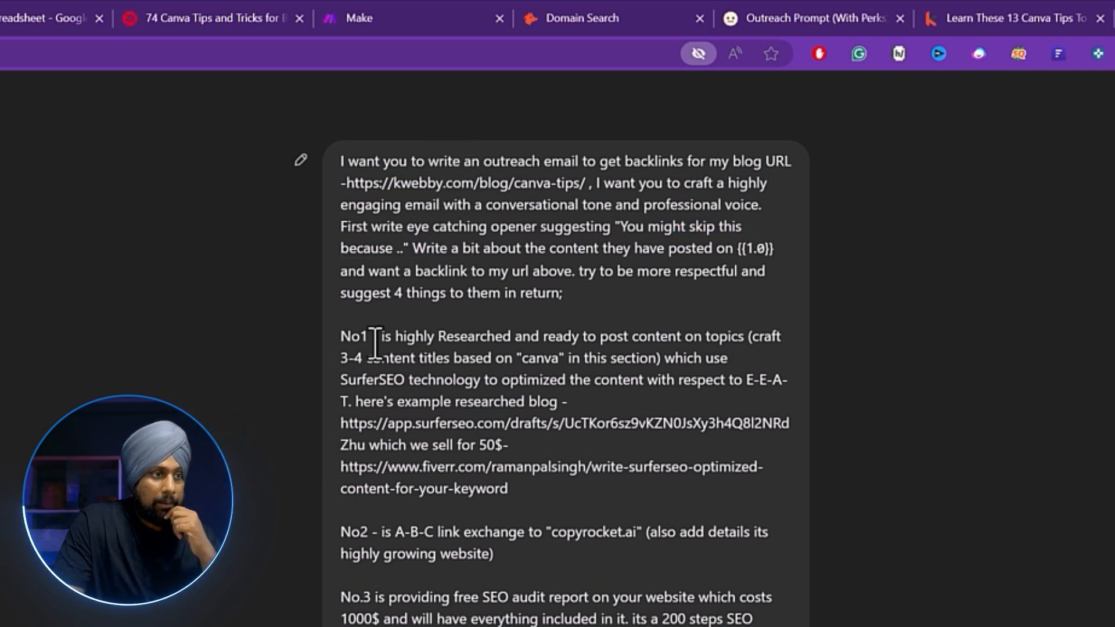
{"action": "left_click_drag", "start_coordinate": [736, 251], "coordinate": [767, 248]}
{"action": "left_click", "coordinate": [634, 327]}
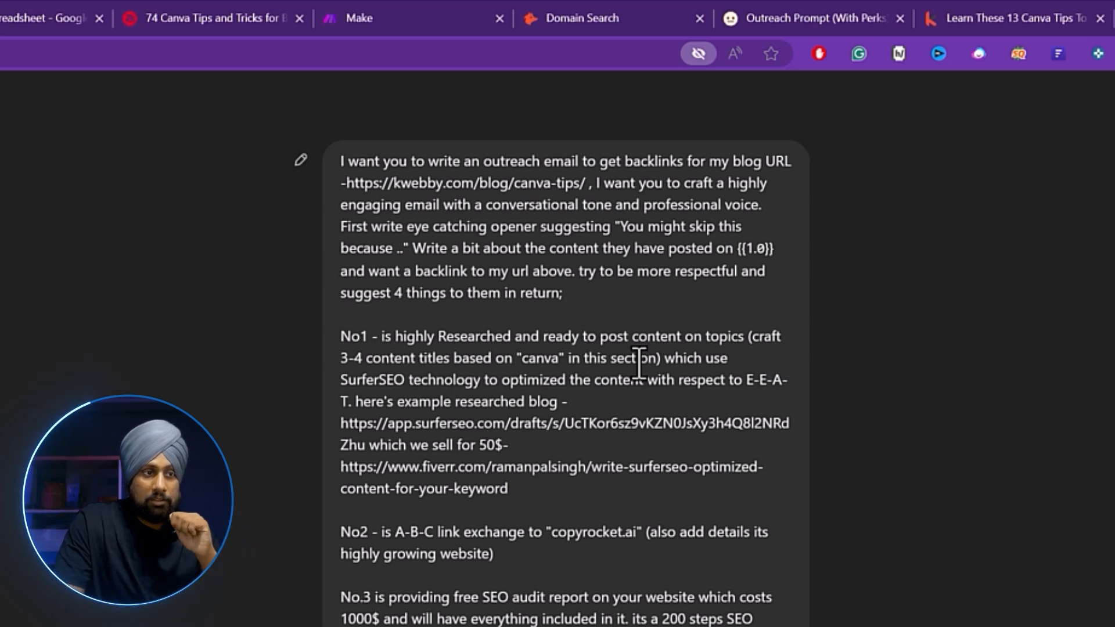
{"action": "scroll", "coordinate": [501, 442], "scroll_direction": "down", "scroll_amount": 2}
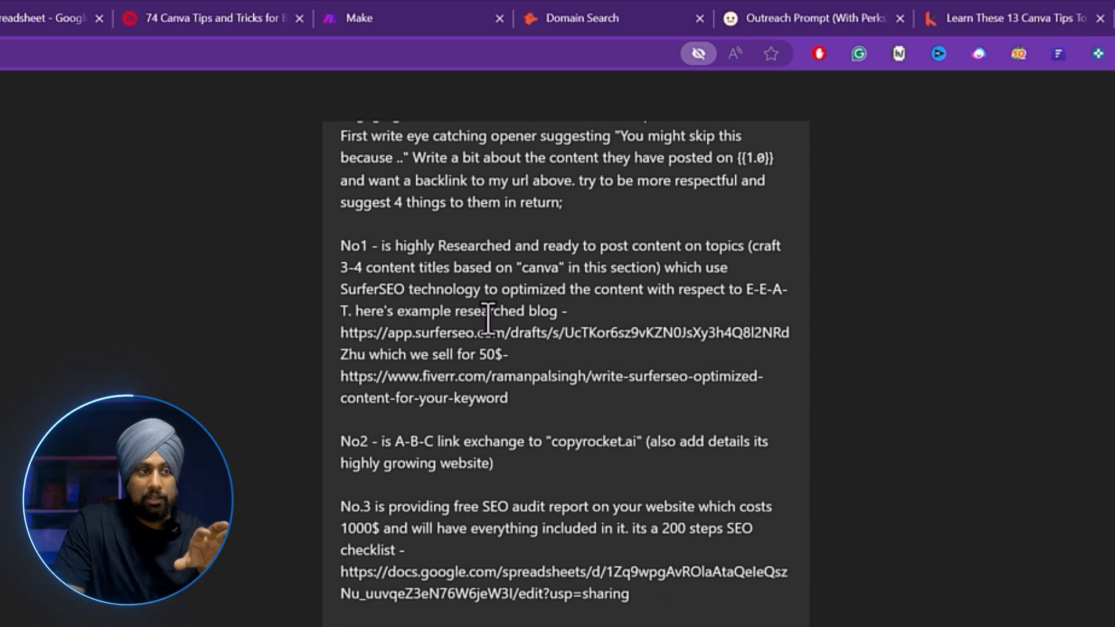
{"action": "left_click_drag", "start_coordinate": [365, 355], "coordinate": [340, 336]}
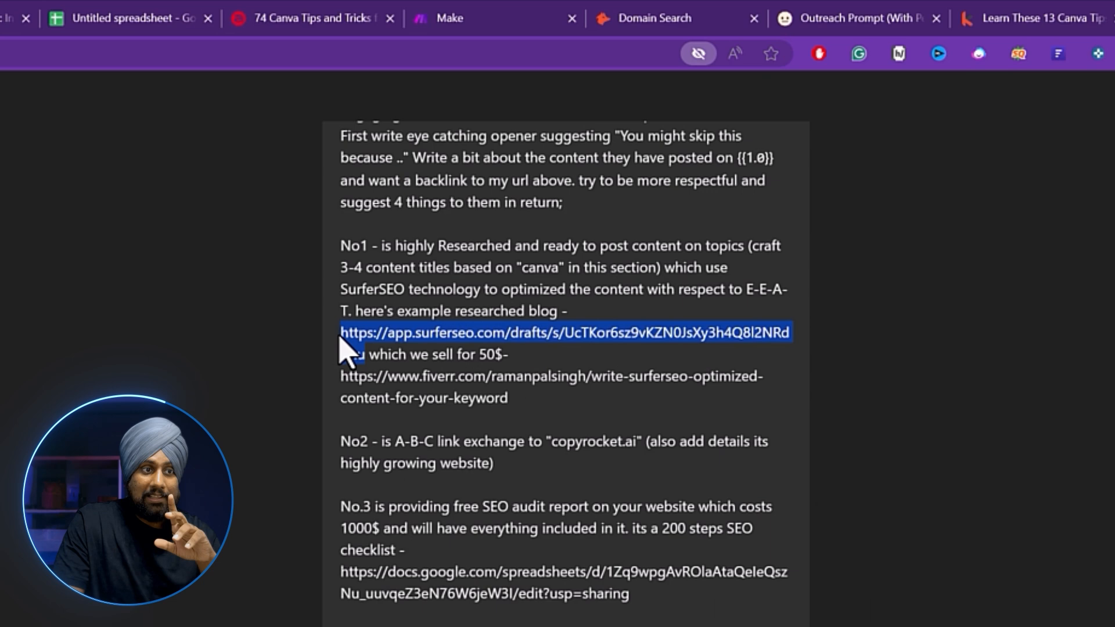
Open the Top 50 Animated Explainer Videos Surfer draft, check its 93/100 content score, and return to ChatGPT.
{"action": "right_click", "coordinate": [346, 351]}
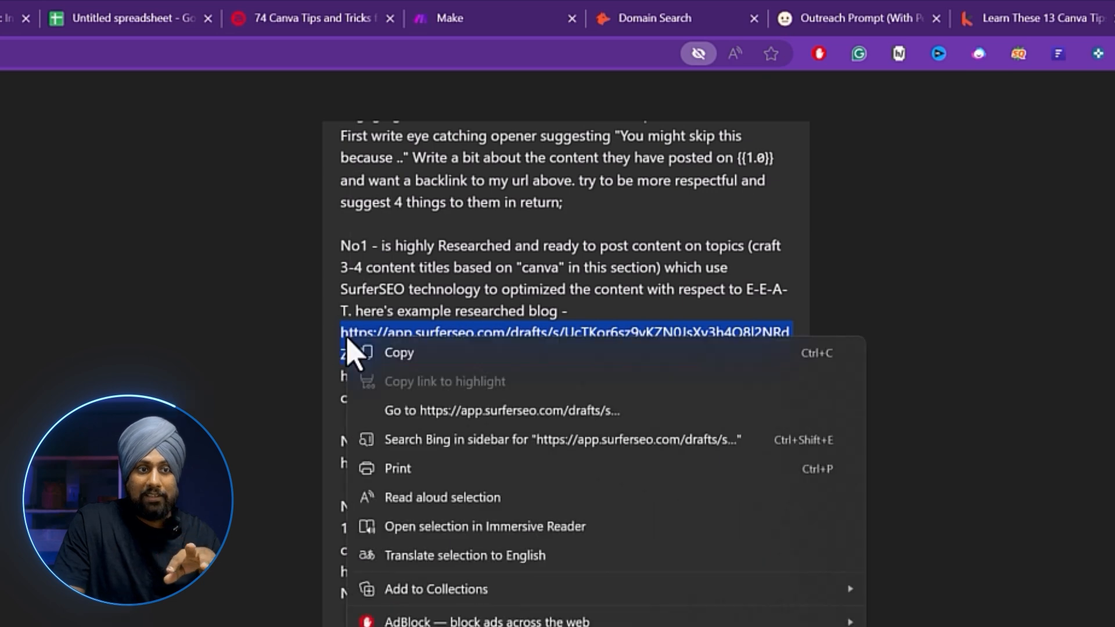
{"action": "left_click", "coordinate": [457, 406]}
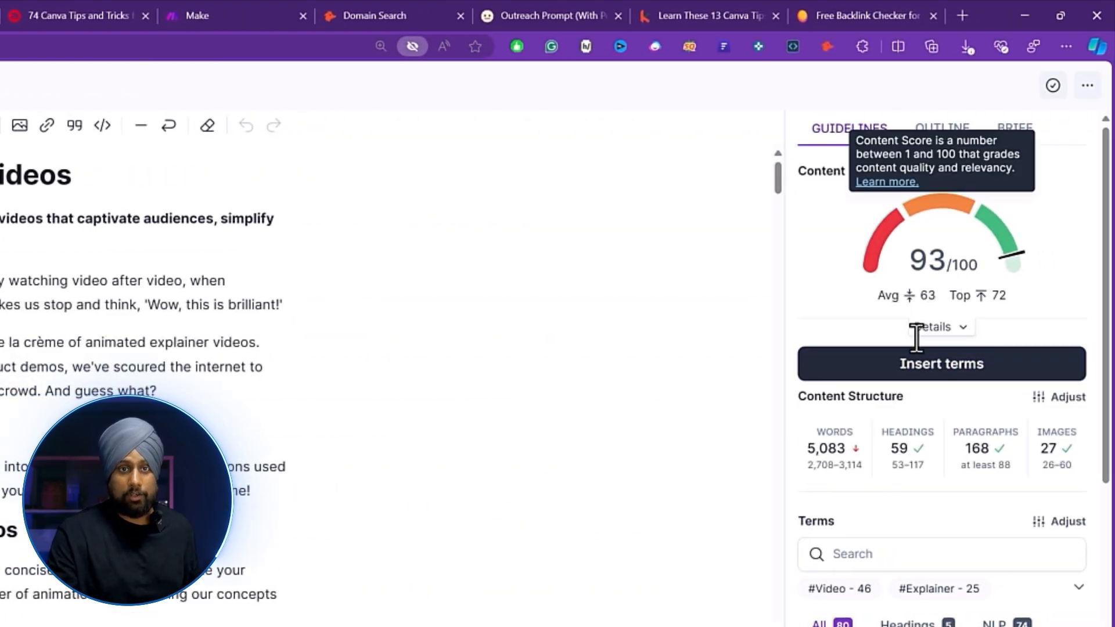
{"action": "mouse_move", "coordinate": [898, 423]}
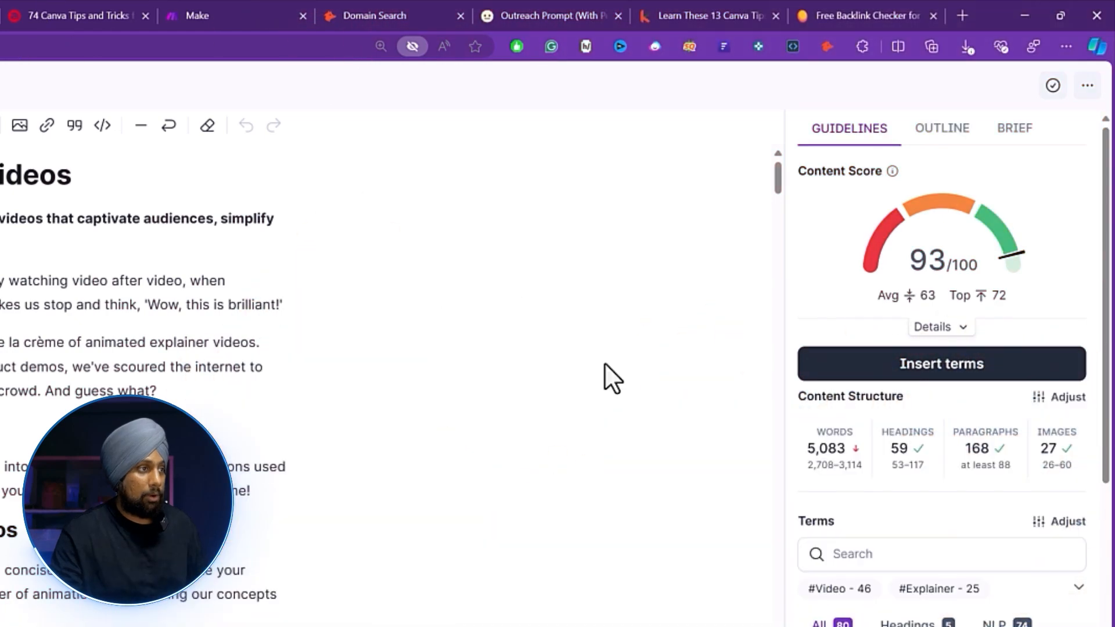
{"action": "mouse_move", "coordinate": [942, 266]}
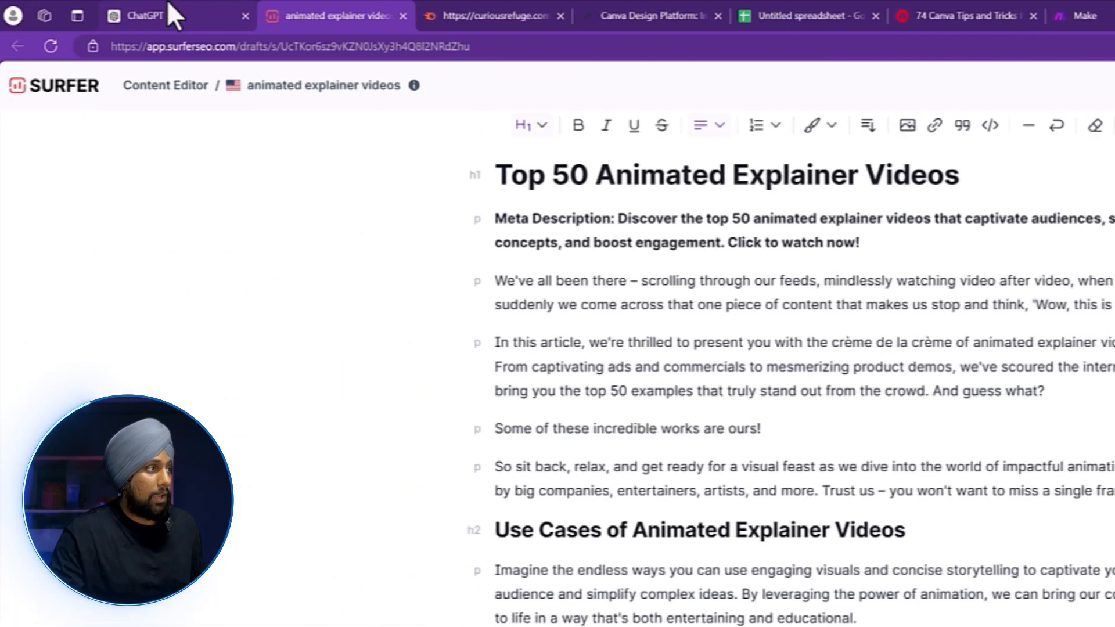
{"action": "left_click", "coordinate": [165, 12]}
{"action": "left_click", "coordinate": [382, 348]}
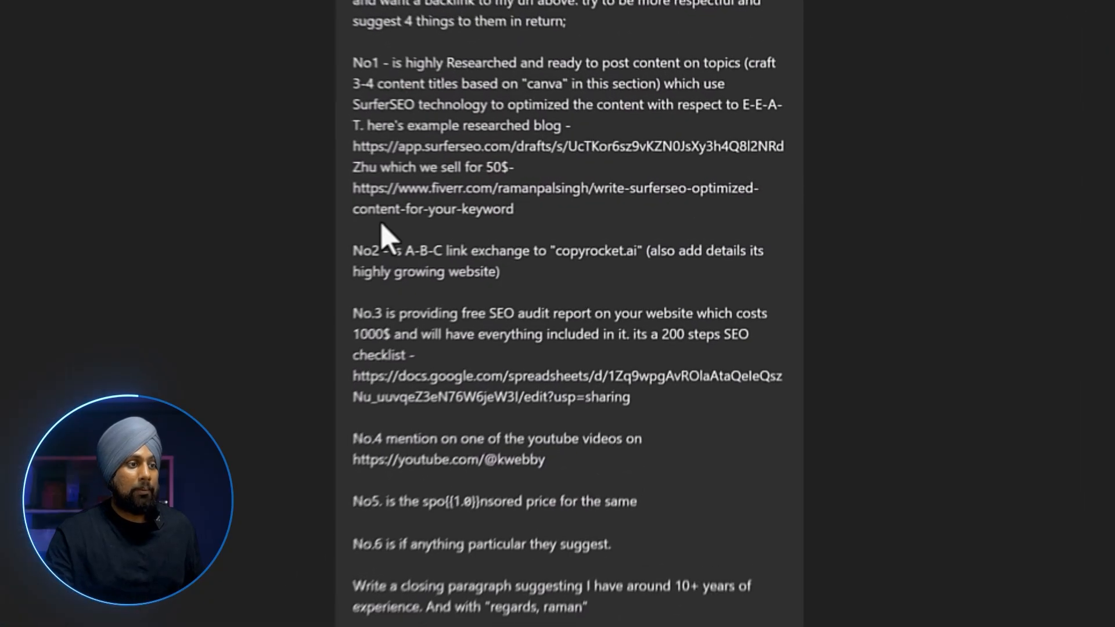
{"action": "left_click_drag", "start_coordinate": [396, 251], "coordinate": [527, 251]}
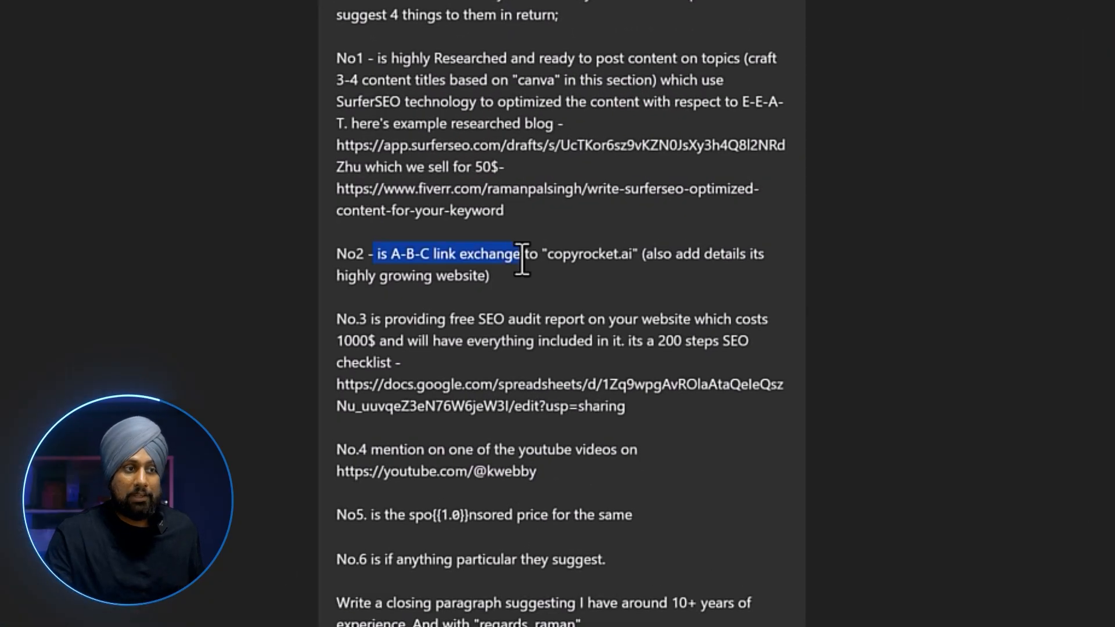
{"action": "left_click", "coordinate": [627, 276]}
{"action": "left_click_drag", "start_coordinate": [636, 253], "coordinate": [542, 255]}
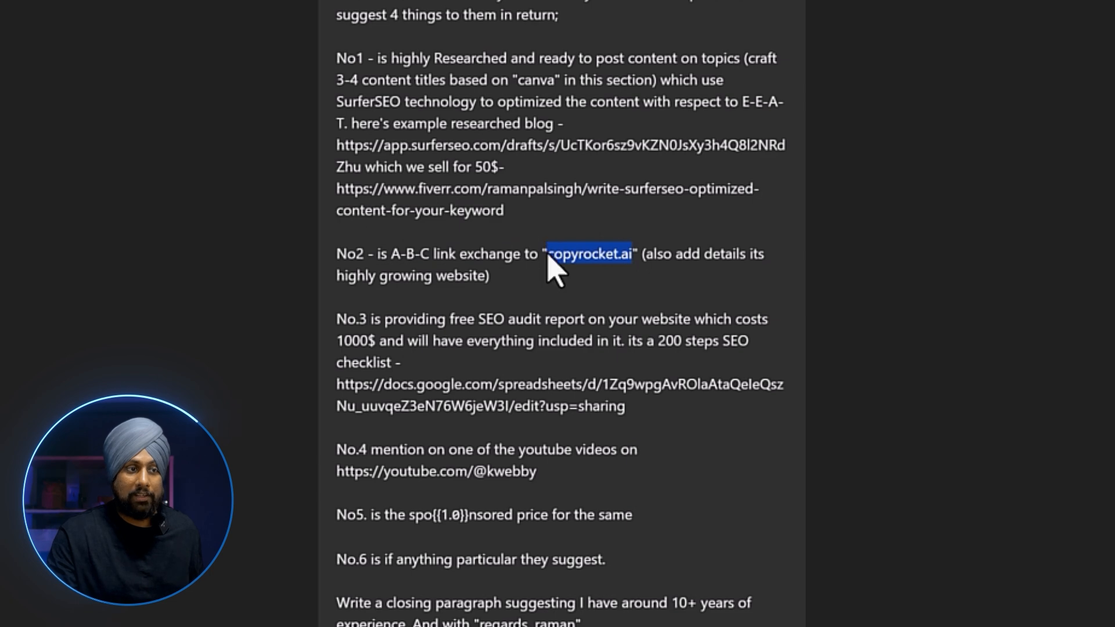
{"action": "left_click", "coordinate": [558, 320]}
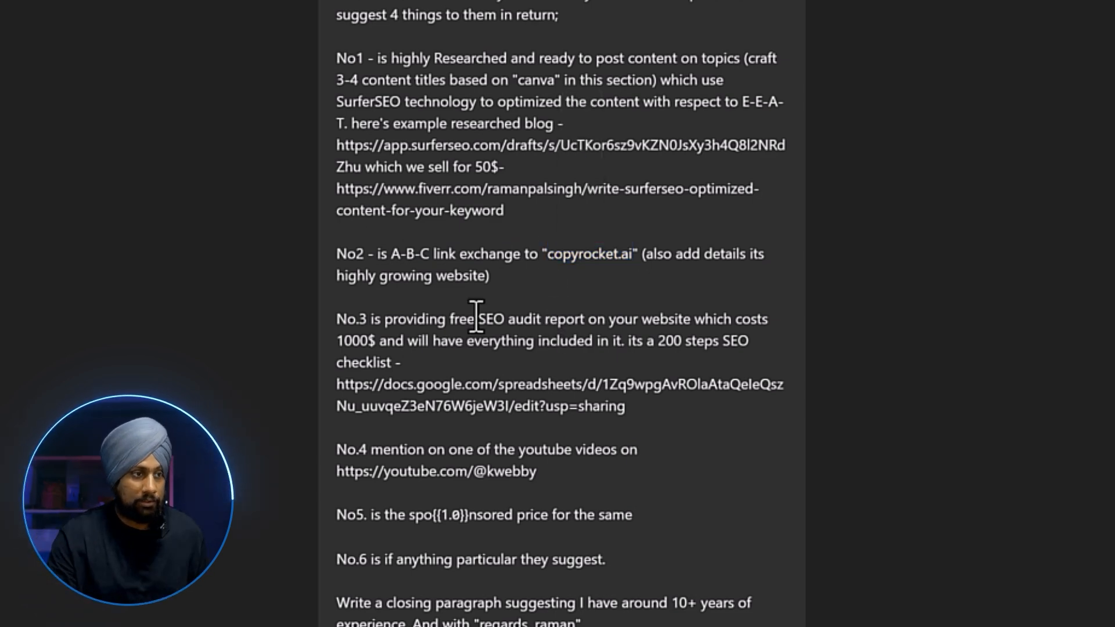
{"action": "scroll", "coordinate": [465, 317], "scroll_direction": "down", "scroll_amount": 3}
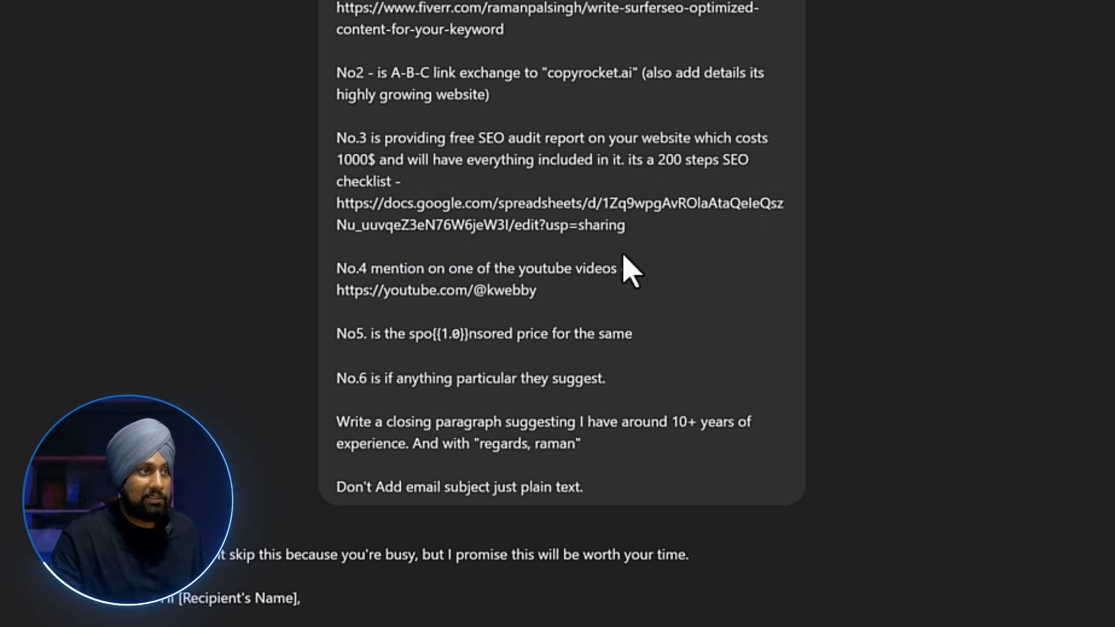
{"action": "triple_click", "coordinate": [384, 229]}
Open the 200+ steps SEO Audit Checklist, browse its Accessibility, Architecture and Content sheets, then return to ChatGPT.
{"action": "right_click", "coordinate": [437, 210]}
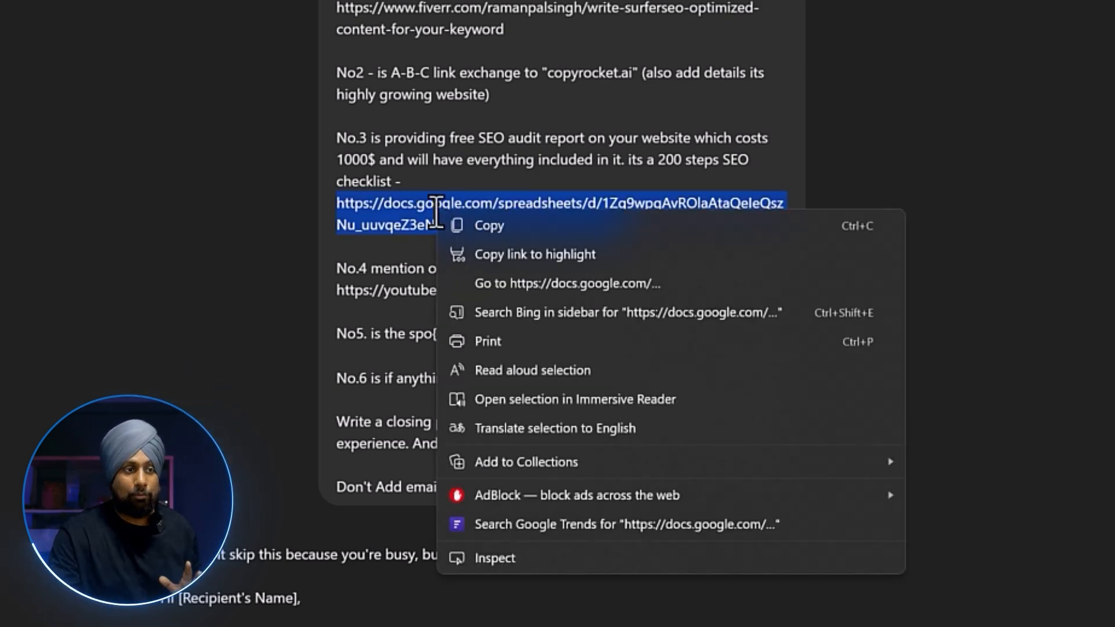
{"action": "left_click", "coordinate": [465, 285]}
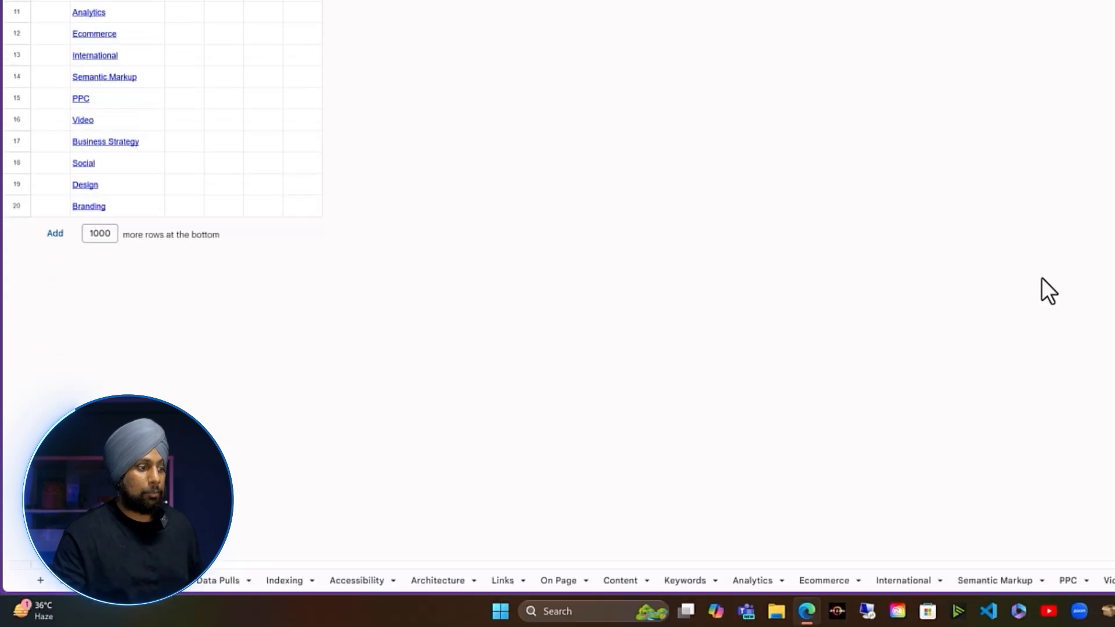
{"action": "left_click", "coordinate": [302, 579]}
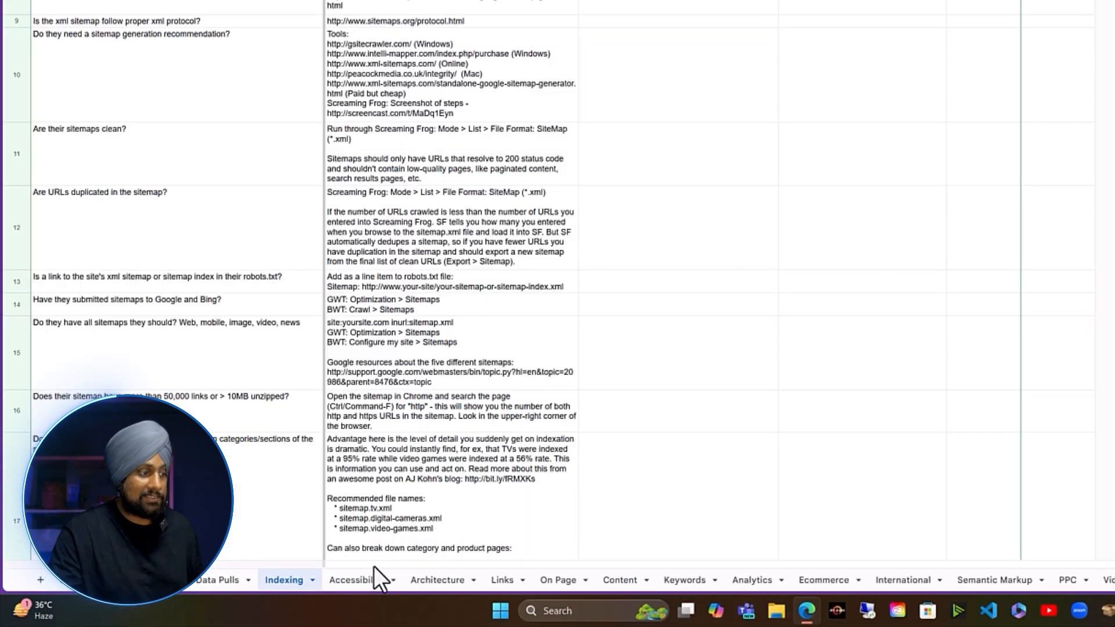
{"action": "left_click", "coordinate": [366, 580]}
{"action": "left_click", "coordinate": [436, 580]}
{"action": "left_click", "coordinate": [624, 580]}
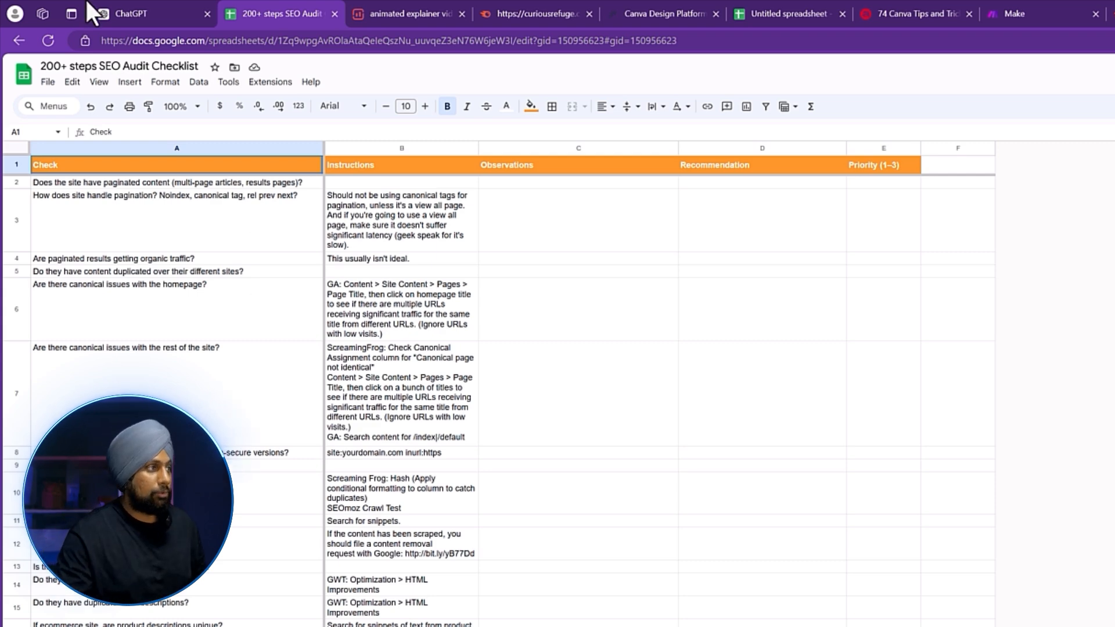
{"action": "left_click", "coordinate": [116, 13]}
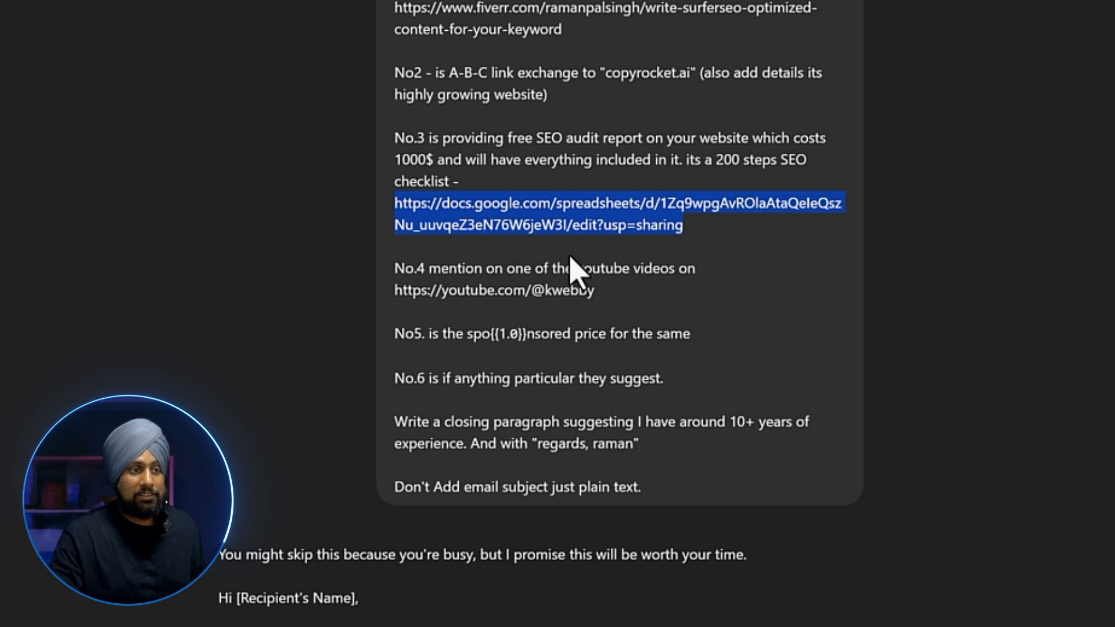
{"action": "left_click_drag", "start_coordinate": [595, 291], "coordinate": [396, 287]}
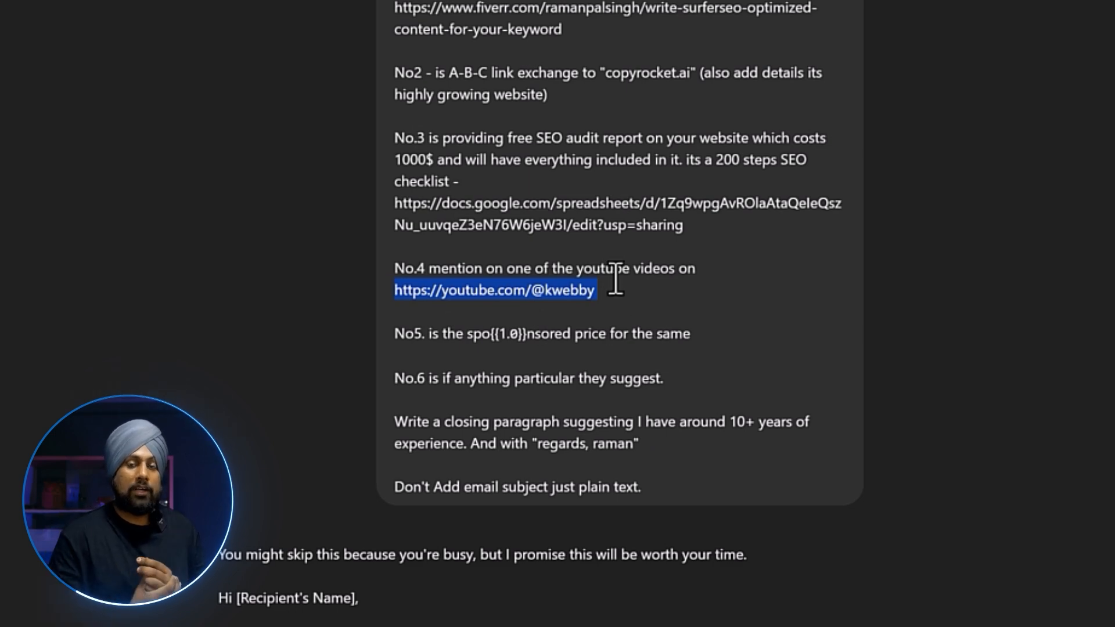
{"action": "left_click_drag", "start_coordinate": [429, 335], "coordinate": [691, 335]}
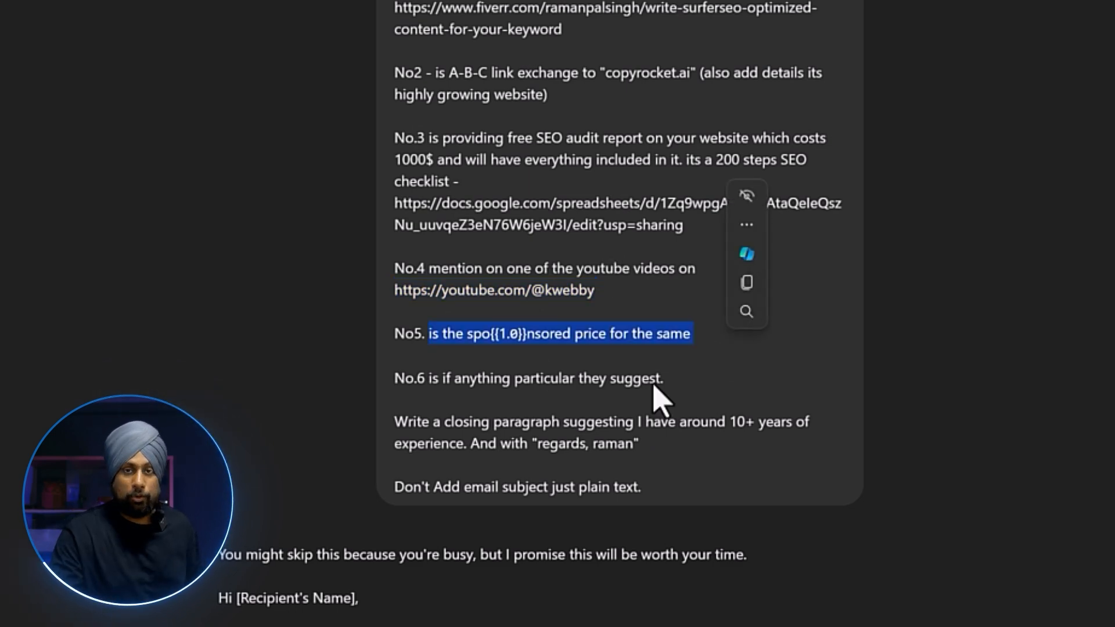
{"action": "left_click", "coordinate": [651, 386]}
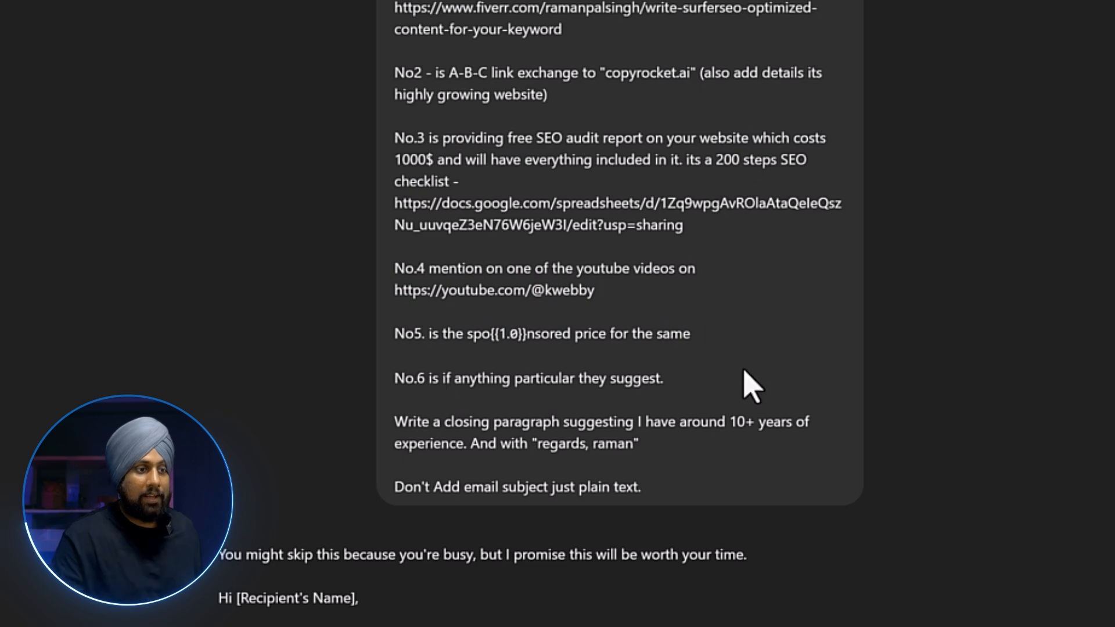
{"action": "scroll", "coordinate": [612, 473], "scroll_direction": "down", "scroll_amount": 2}
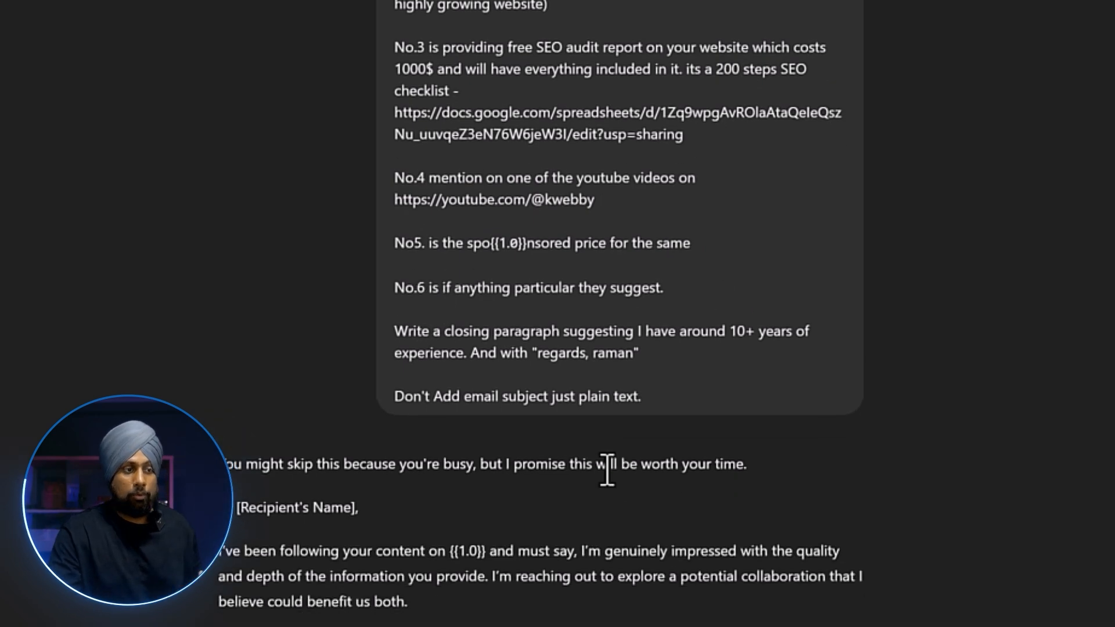
{"action": "scroll", "coordinate": [437, 433], "scroll_direction": "down", "scroll_amount": 5}
{"action": "scroll", "coordinate": [445, 411], "scroll_direction": "down", "scroll_amount": 2}
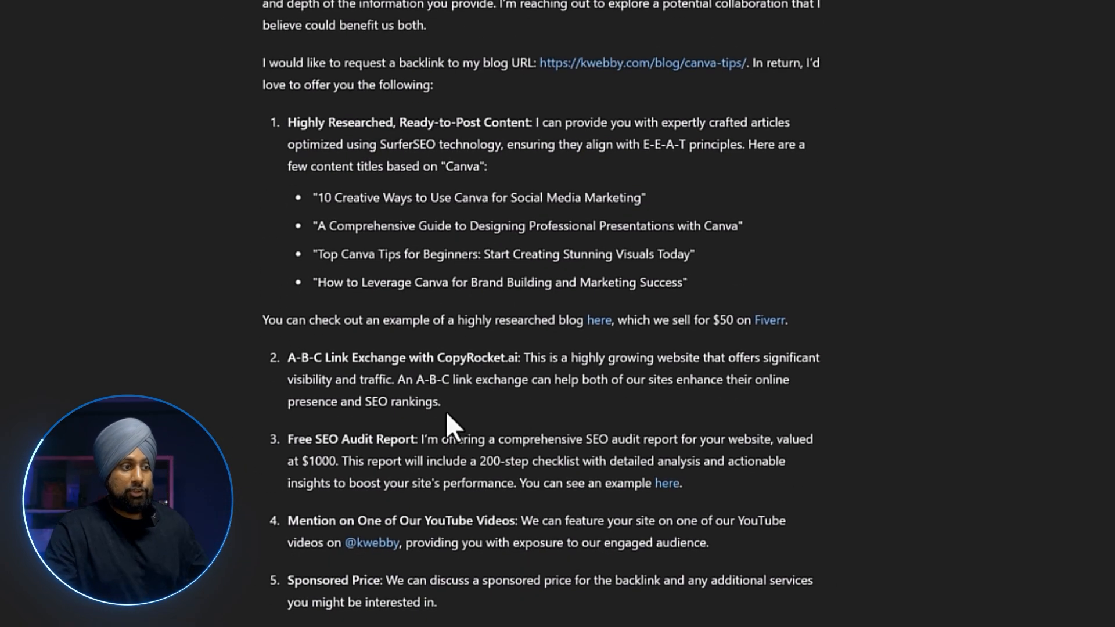
{"action": "scroll", "coordinate": [450, 423], "scroll_direction": "up", "scroll_amount": 3}
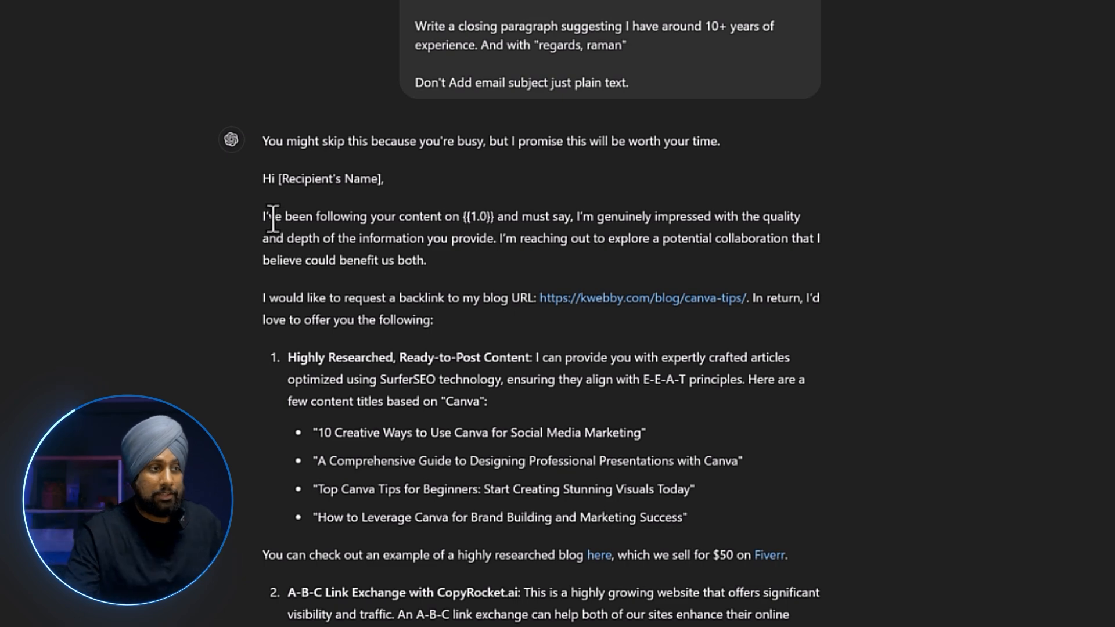
{"action": "scroll", "coordinate": [438, 273], "scroll_direction": "down", "scroll_amount": 5}
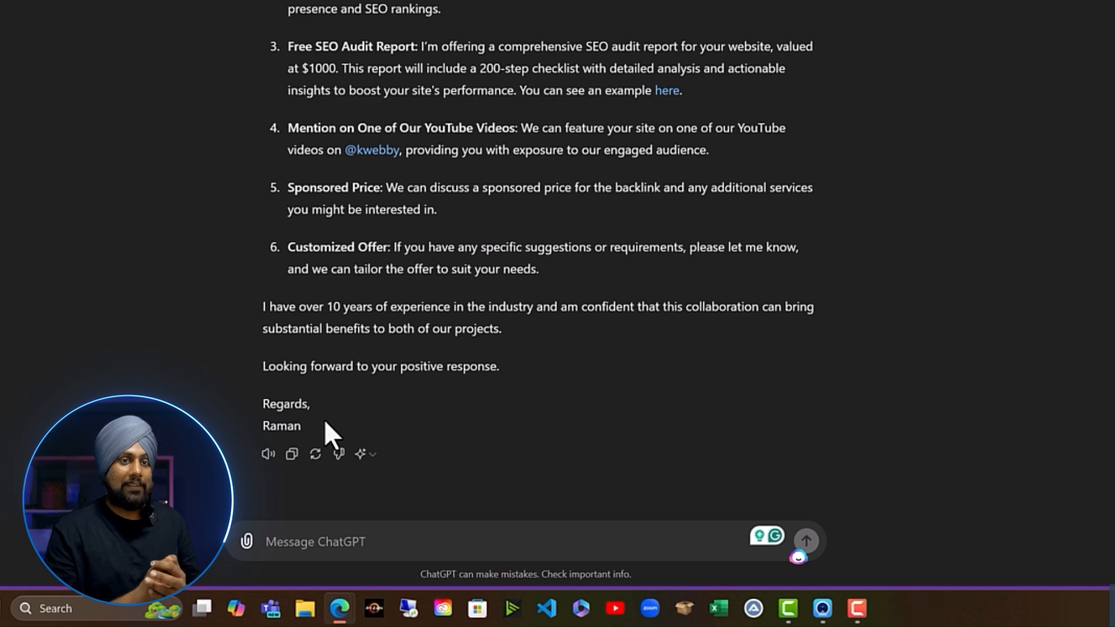
Ask ChatGPT for email subject lines with "don't skip" added in the headline itself.
{"action": "left_click", "coordinate": [342, 531]}
{"action": "type", "text": "Suggest 10 email opener subject lines"}
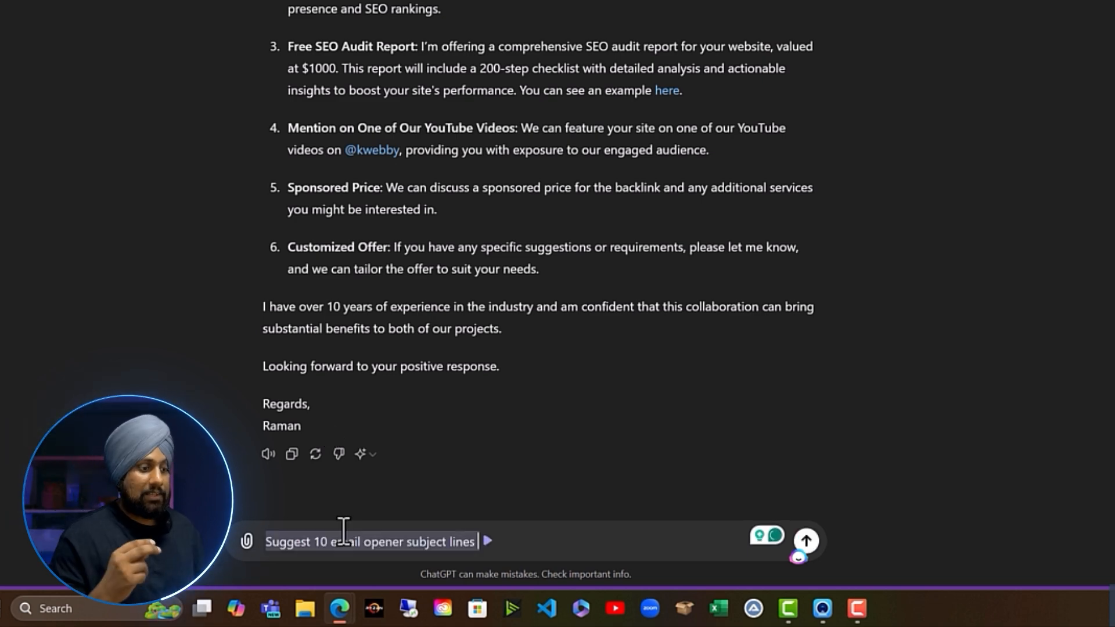
{"action": "type", "text": "wi"}
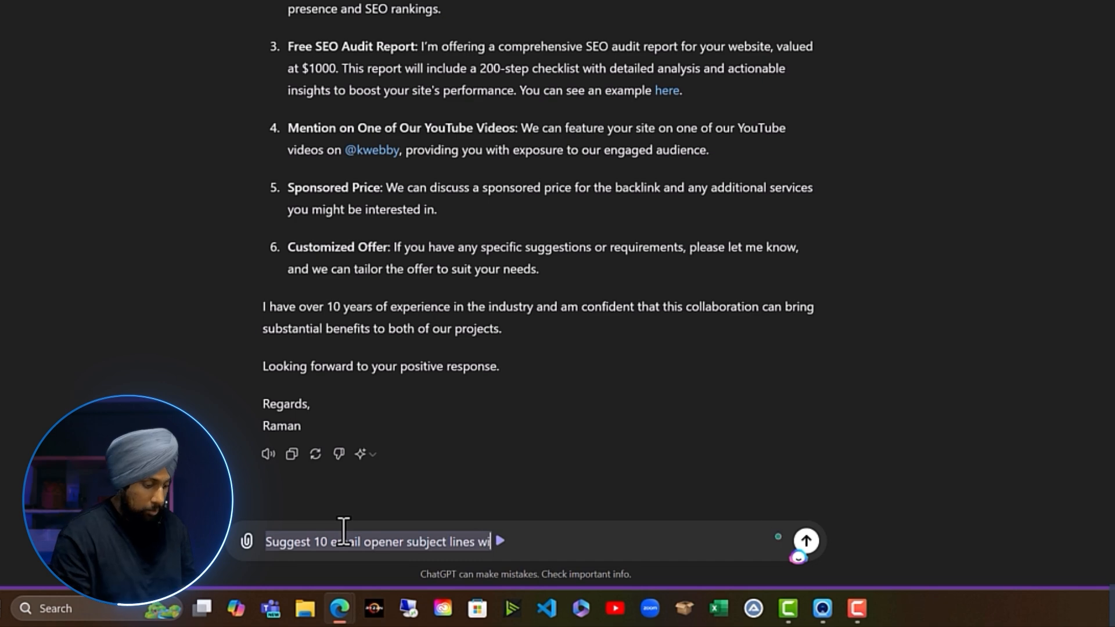
{"action": "type", "text": "th \"don't skip\" added in t"}
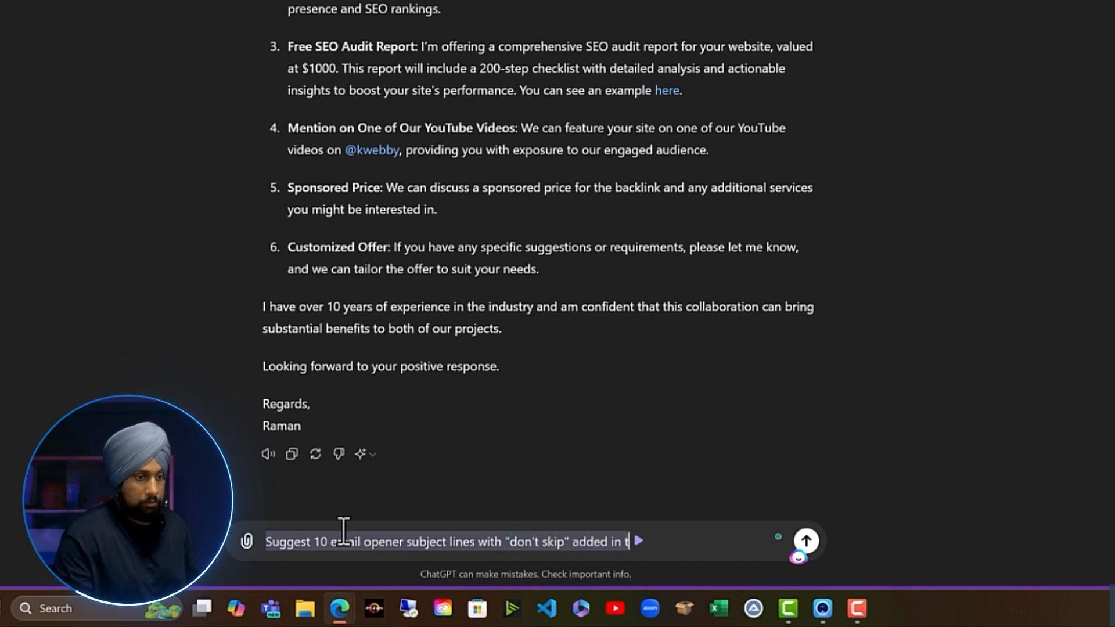
{"action": "type", "text": "he headline itself."}
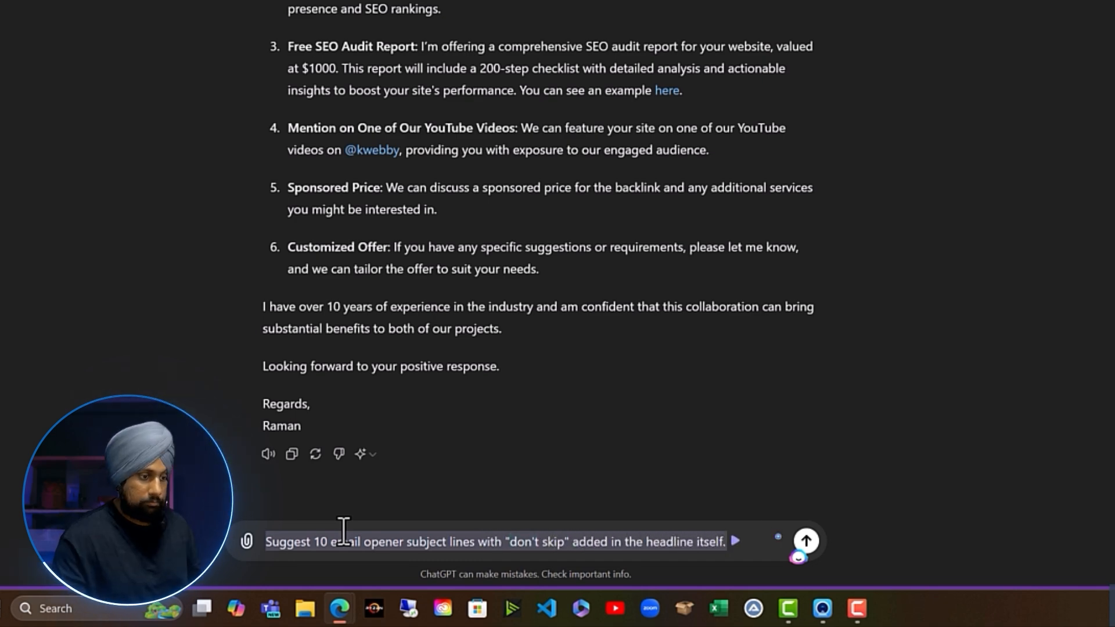
{"action": "mouse_move", "coordinate": [332, 595]}
{"action": "key", "text": "Return"}
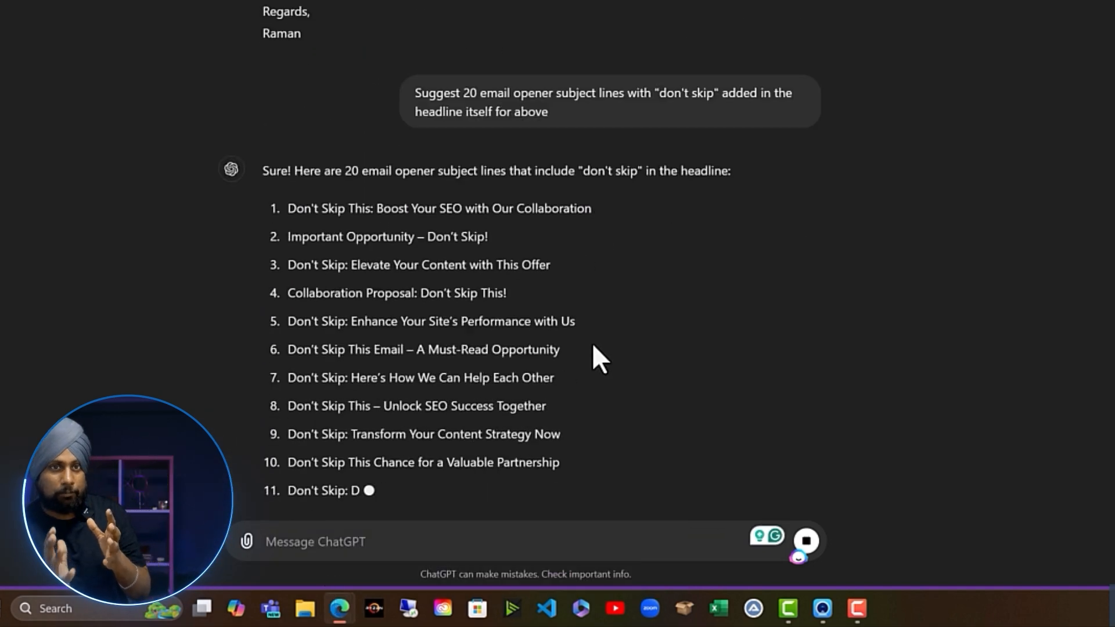
Edit the prompt to add emojis, power words, scroll-stopping words and 'collaboration proposal', then resubmit.
{"action": "scroll", "coordinate": [470, 55], "scroll_direction": "up", "scroll_amount": 5}
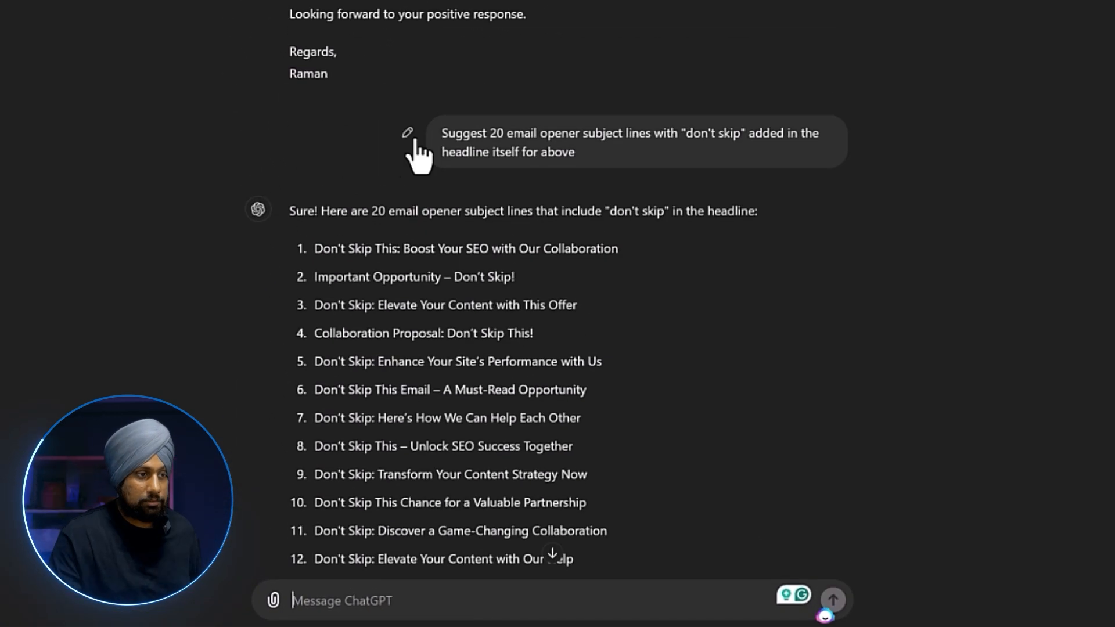
{"action": "left_click", "coordinate": [408, 135]}
{"action": "type", "text": ". add emojis"}
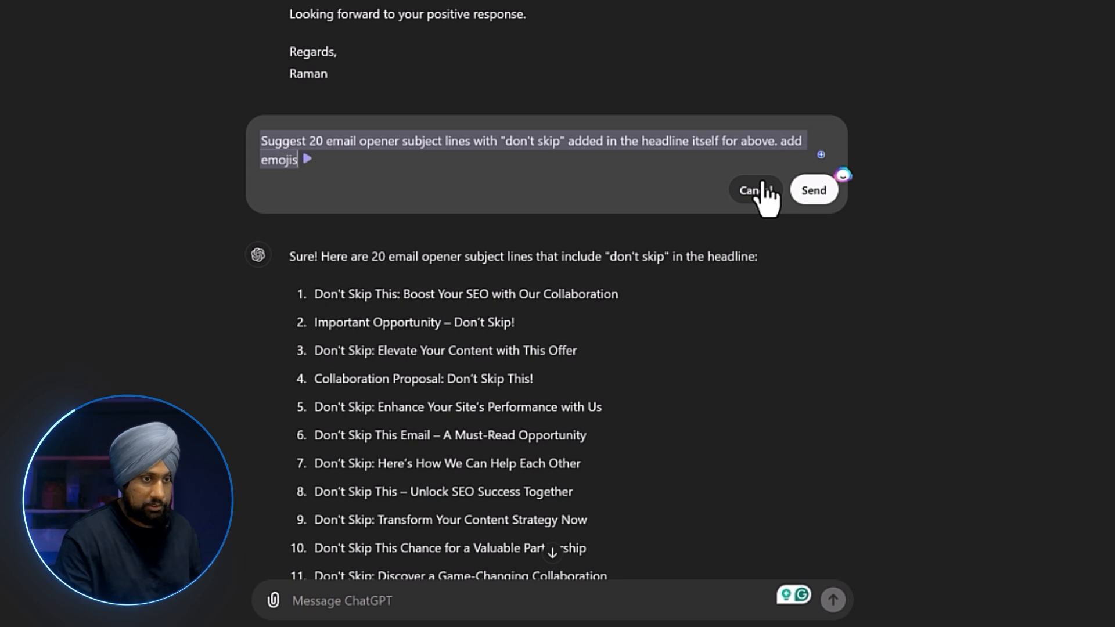
{"action": "type", "text": ", add power words, add scroll stoppi"}
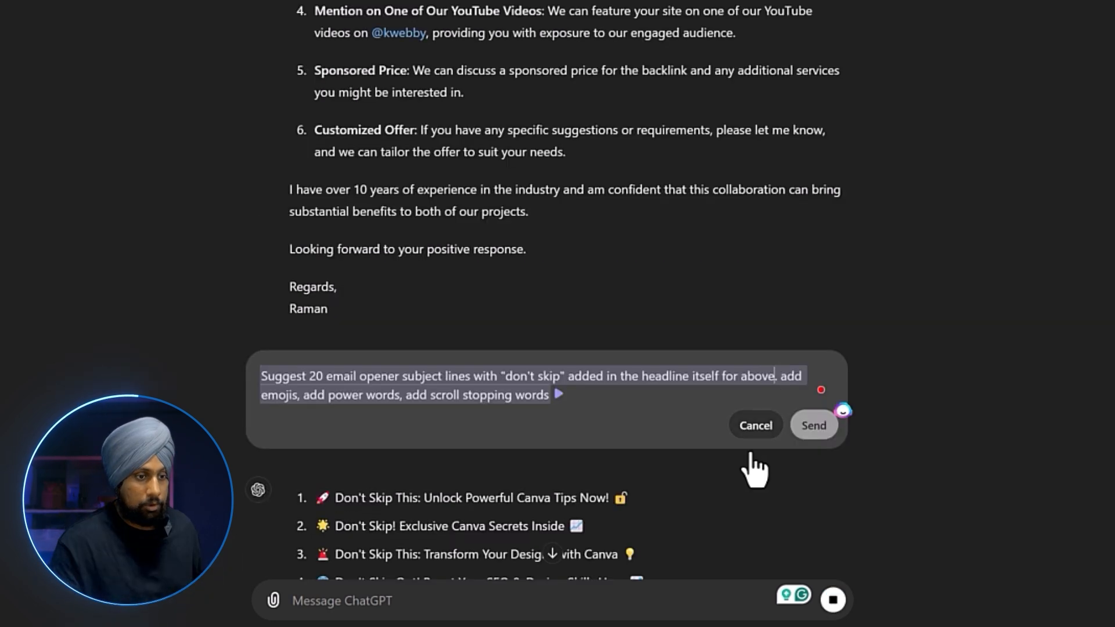
{"action": "type", "text": "collaboration proposal"}
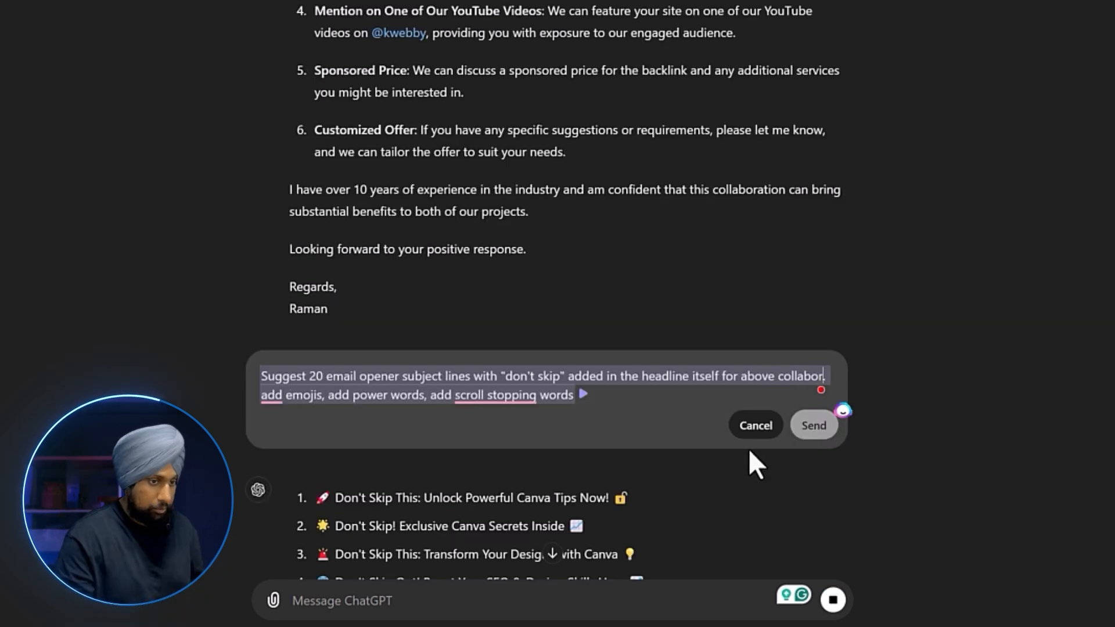
{"action": "left_click", "coordinate": [814, 425]}
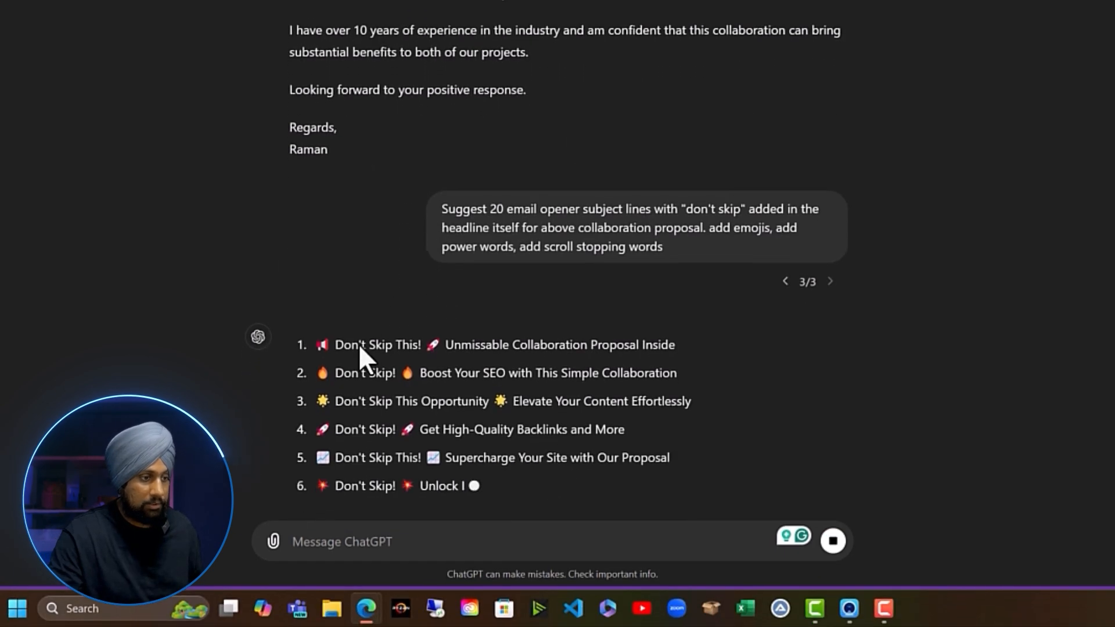
Scroll through the reply to review the 20 emoji-decorated "Don't Skip" subject lines.
{"action": "scroll", "coordinate": [506, 351], "scroll_direction": "up", "scroll_amount": 1}
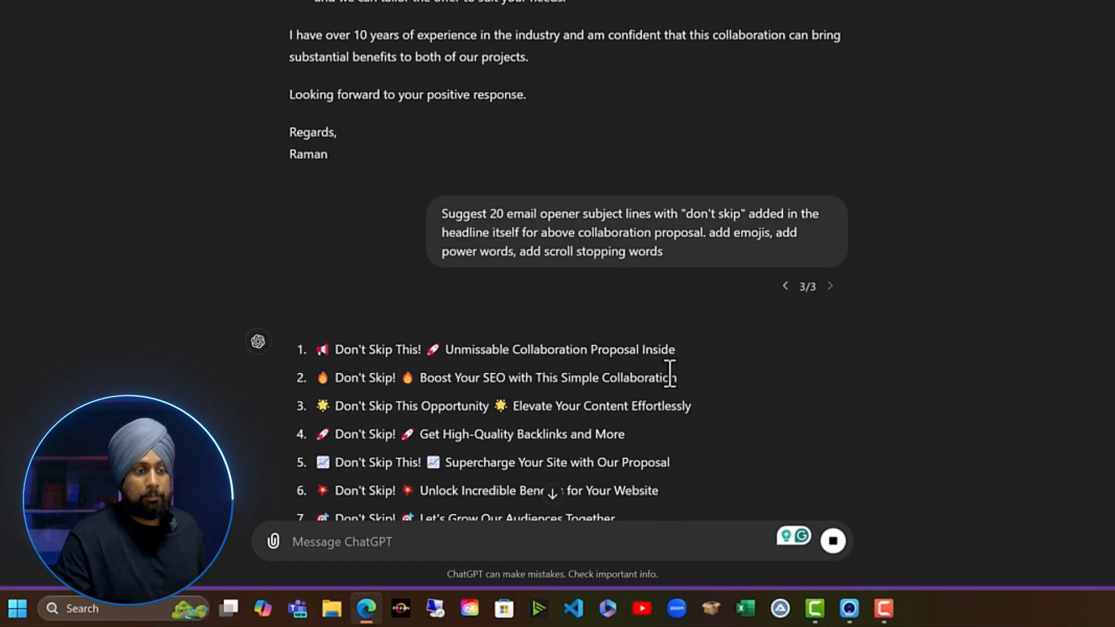
{"action": "scroll", "coordinate": [464, 304], "scroll_direction": "down", "scroll_amount": 5}
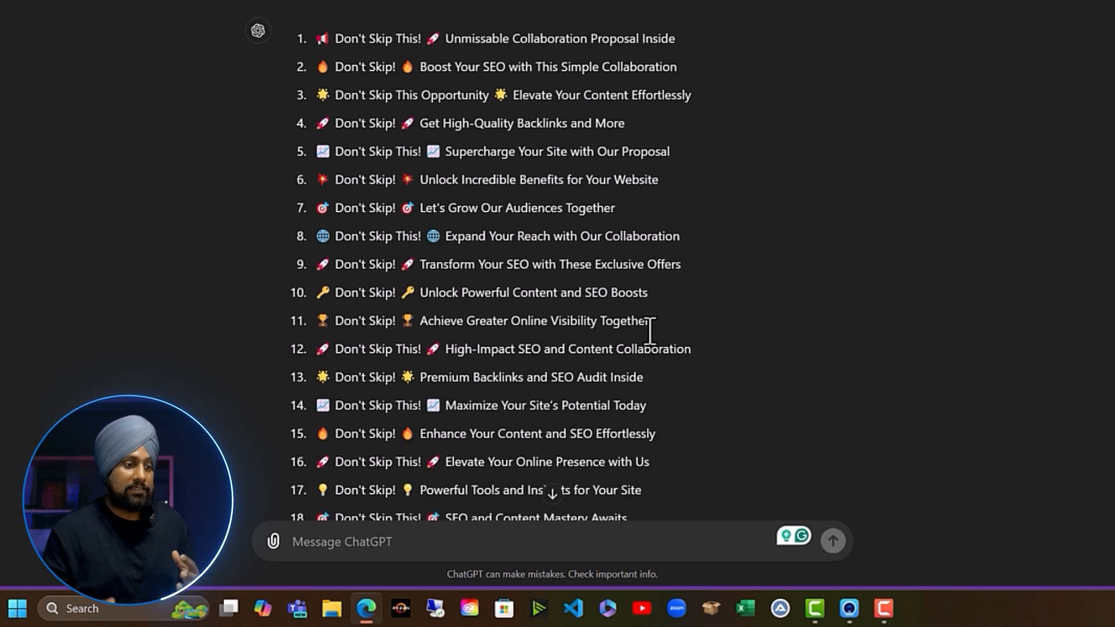
{"action": "scroll", "coordinate": [641, 337], "scroll_direction": "down", "scroll_amount": 3}
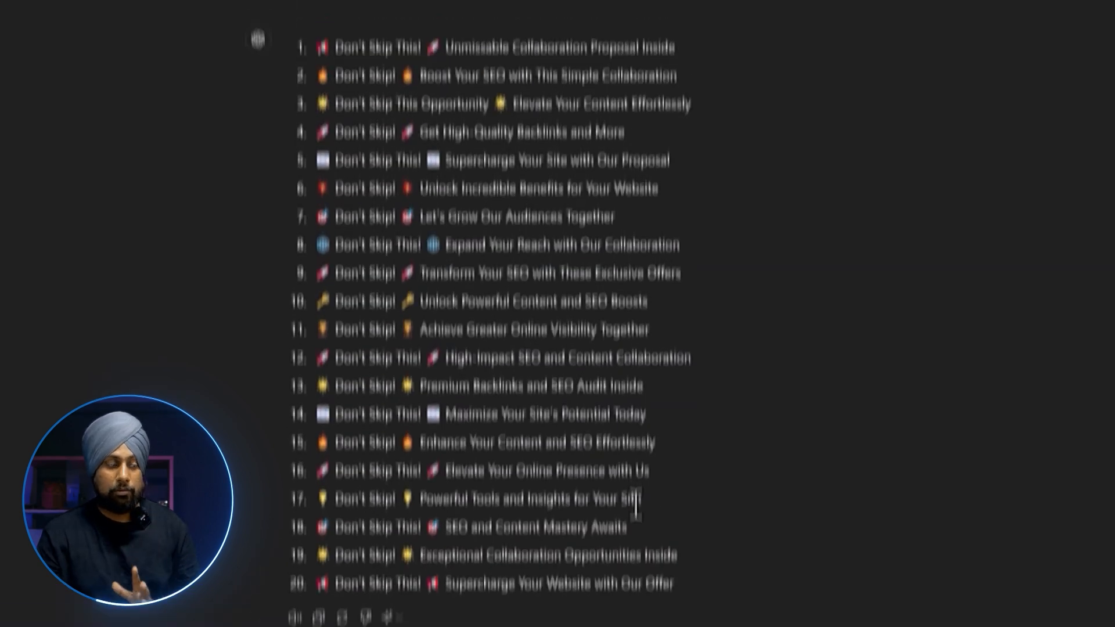
{"action": "scroll", "coordinate": [439, 87], "scroll_direction": "up", "scroll_amount": 3}
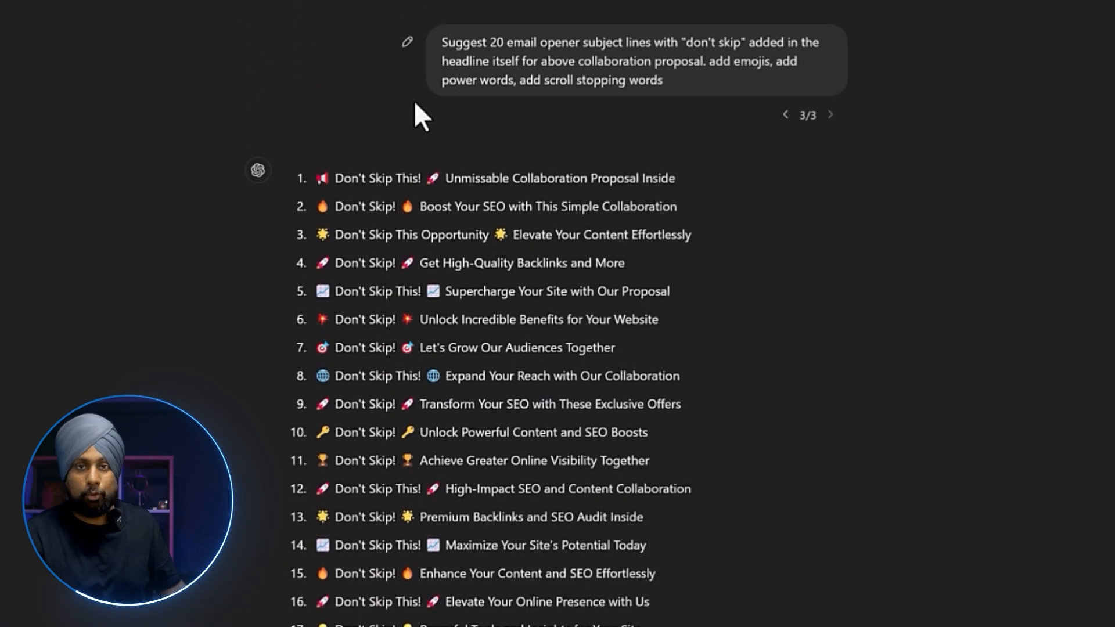
{"action": "scroll", "coordinate": [414, 107], "scroll_direction": "up", "scroll_amount": 5}
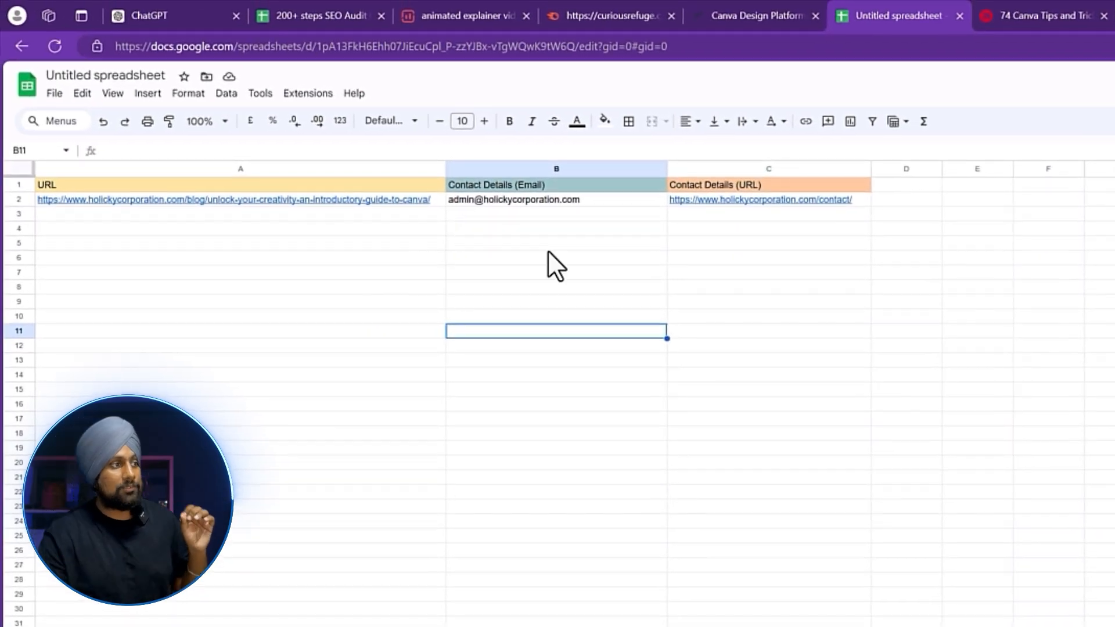
Check the contact e-mail in B2, then title the spreadsheet 'Outreach - Canva'.
{"action": "left_click", "coordinate": [608, 197]}
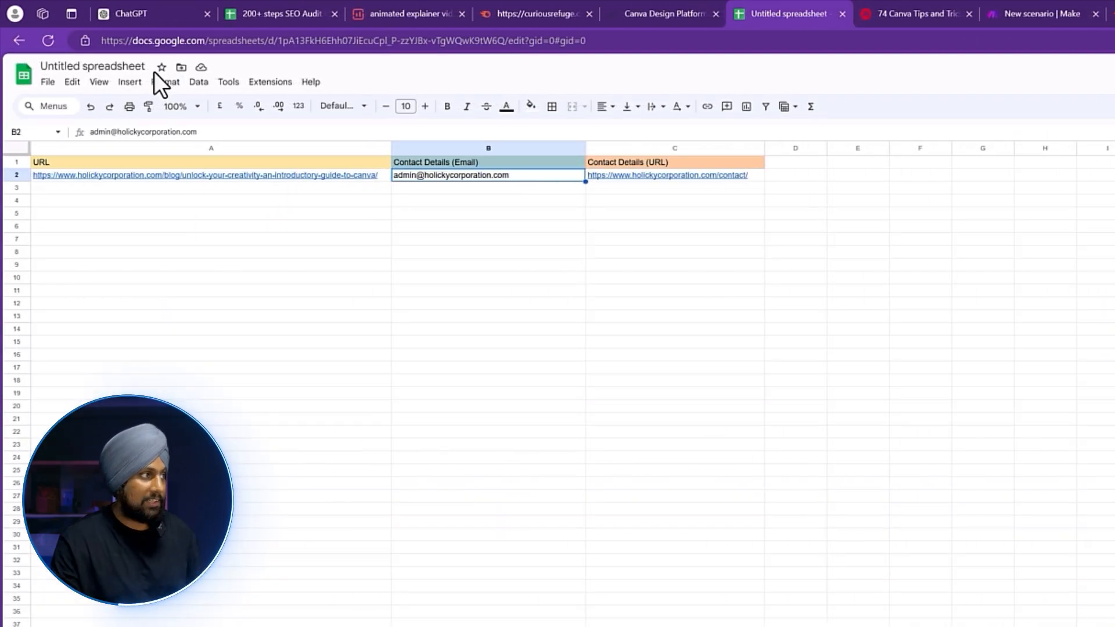
{"action": "left_click", "coordinate": [135, 66]}
{"action": "type", "text": "Outreach -"}
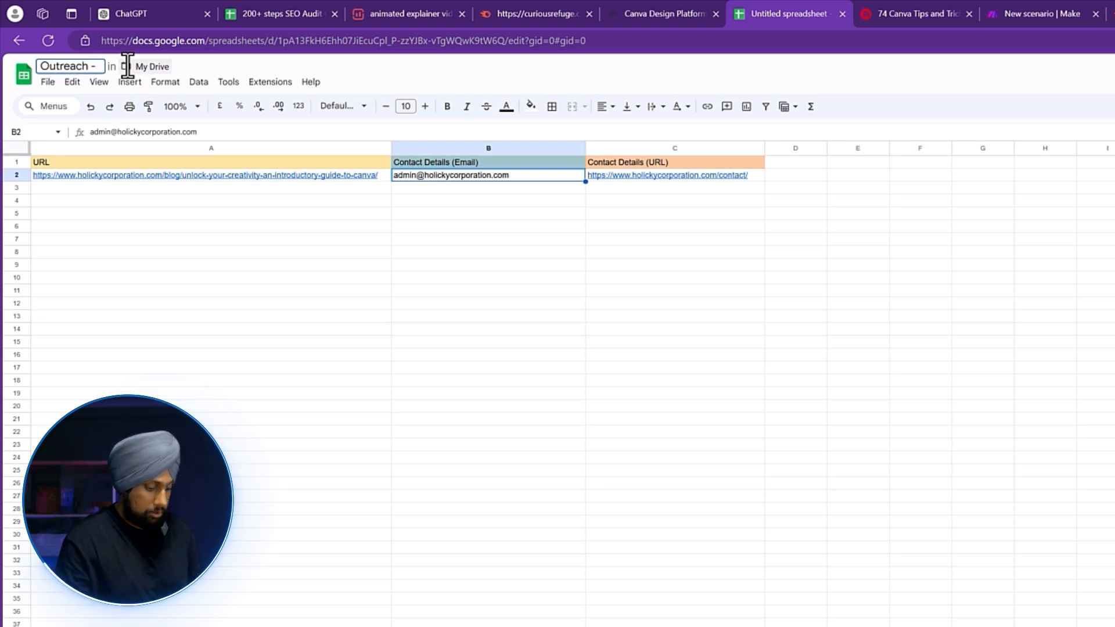
{"action": "type", "text": " Canva"}
{"action": "key", "text": "Return"}
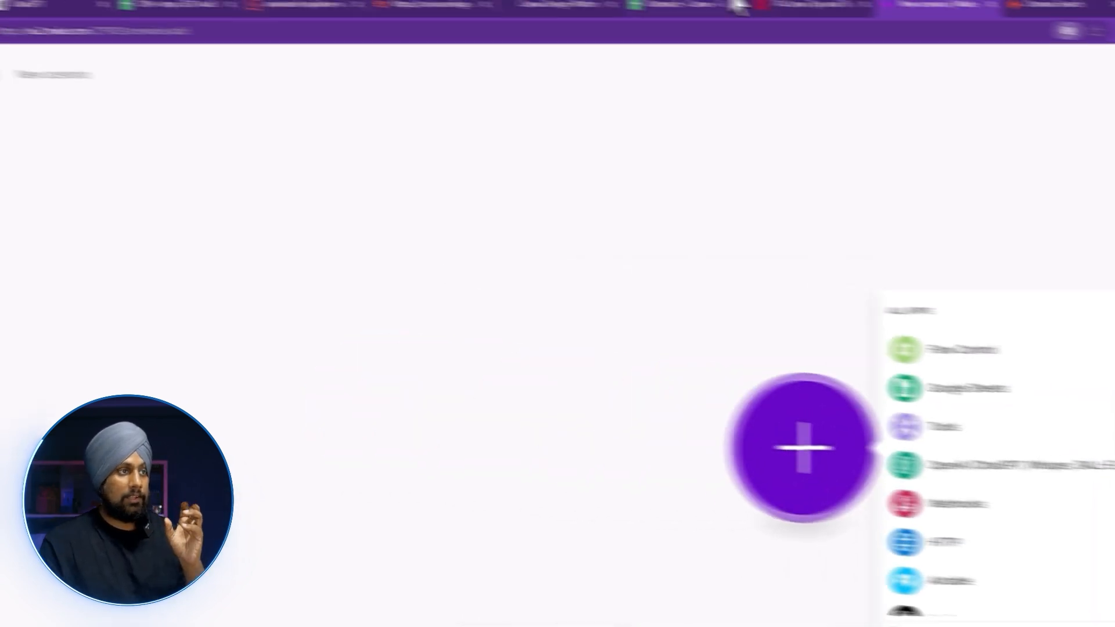
Add a Google Sheets Watch New Rows trigger to the Make scenario.
{"action": "left_click", "coordinate": [788, 5]}
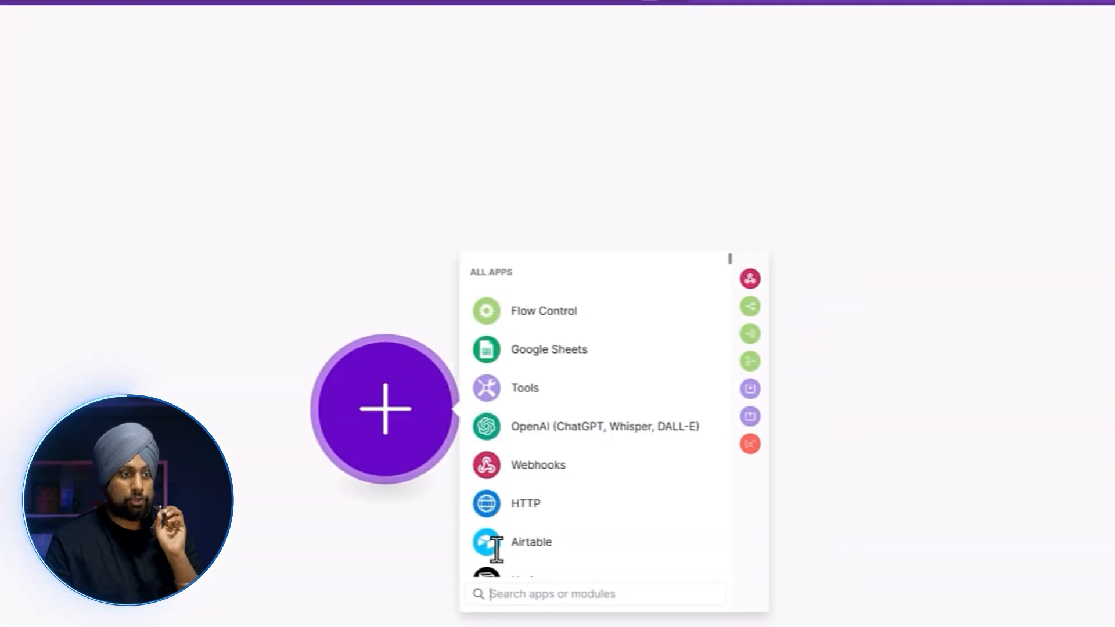
{"action": "scroll", "coordinate": [587, 522], "scroll_direction": "down", "scroll_amount": 3}
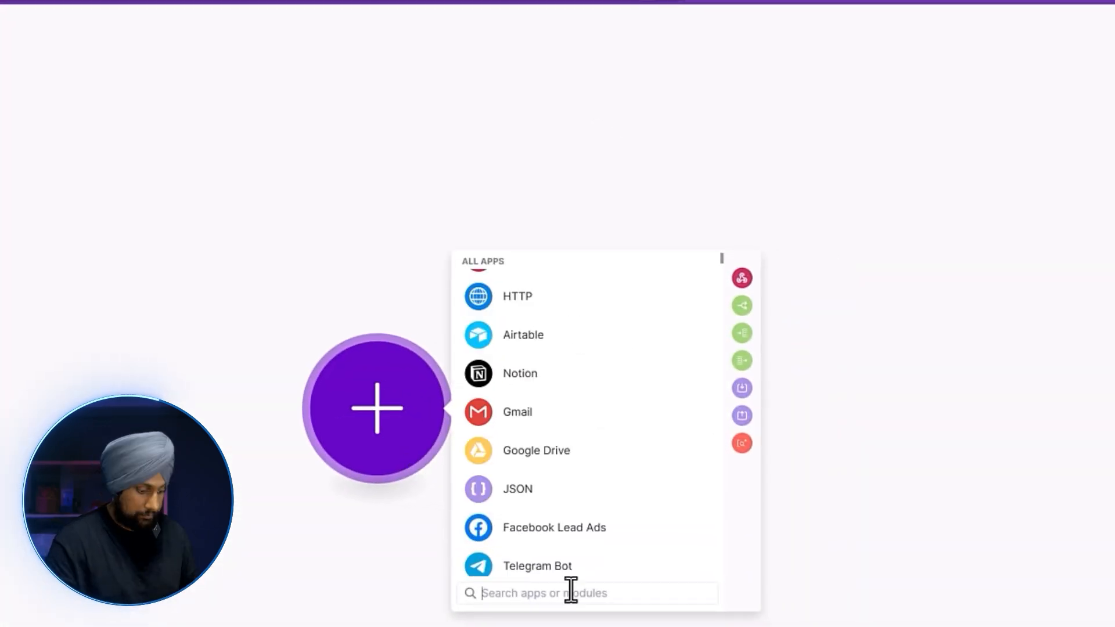
{"action": "left_click", "coordinate": [570, 591]}
{"action": "type", "text": "sheets"}
{"action": "left_click", "coordinate": [560, 276]}
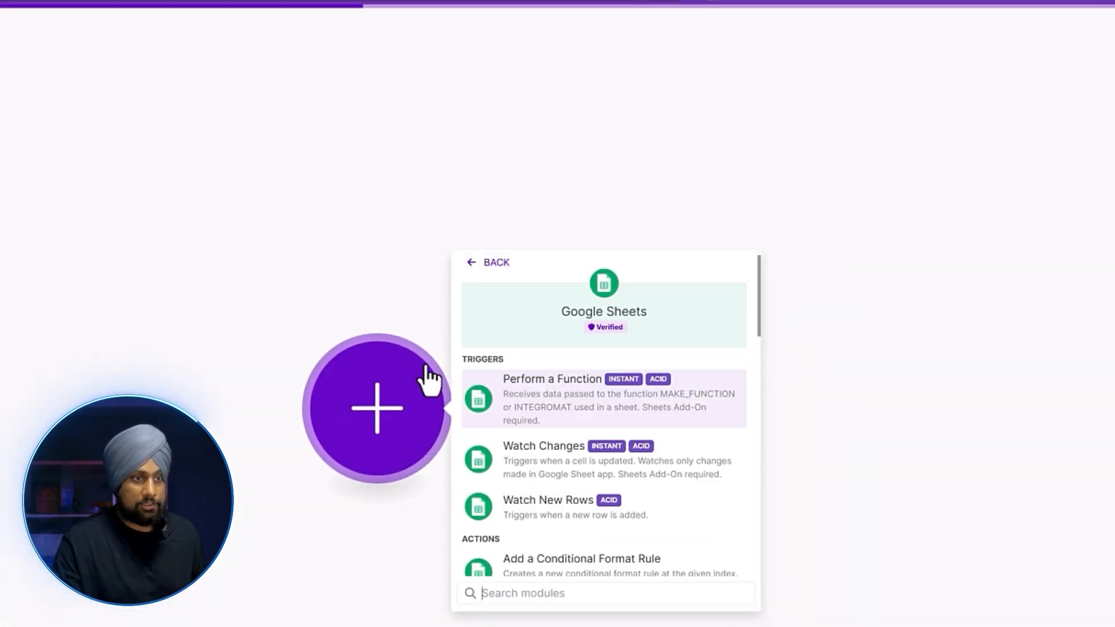
{"action": "left_click", "coordinate": [633, 447]}
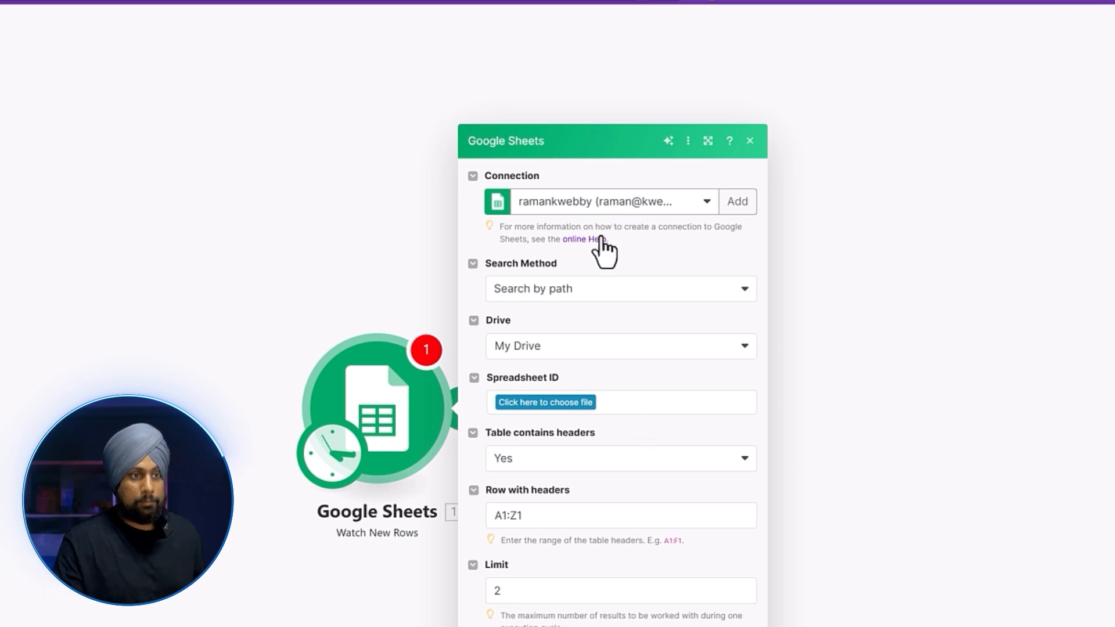
Use Search by path, the existing Google connection and My Drive, and pick Outreach - Canva.
{"action": "left_click", "coordinate": [589, 308]}
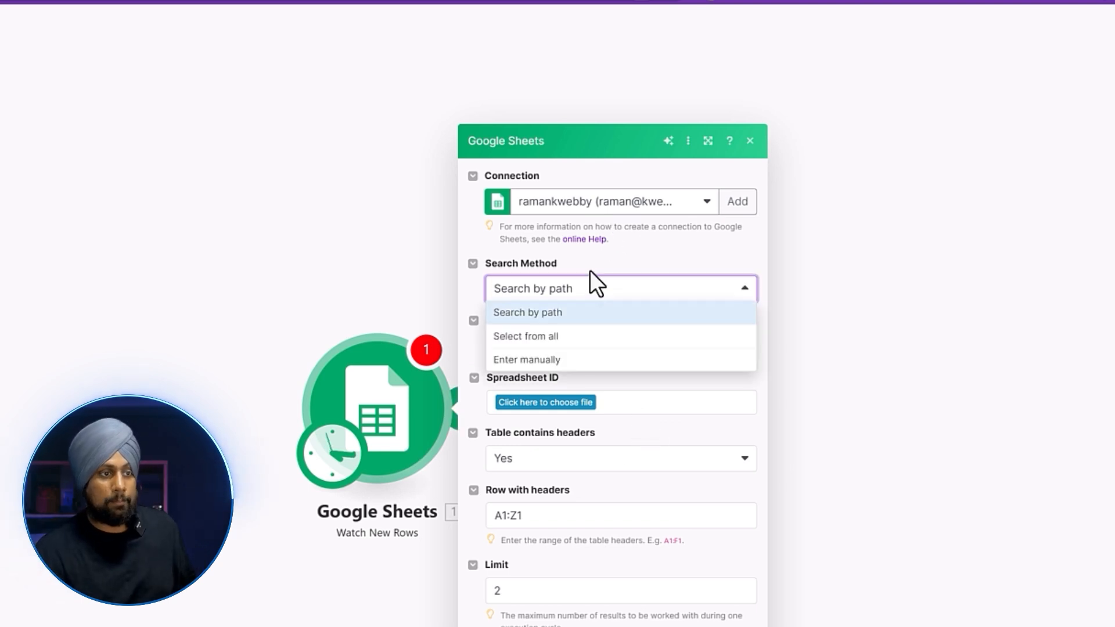
{"action": "left_click", "coordinate": [608, 257]}
{"action": "left_click", "coordinate": [662, 202]}
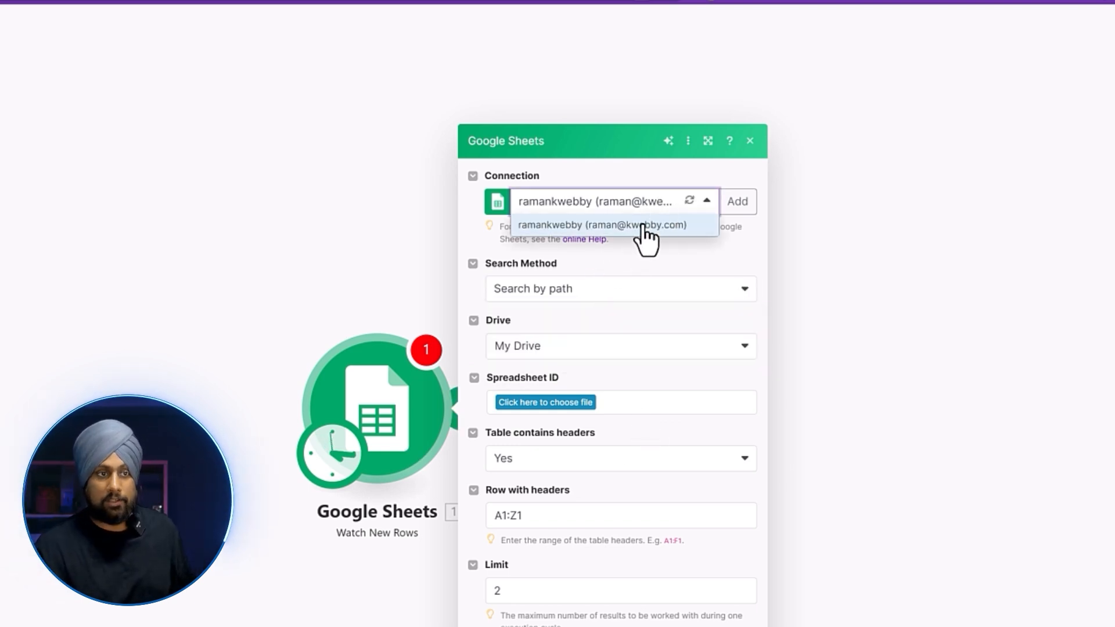
{"action": "left_click", "coordinate": [664, 272]}
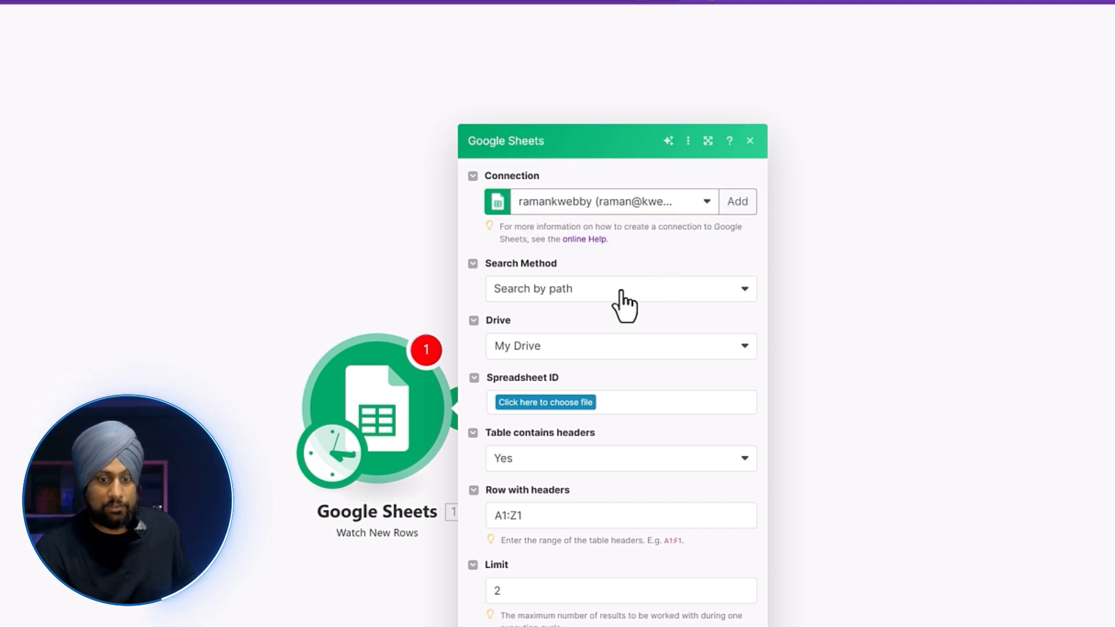
{"action": "left_click", "coordinate": [551, 345]}
{"action": "left_click", "coordinate": [577, 291]}
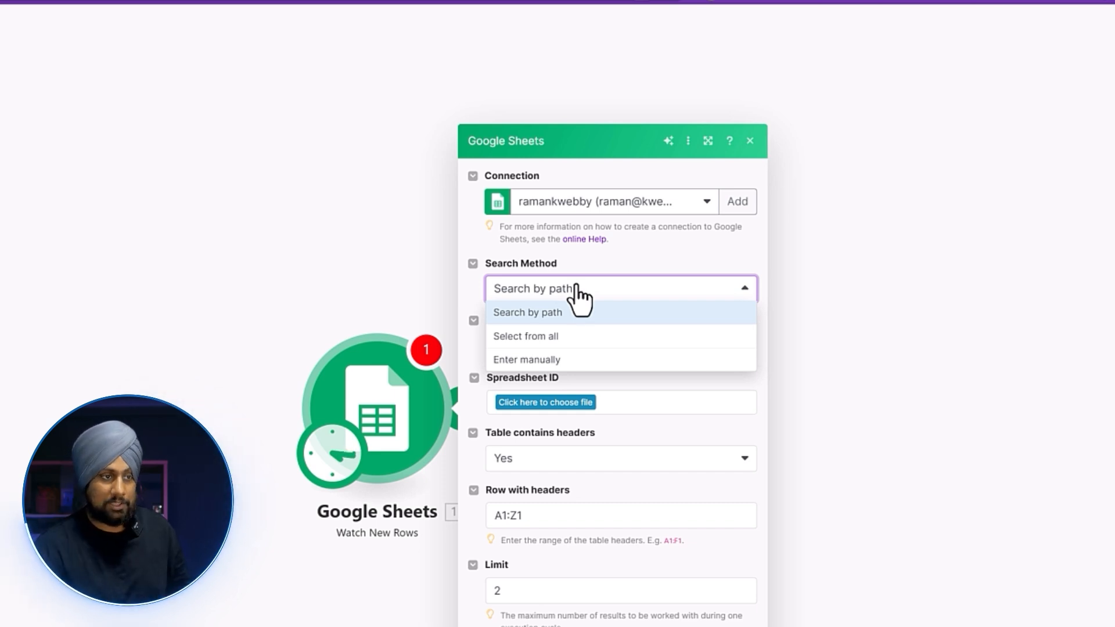
{"action": "left_click", "coordinate": [479, 293]}
{"action": "left_click", "coordinate": [579, 347]}
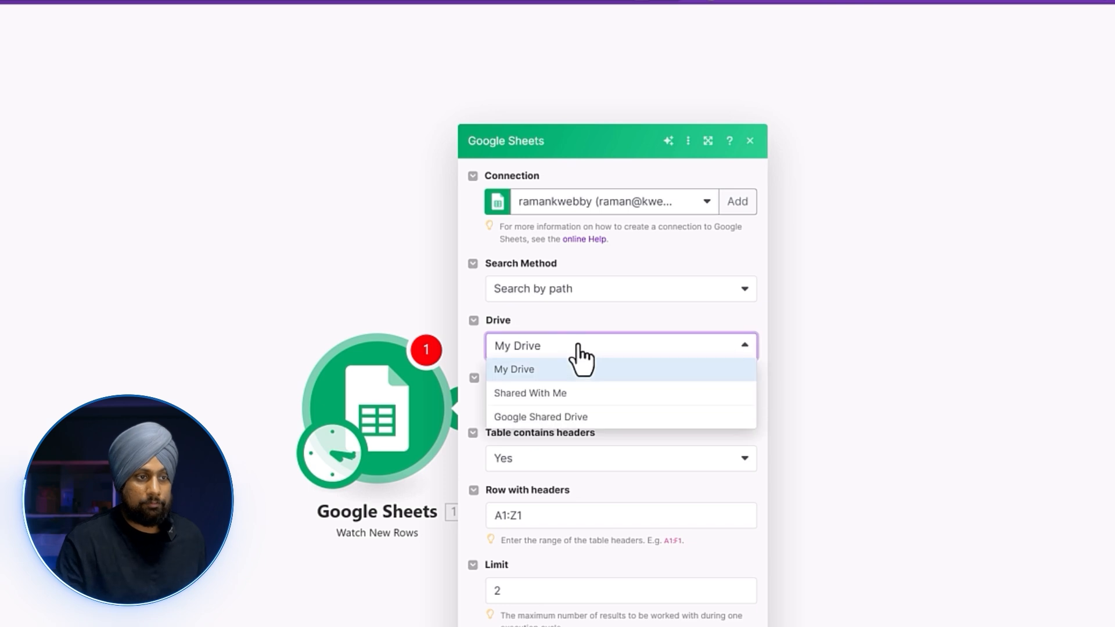
{"action": "left_click", "coordinate": [596, 339]}
{"action": "left_click", "coordinate": [563, 403]}
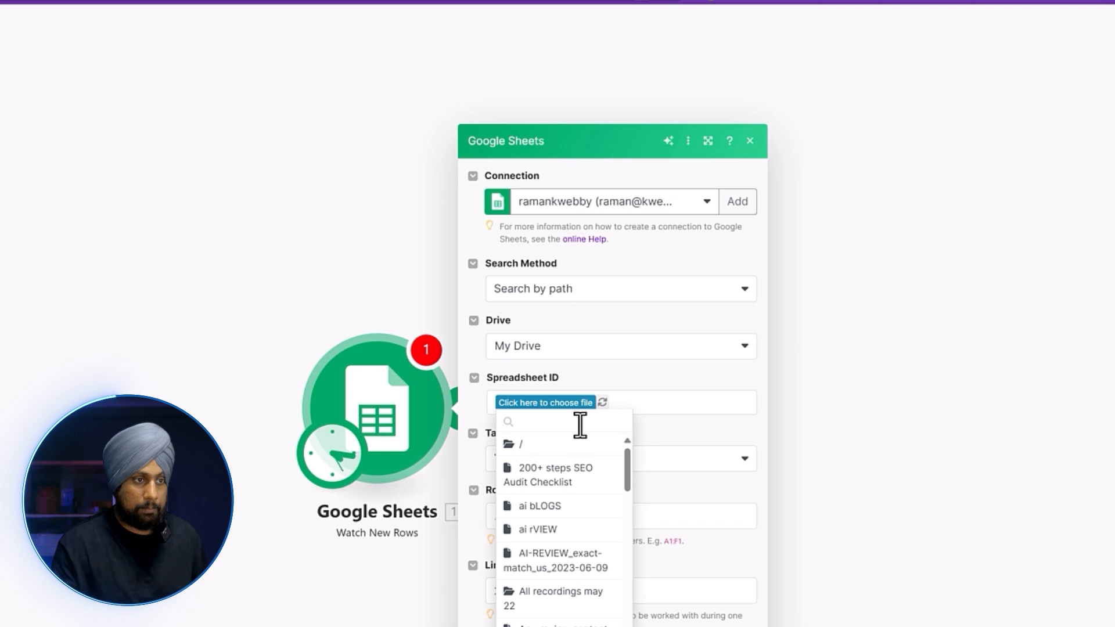
{"action": "type", "text": "outrea"}
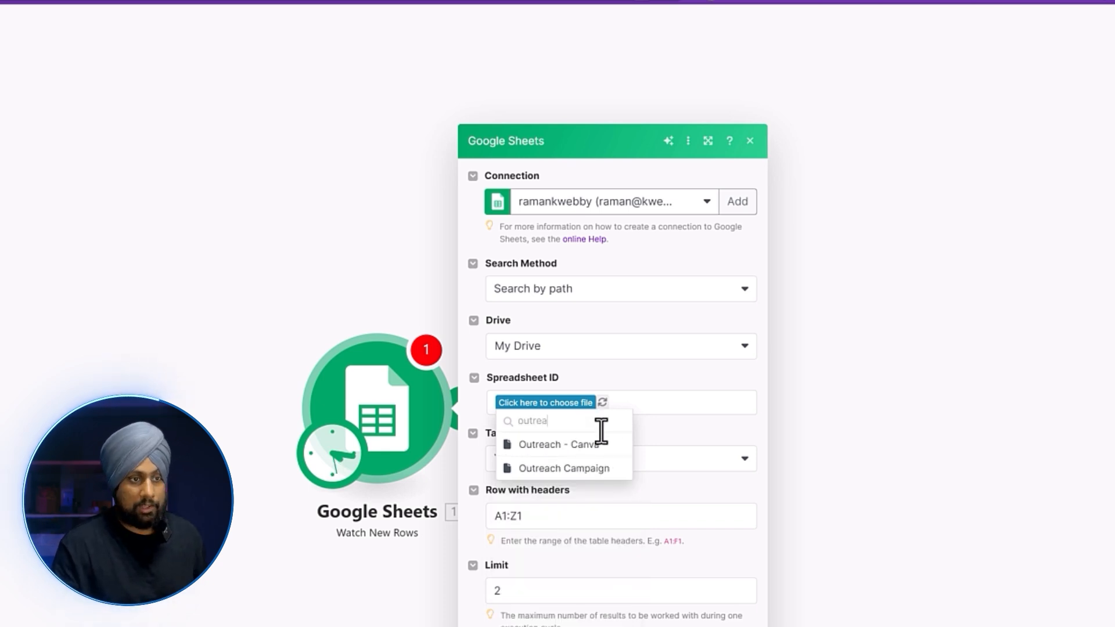
{"action": "left_click", "coordinate": [543, 444]}
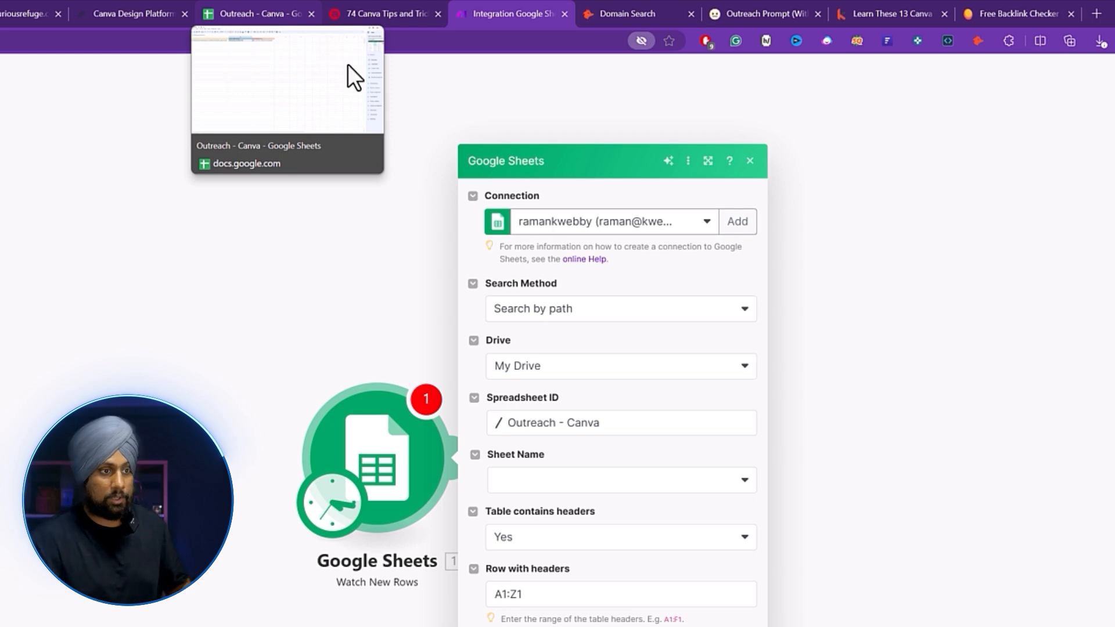
Set the trigger to watch Sheet1, save it, and add a second module after it.
{"action": "left_click", "coordinate": [587, 485]}
{"action": "left_click", "coordinate": [588, 507]}
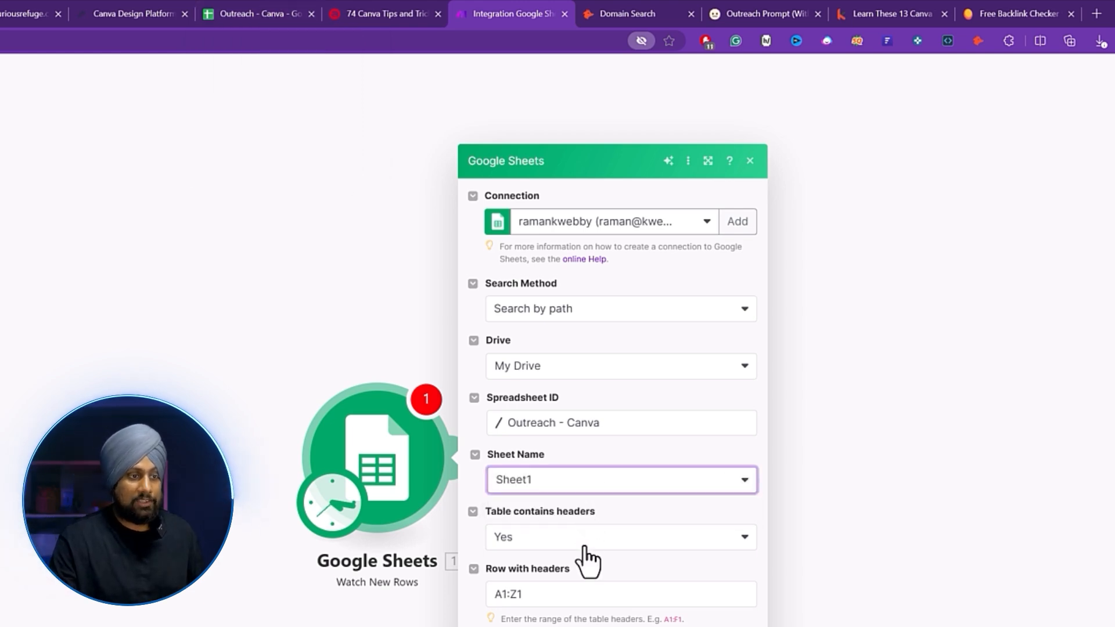
{"action": "left_click", "coordinate": [232, 13]}
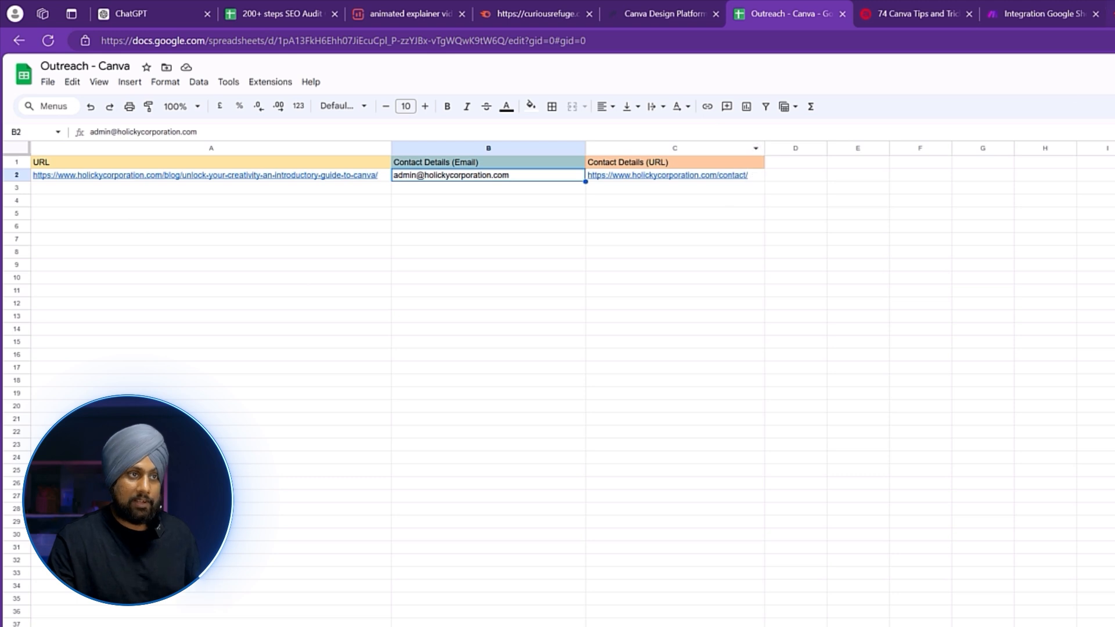
{"action": "left_click", "coordinate": [1053, 8]}
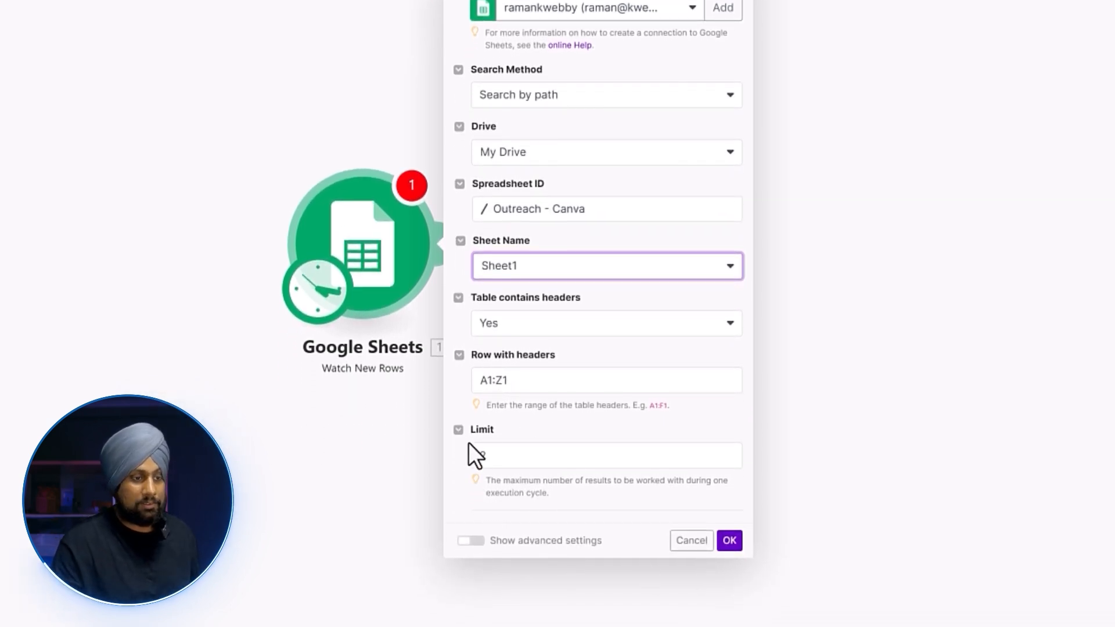
{"action": "left_click", "coordinate": [731, 538]}
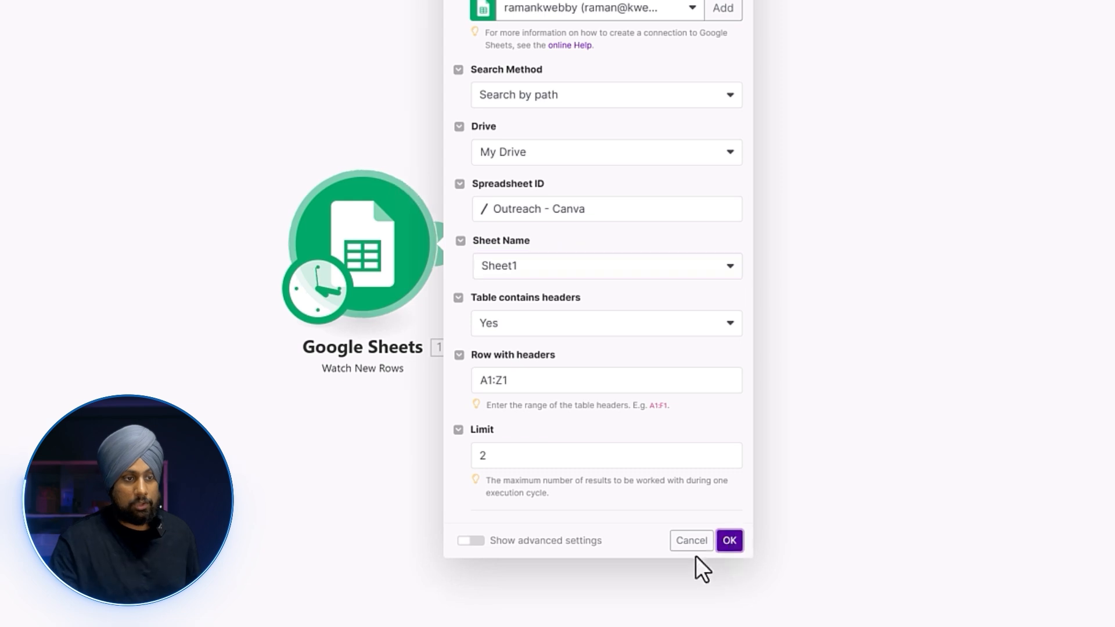
{"action": "left_click", "coordinate": [458, 243]}
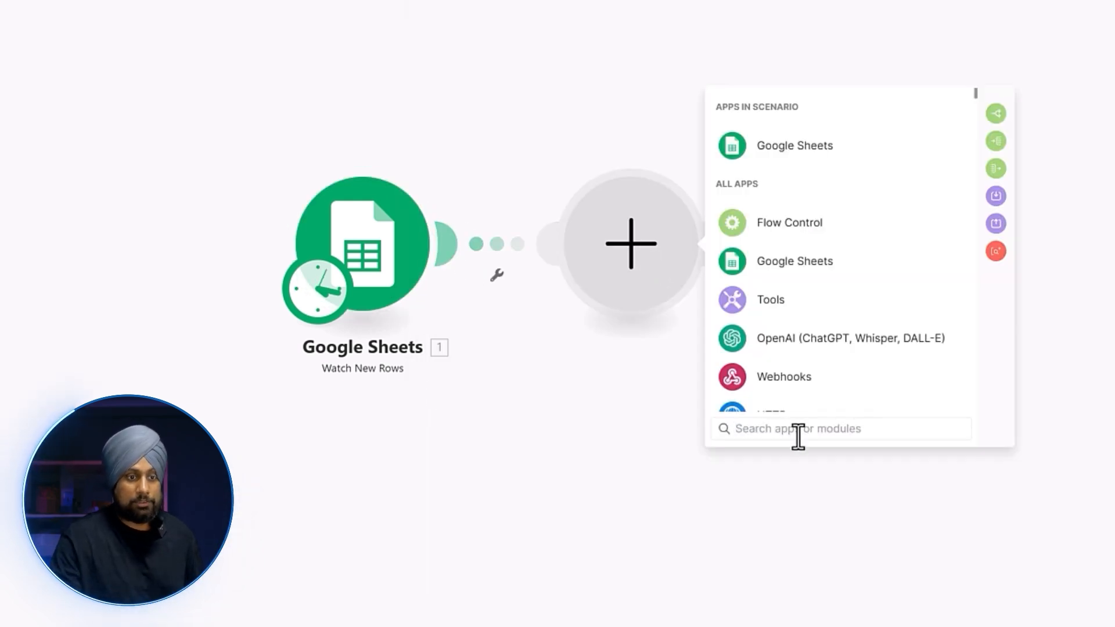
Add an OpenAI Create a Completion module, keeping chat completion as its method.
{"action": "type", "text": "chatg"}
{"action": "left_click", "coordinate": [819, 114]}
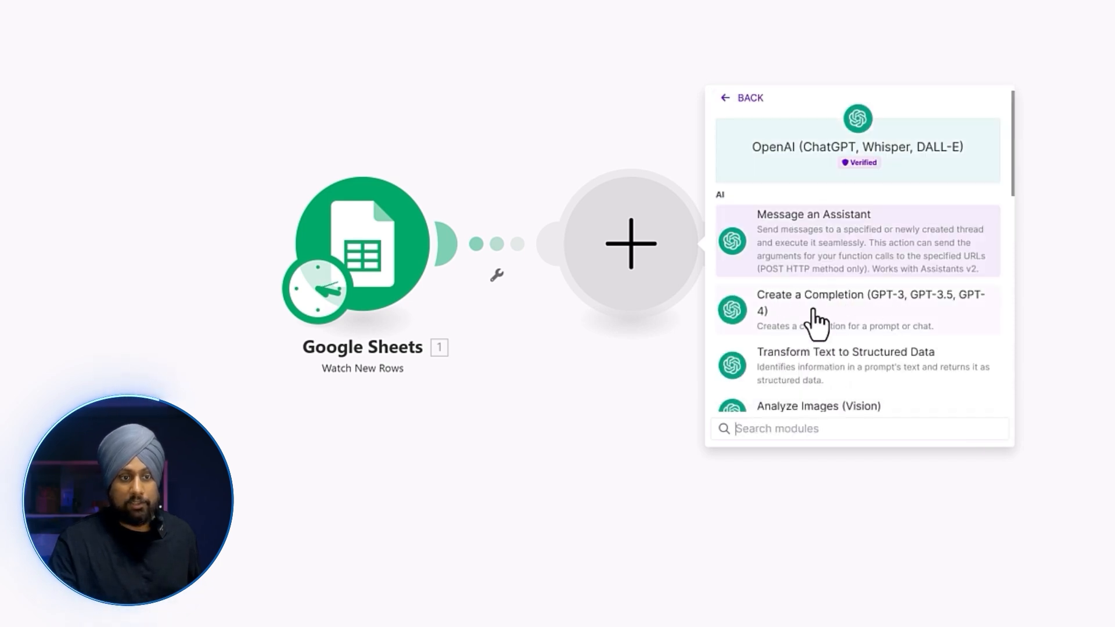
{"action": "left_click", "coordinate": [858, 321]}
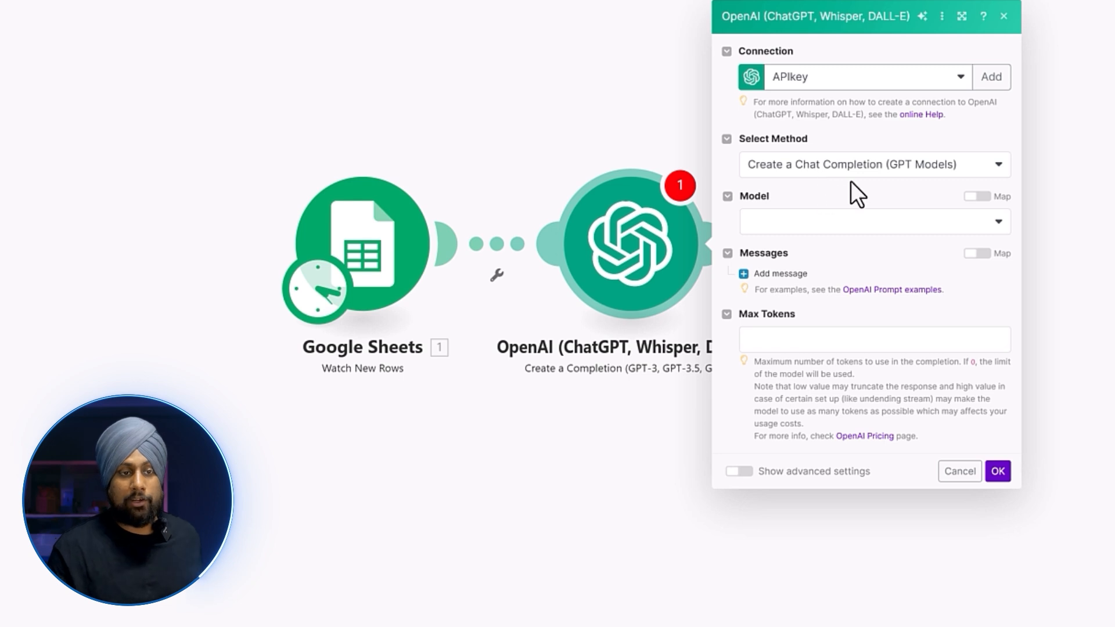
{"action": "left_click", "coordinate": [835, 169]}
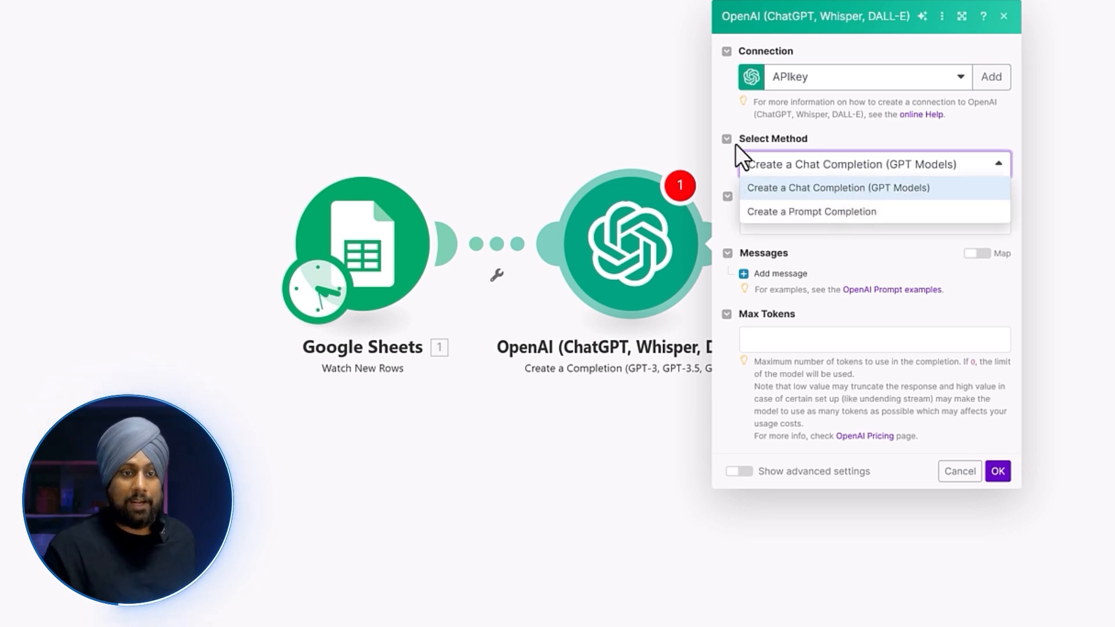
{"action": "left_click", "coordinate": [846, 214]}
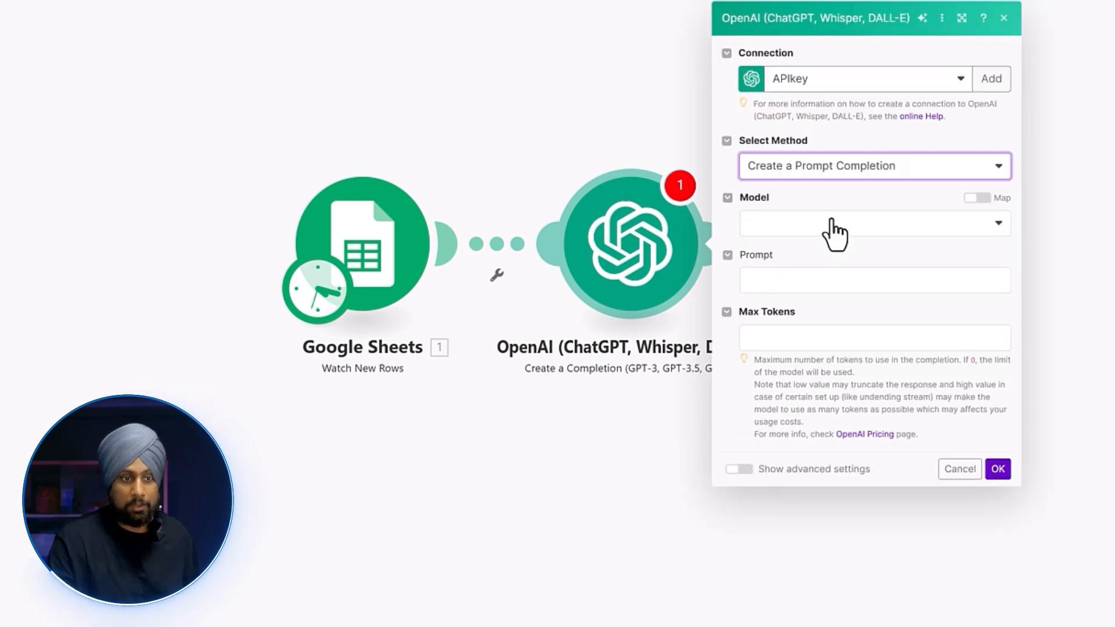
{"action": "left_click", "coordinate": [836, 283]}
{"action": "left_click", "coordinate": [914, 238]}
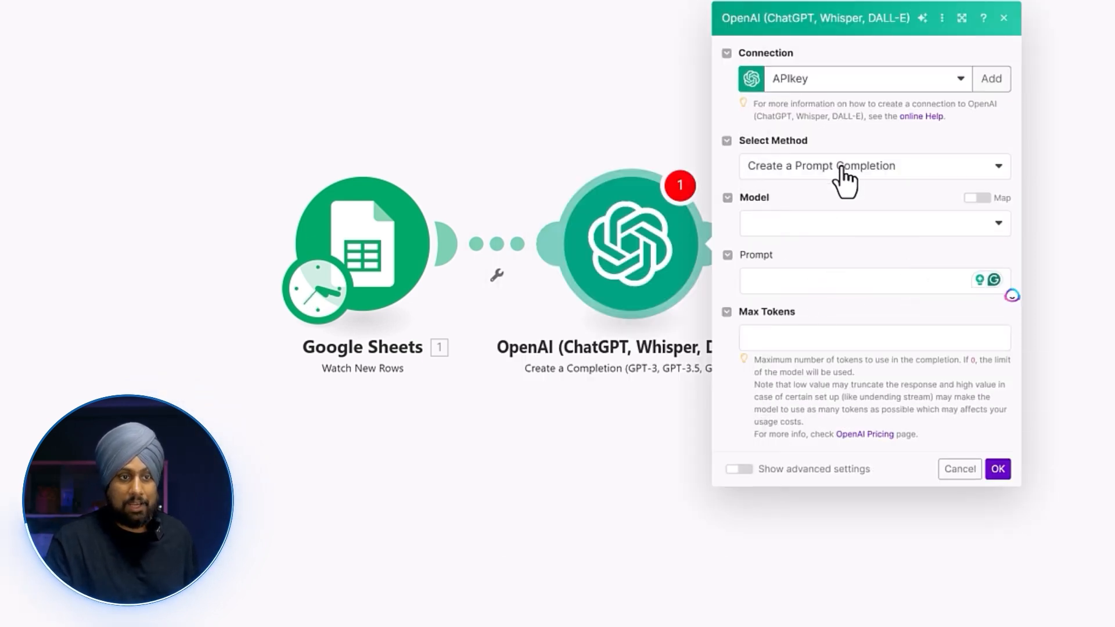
{"action": "left_click", "coordinate": [846, 175]}
{"action": "left_click", "coordinate": [842, 188]}
{"action": "left_click", "coordinate": [749, 169]}
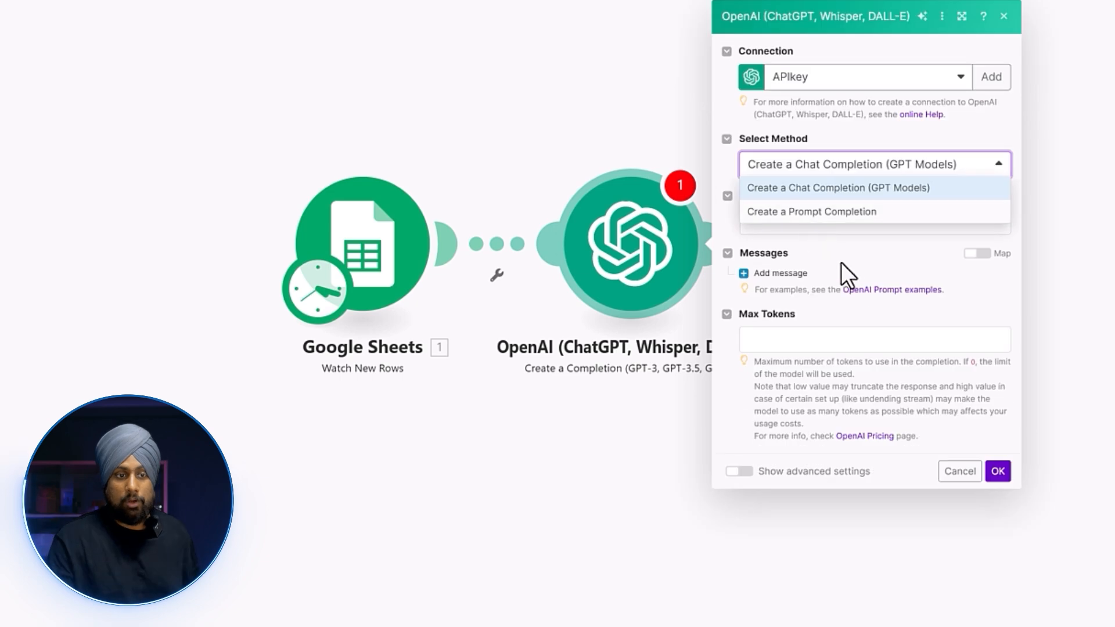
{"action": "left_click", "coordinate": [730, 280]}
Add a User-role message and choose GPT-4o as the model.
{"action": "left_click", "coordinate": [773, 273]}
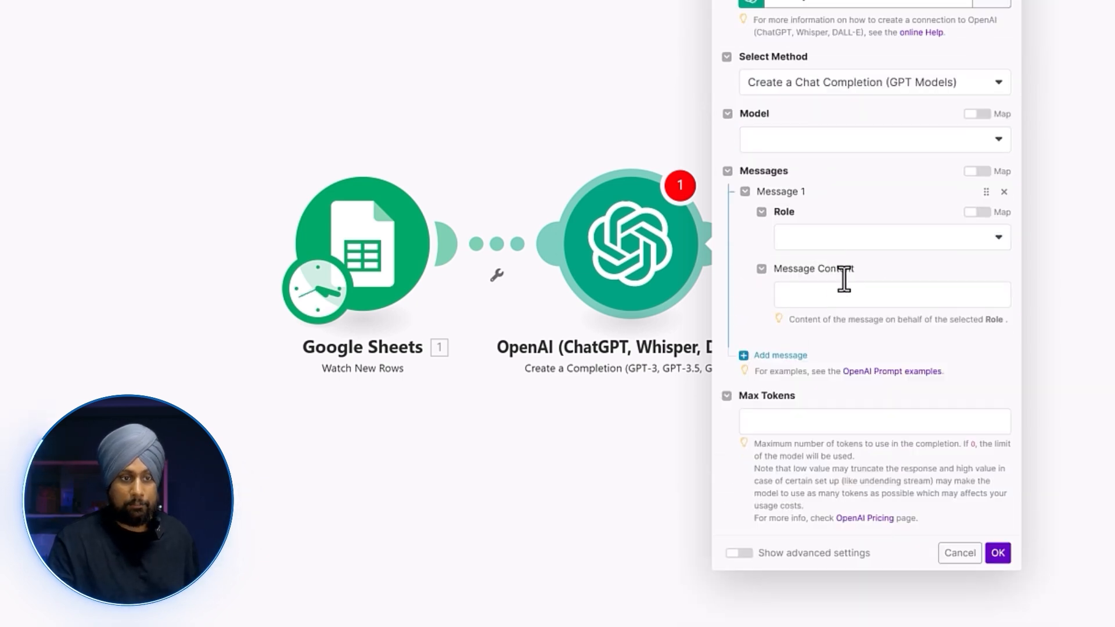
{"action": "left_click", "coordinate": [821, 238]}
{"action": "left_click", "coordinate": [834, 290]}
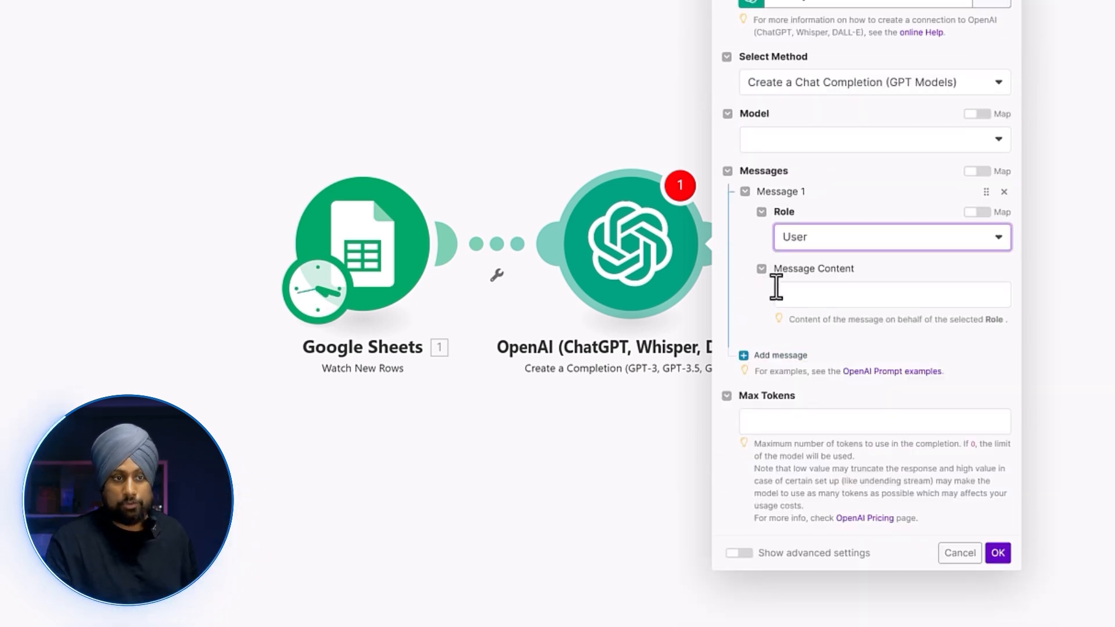
{"action": "left_click", "coordinate": [821, 142]}
{"action": "left_click", "coordinate": [835, 206]}
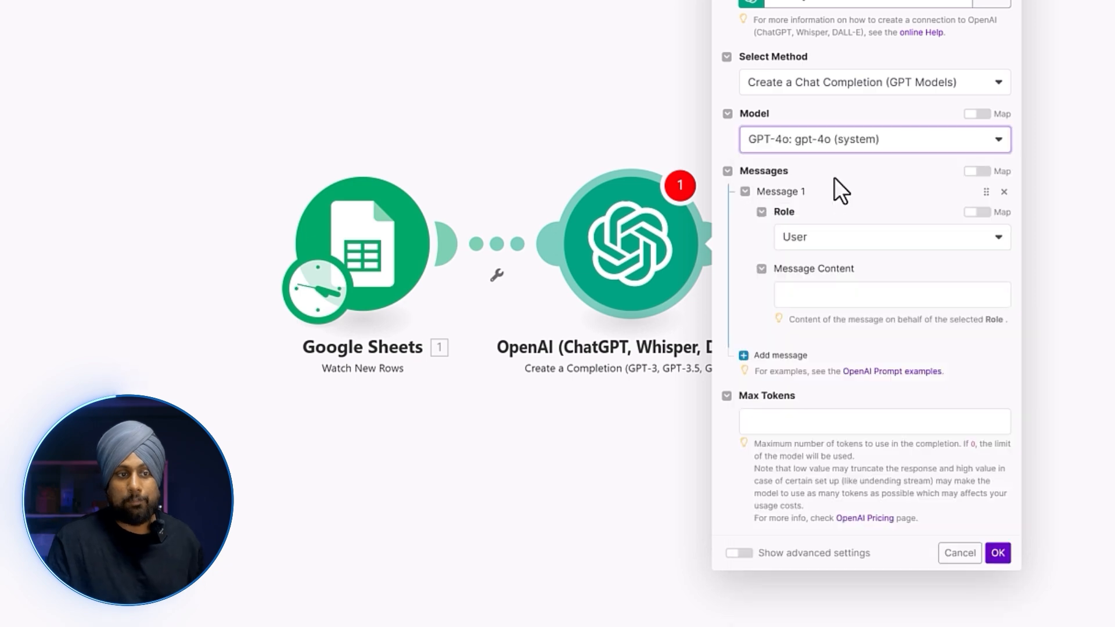
{"action": "left_click", "coordinate": [821, 292]}
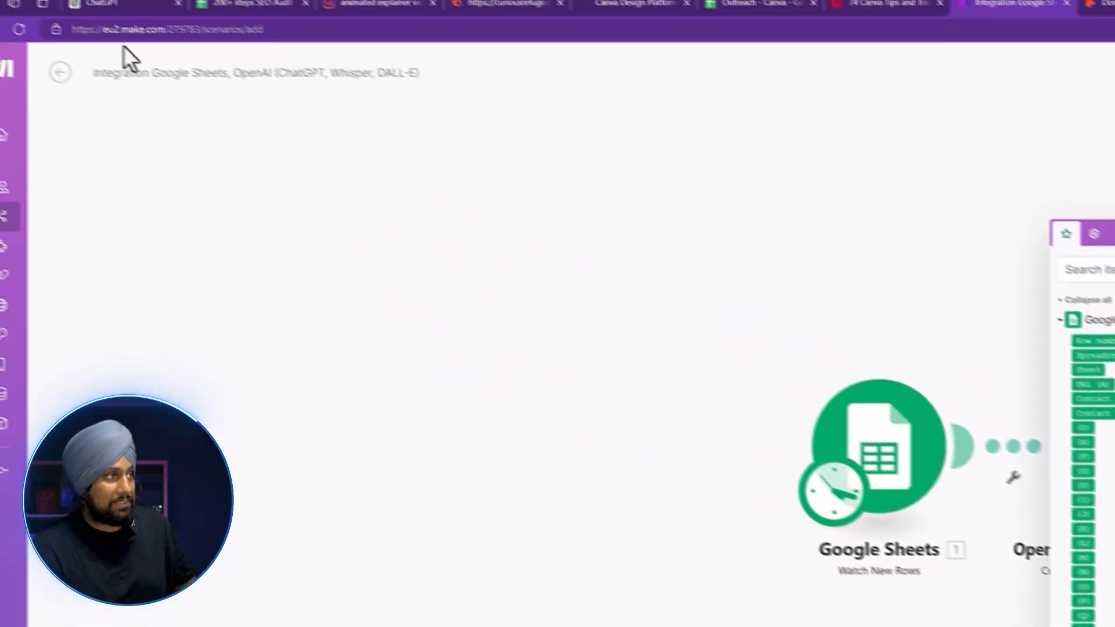
Copy the full outreach prompt from ChatGPT and paste it as the message content.
{"action": "left_click", "coordinate": [154, 3]}
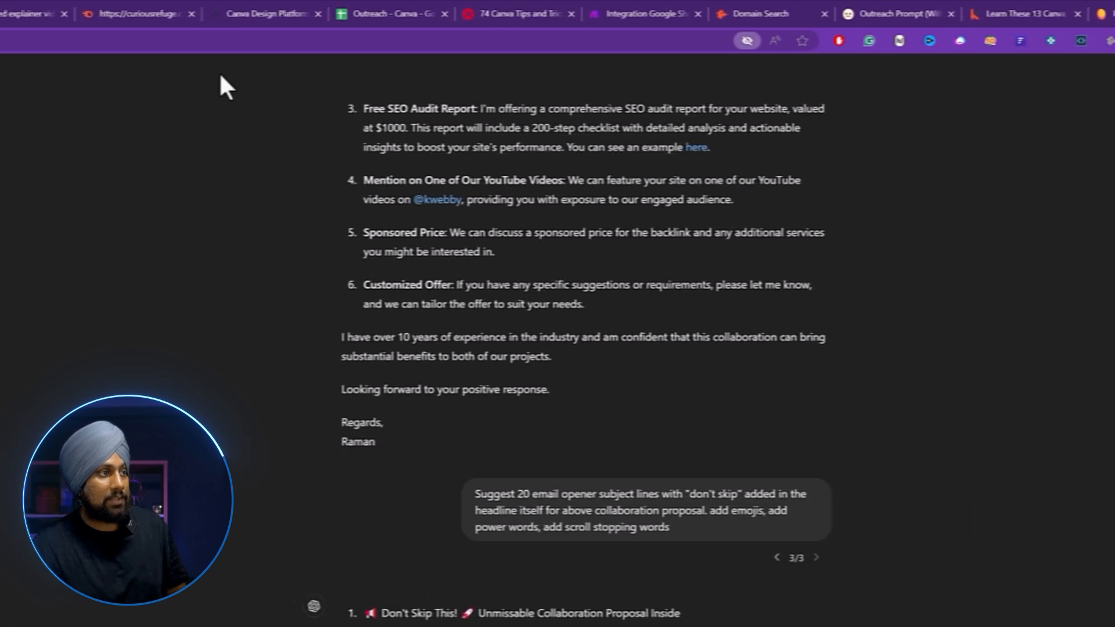
{"action": "scroll", "coordinate": [617, 360], "scroll_direction": "up", "scroll_amount": 20}
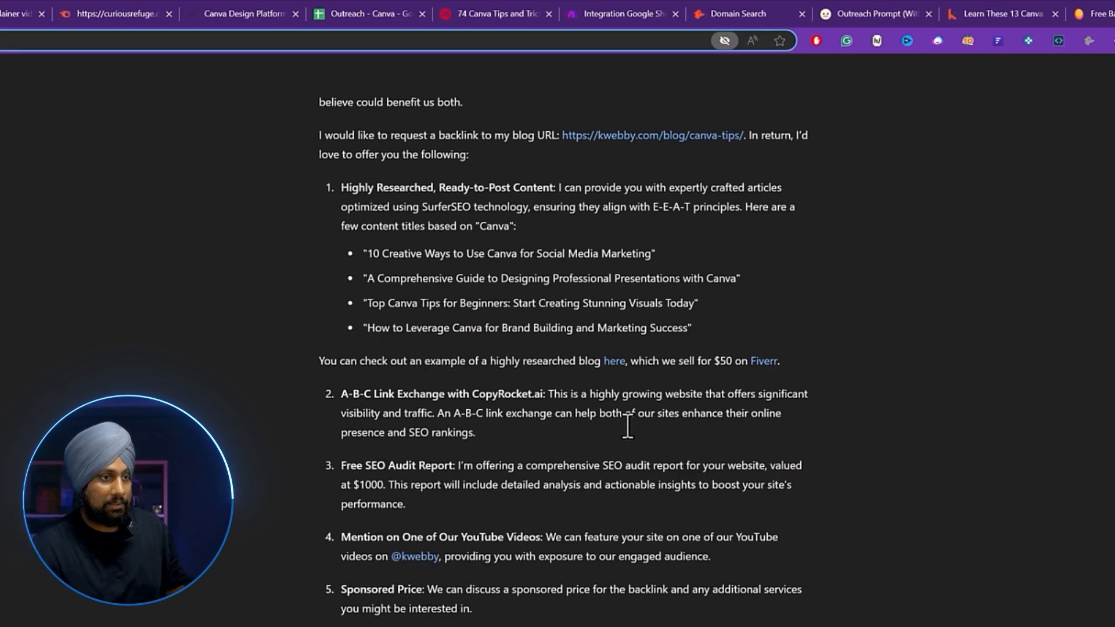
{"action": "scroll", "coordinate": [627, 423], "scroll_direction": "down", "scroll_amount": 10}
{"action": "left_click_drag", "start_coordinate": [452, 163], "coordinate": [400, 160]}
{"action": "left_click", "coordinate": [853, 13]}
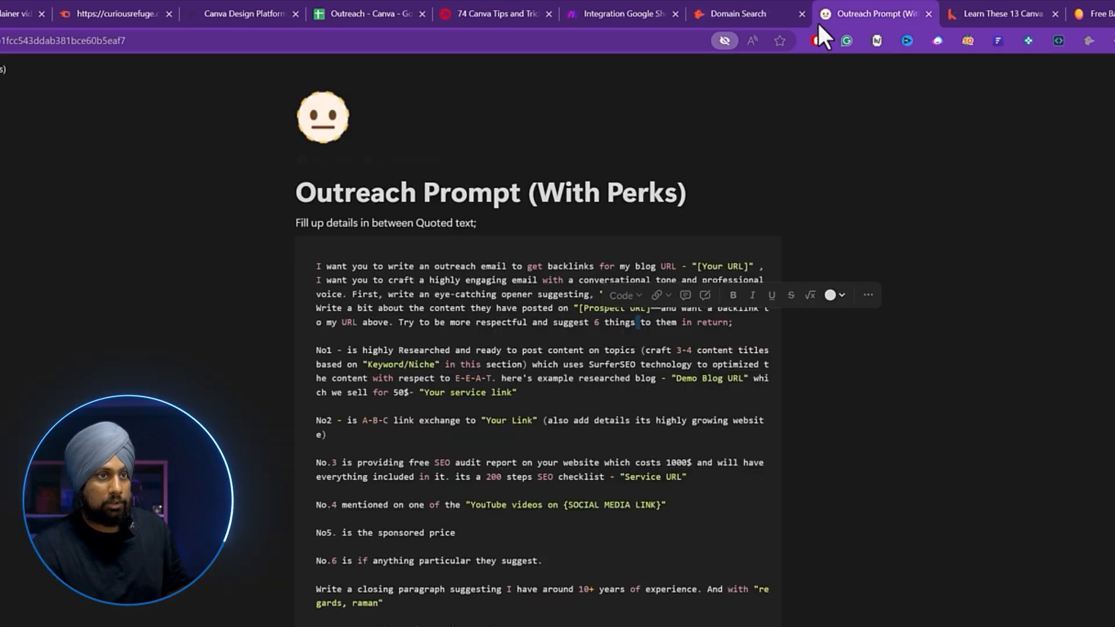
{"action": "left_click", "coordinate": [738, 14]}
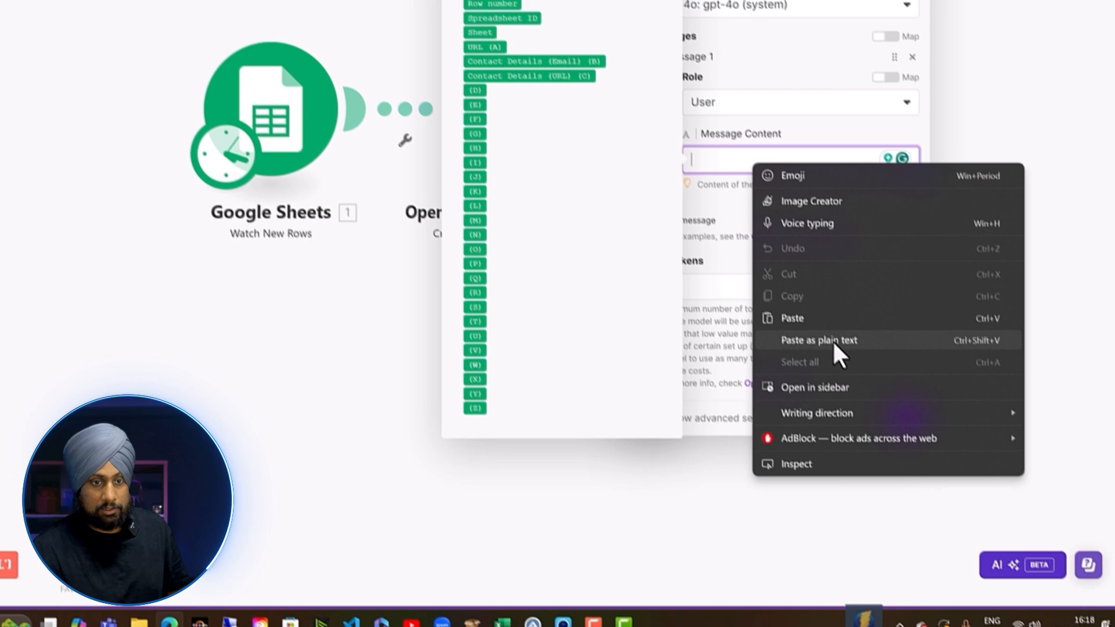
{"action": "left_click", "coordinate": [943, 522]}
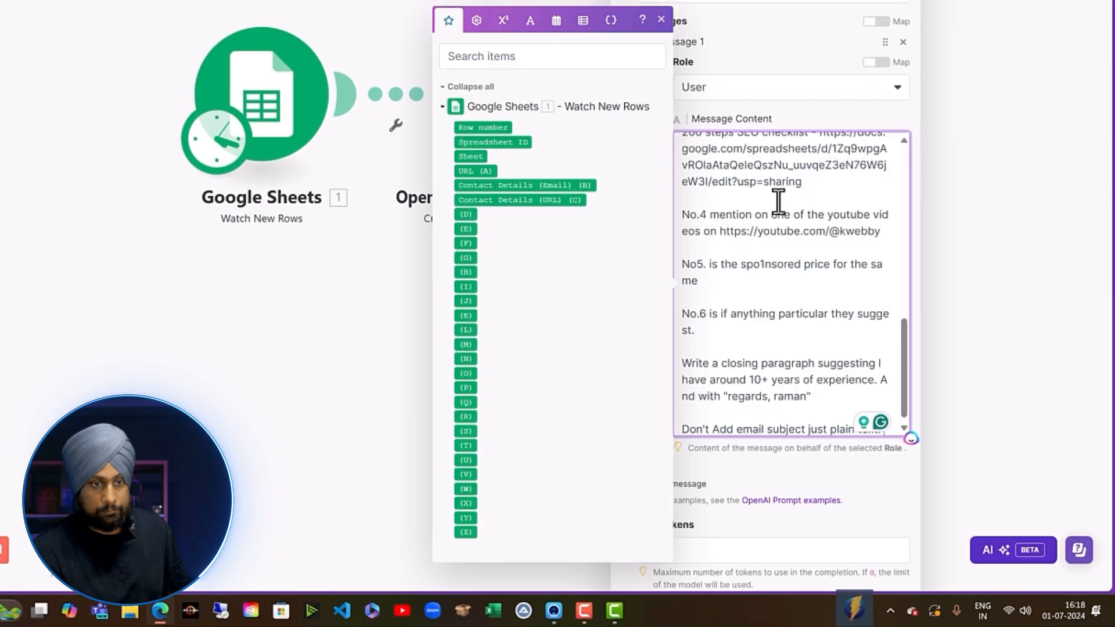
Remove the extra space after 'posted on' and map the sheet's URL (A) value there.
{"action": "scroll", "coordinate": [778, 200], "scroll_direction": "up", "scroll_amount": 10}
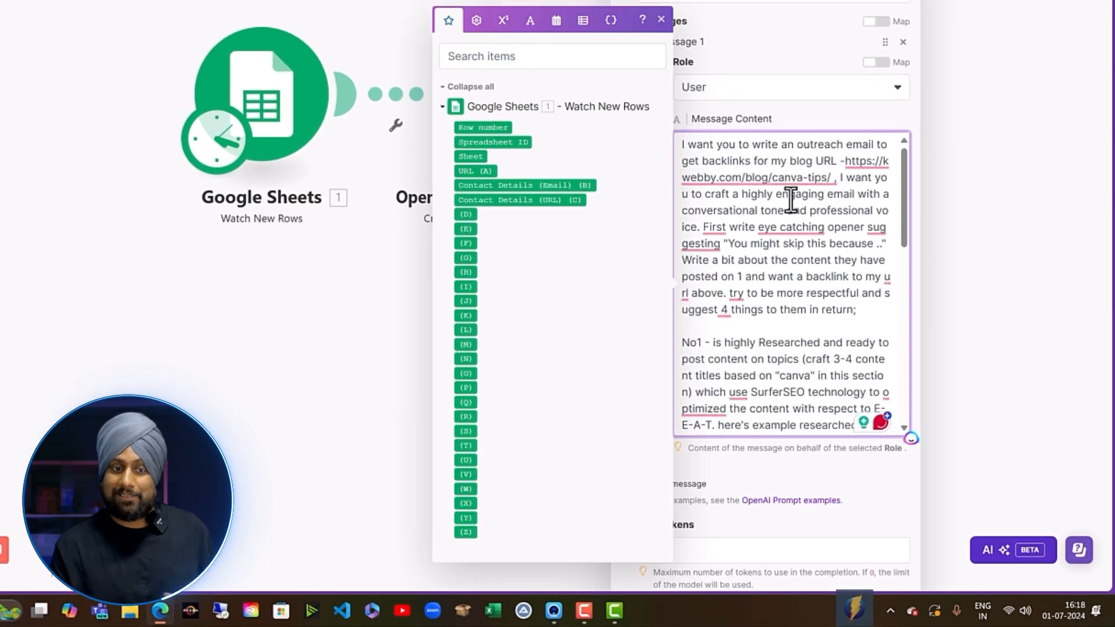
{"action": "mouse_move", "coordinate": [843, 161]}
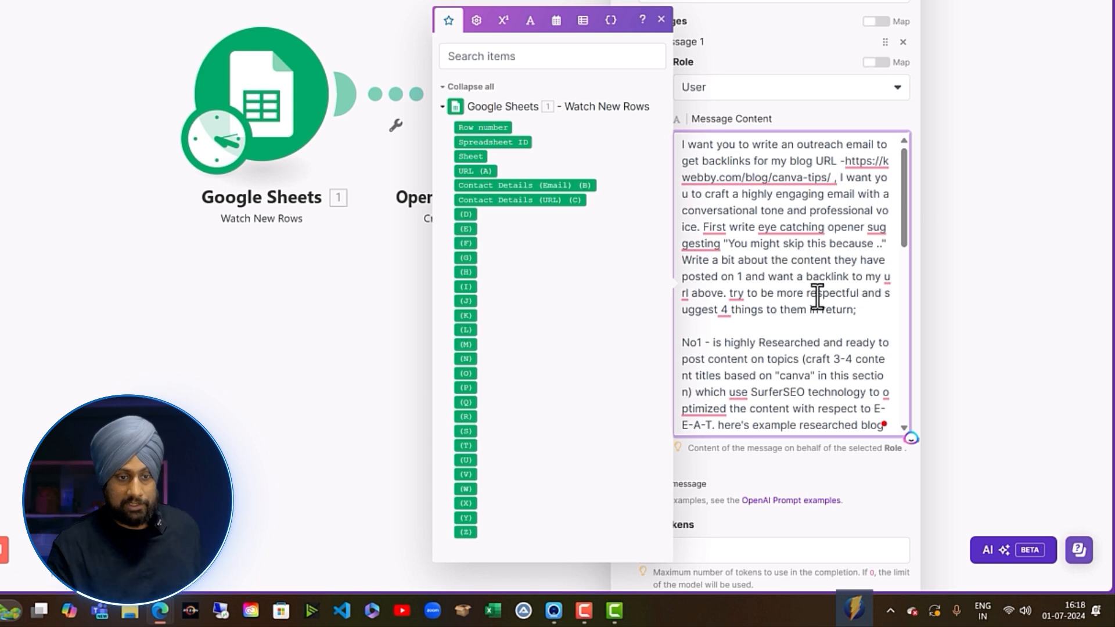
{"action": "scroll", "coordinate": [813, 297], "scroll_direction": "down", "scroll_amount": 5}
{"action": "left_click", "coordinate": [755, 138]}
{"action": "key", "text": "BackSpace"}
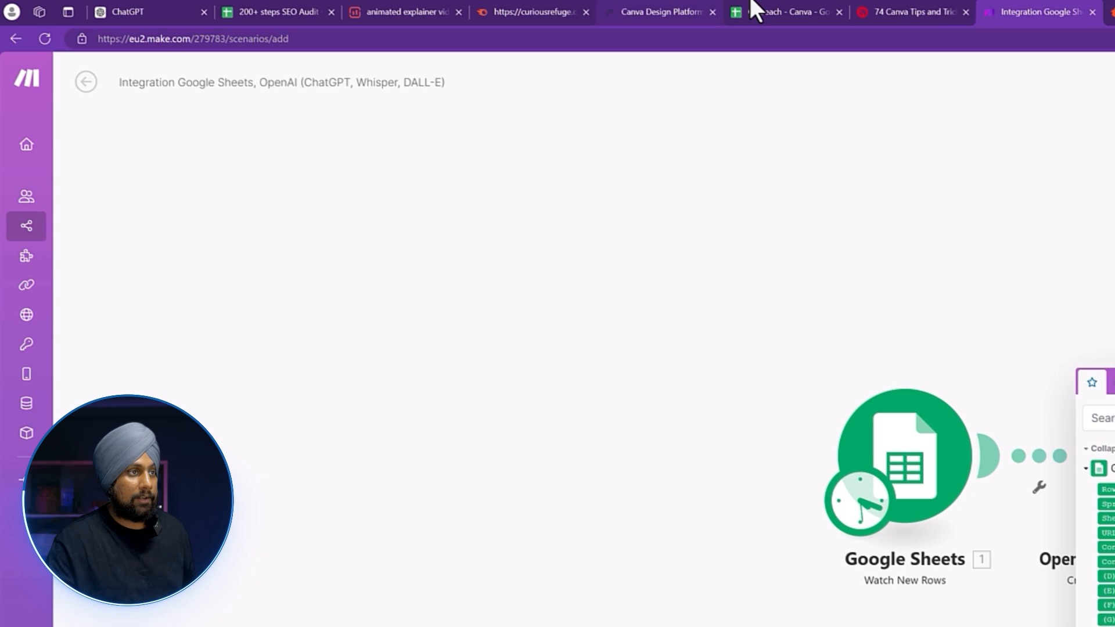
{"action": "left_click", "coordinate": [752, 3]}
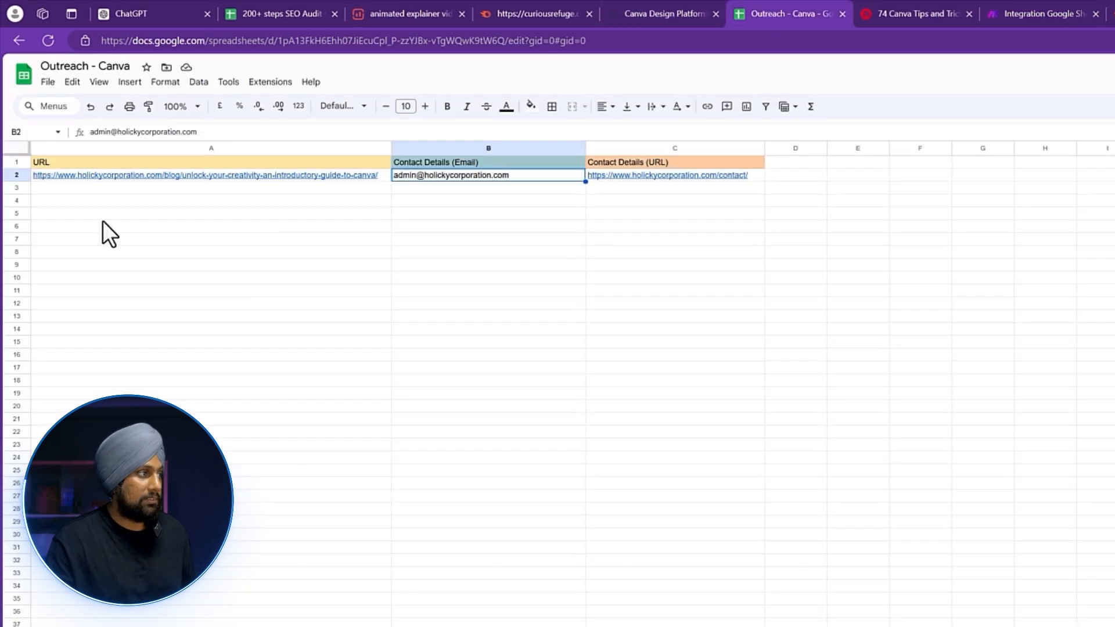
{"action": "left_click", "coordinate": [1053, 12]}
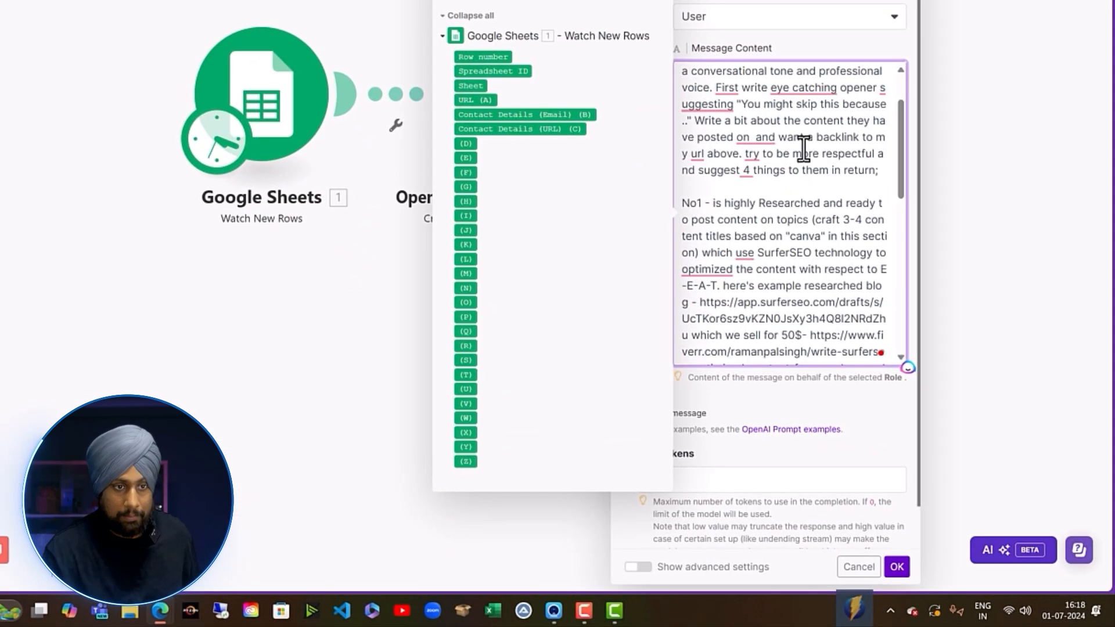
{"action": "left_click_drag", "start_coordinate": [481, 101], "coordinate": [754, 136]}
Set Max Tokens to 0 and save the OpenAI module.
{"action": "scroll", "coordinate": [745, 223], "scroll_direction": "down", "scroll_amount": 2}
{"action": "scroll", "coordinate": [745, 224], "scroll_direction": "up", "scroll_amount": 3}
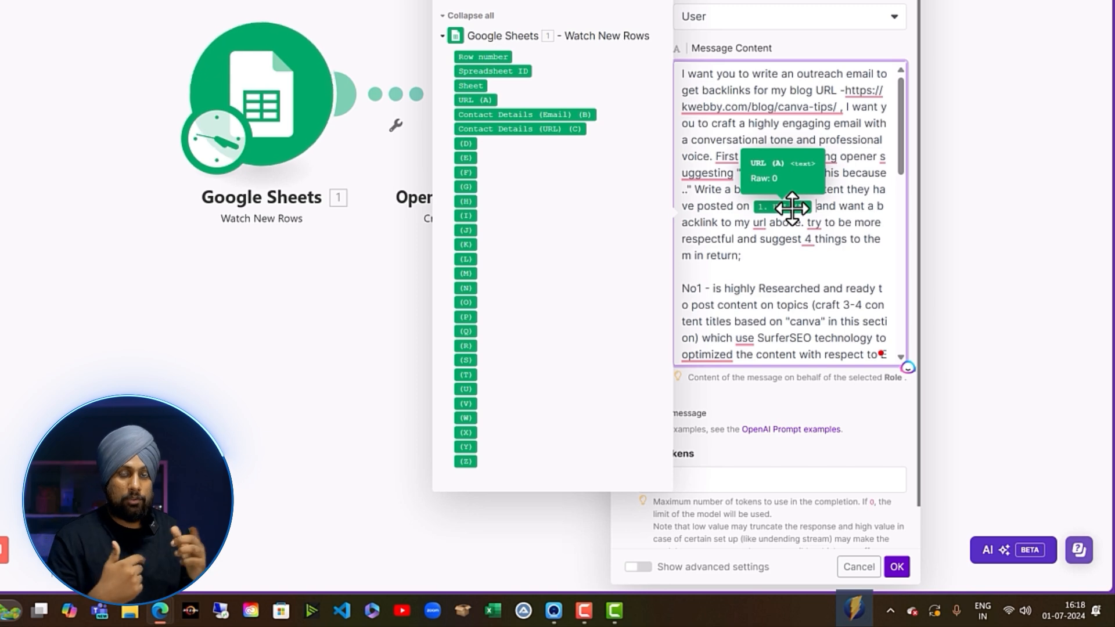
{"action": "scroll", "coordinate": [755, 174], "scroll_direction": "down", "scroll_amount": 2}
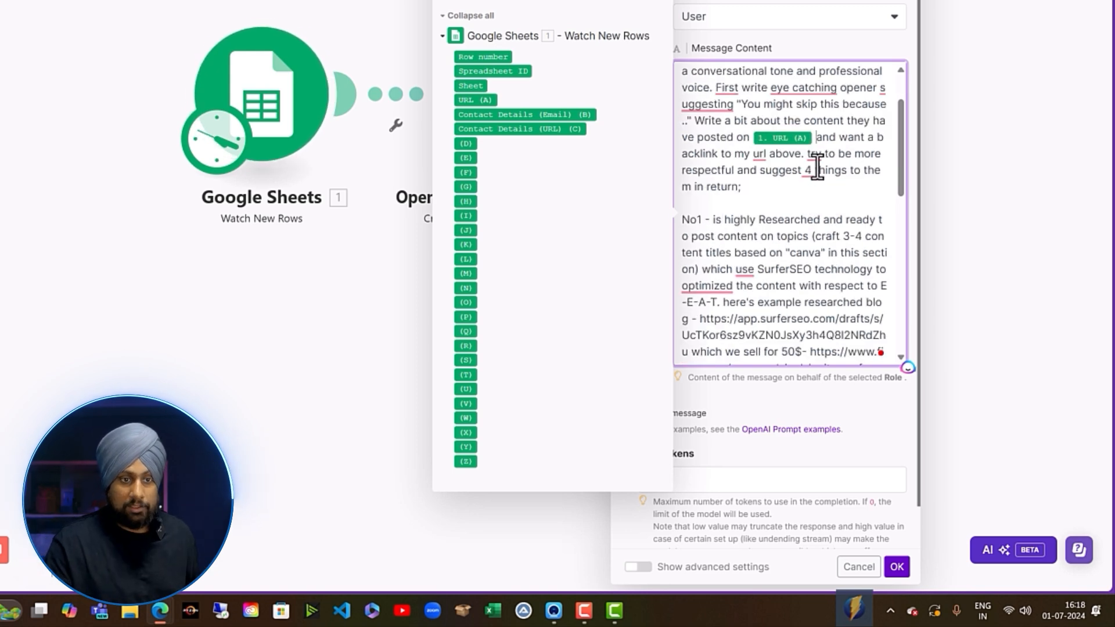
{"action": "scroll", "coordinate": [792, 209], "scroll_direction": "down", "scroll_amount": 4}
{"action": "scroll", "coordinate": [793, 209], "scroll_direction": "down", "scroll_amount": 10}
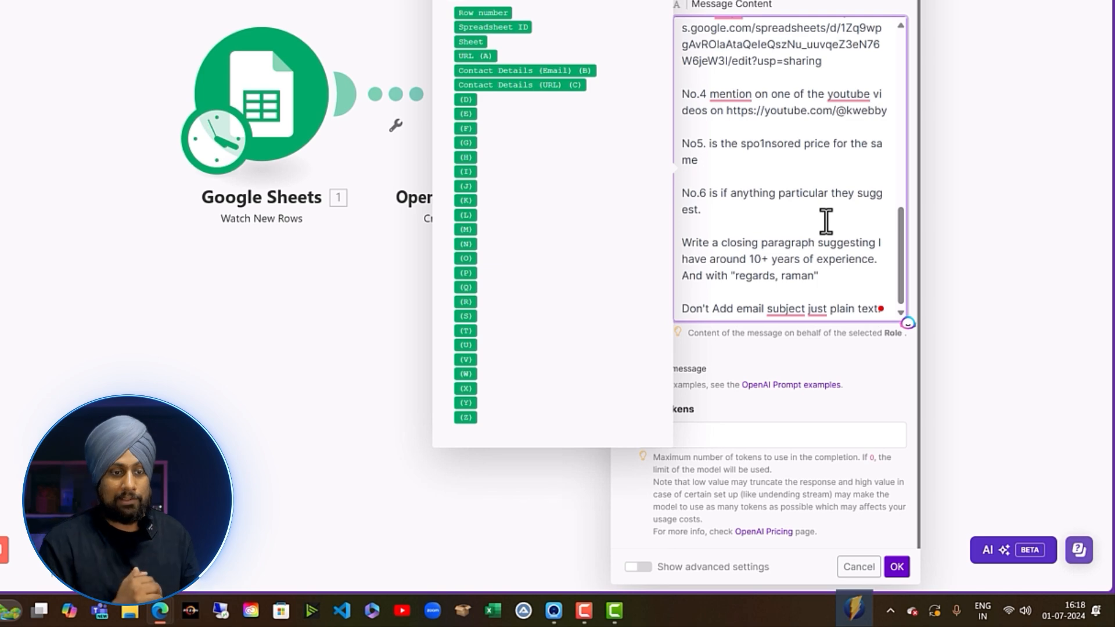
{"action": "left_click", "coordinate": [792, 436]}
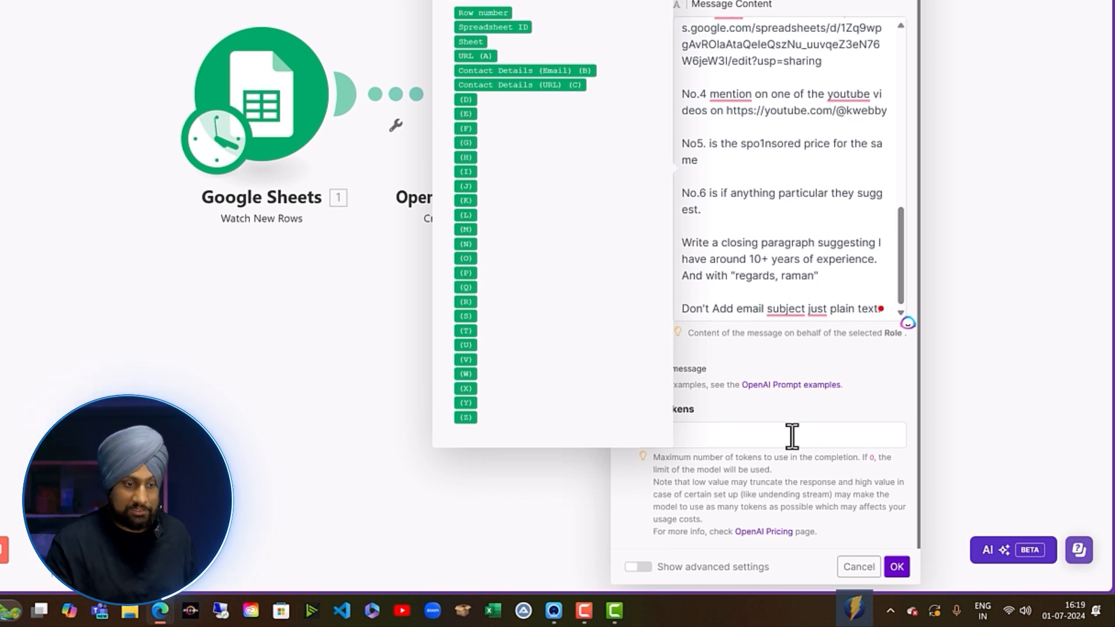
{"action": "type", "text": "0"}
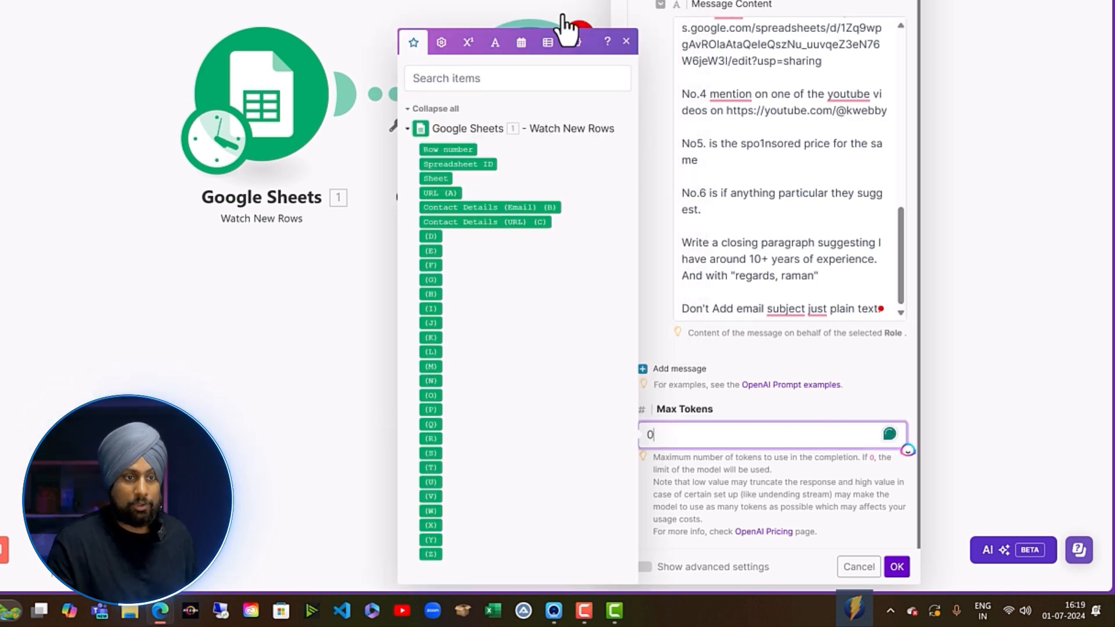
{"action": "left_click", "coordinate": [626, 41]}
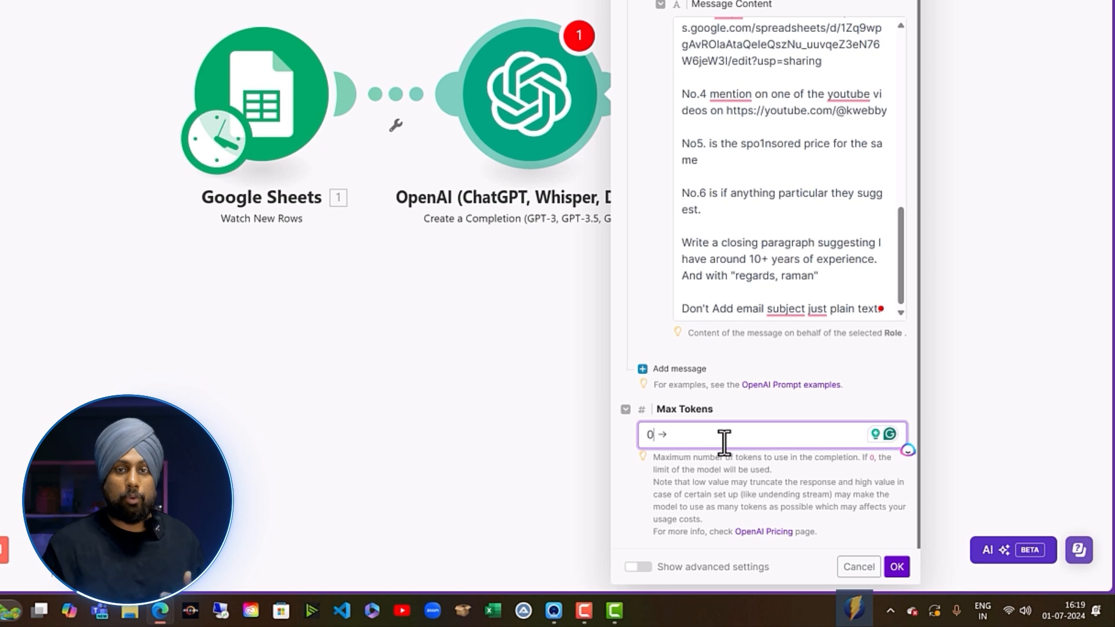
{"action": "scroll", "coordinate": [747, 415], "scroll_direction": "up", "scroll_amount": 1}
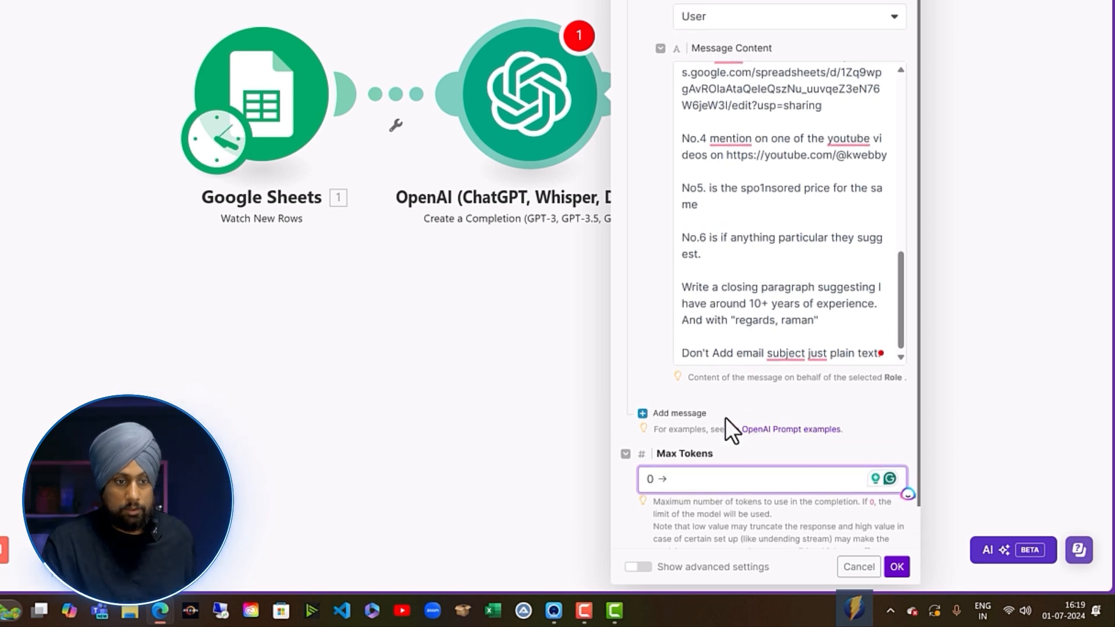
{"action": "scroll", "coordinate": [821, 488], "scroll_direction": "down", "scroll_amount": 1}
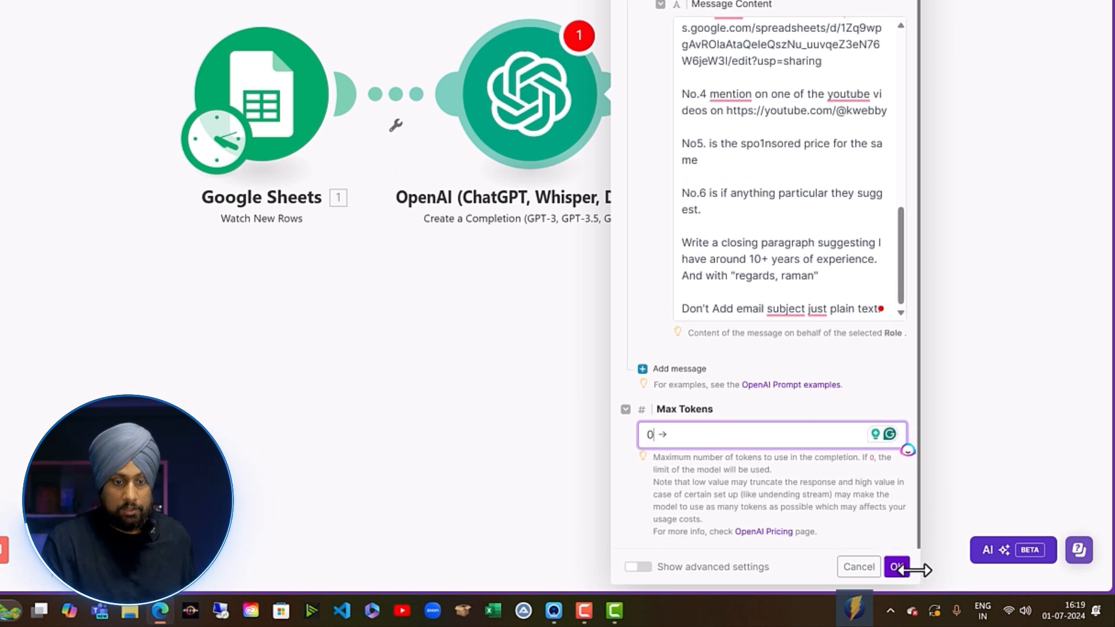
{"action": "left_click", "coordinate": [896, 566]}
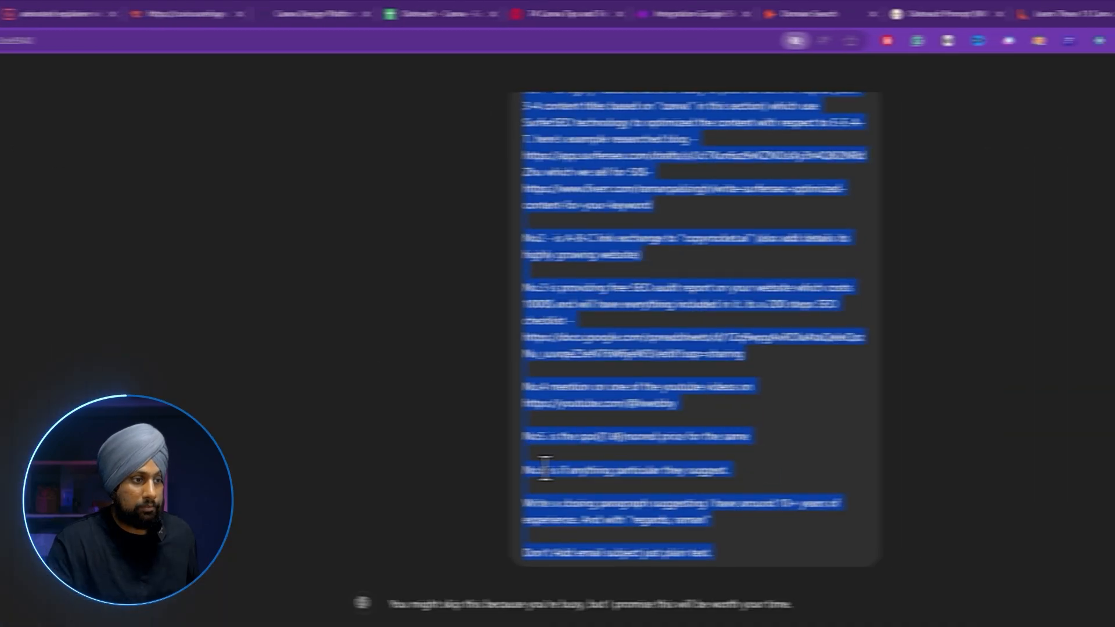
Add Gmail's Create a Draft action as the module following OpenAI.
{"action": "left_click", "coordinate": [710, 6]}
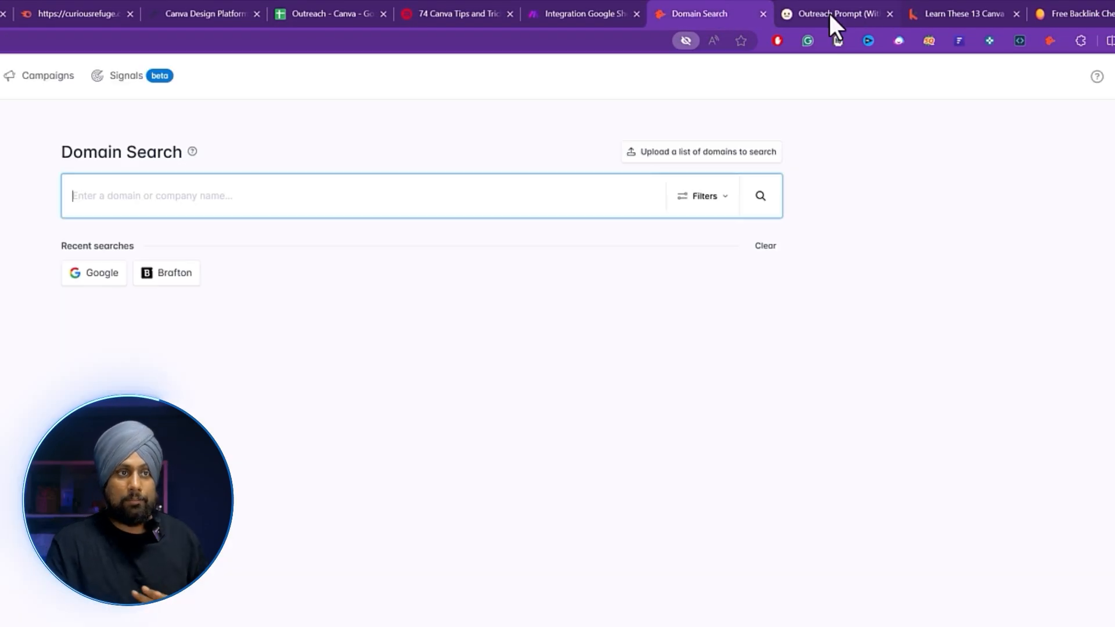
{"action": "left_click", "coordinate": [827, 9]}
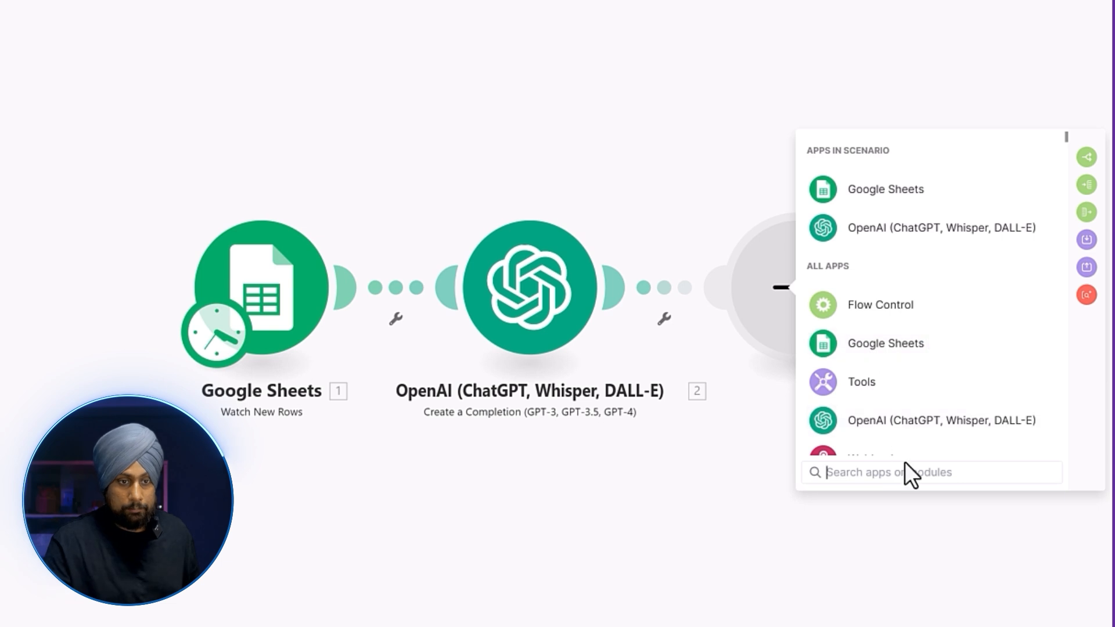
{"action": "type", "text": "gmail"}
{"action": "left_click", "coordinate": [1008, 164]}
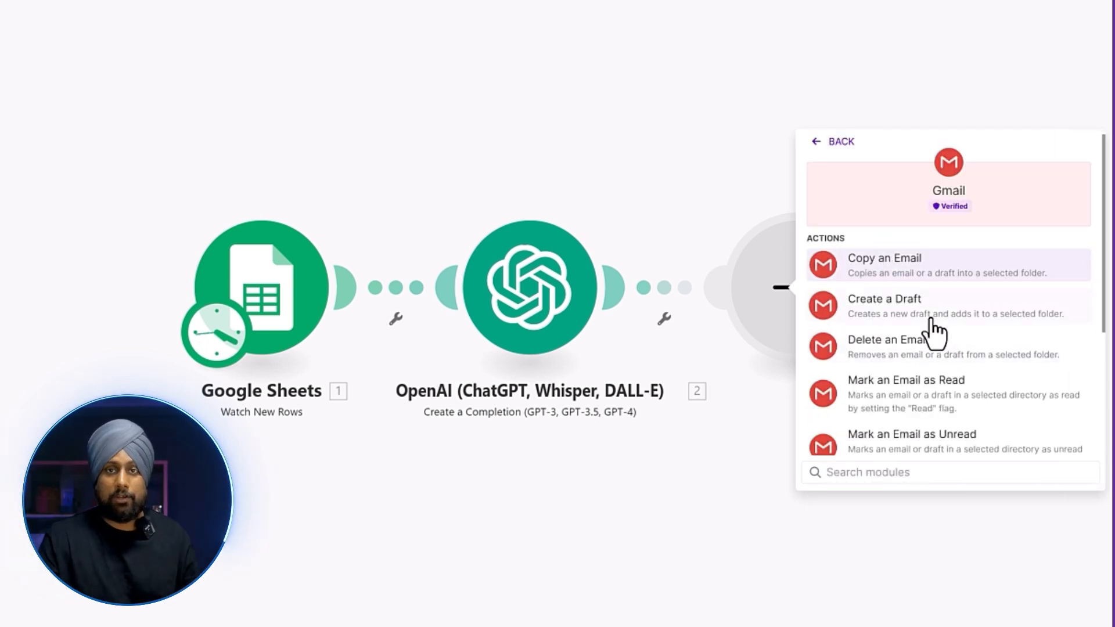
{"action": "left_click", "coordinate": [836, 310]}
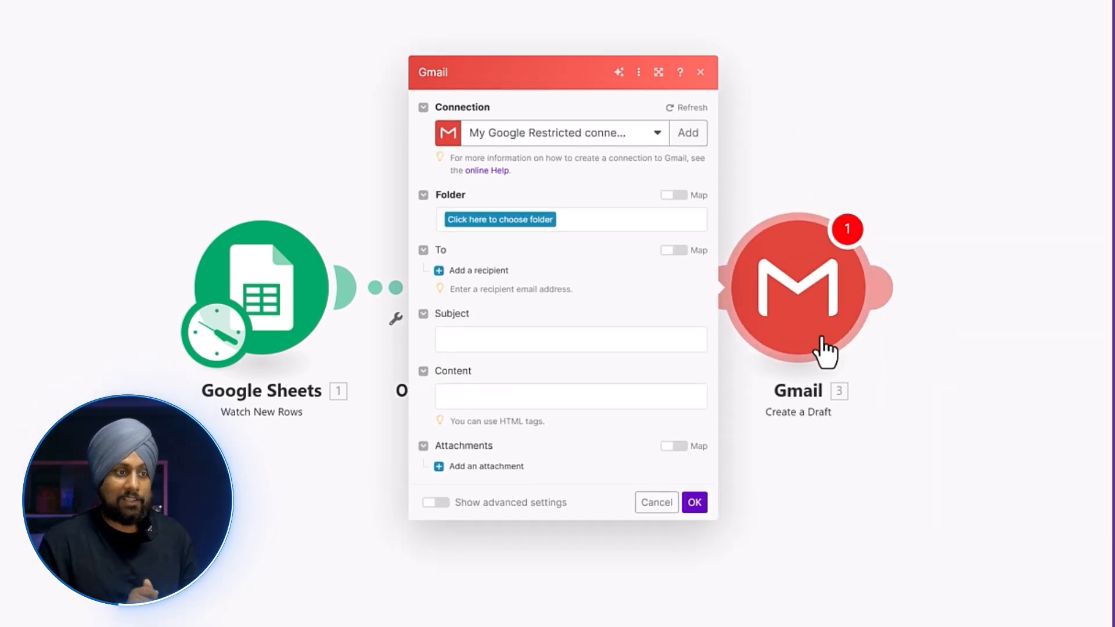
Save the Gmail draft to the Drafts folder, addressed to Contact Details (Email) (B).
{"action": "left_click", "coordinate": [498, 220]}
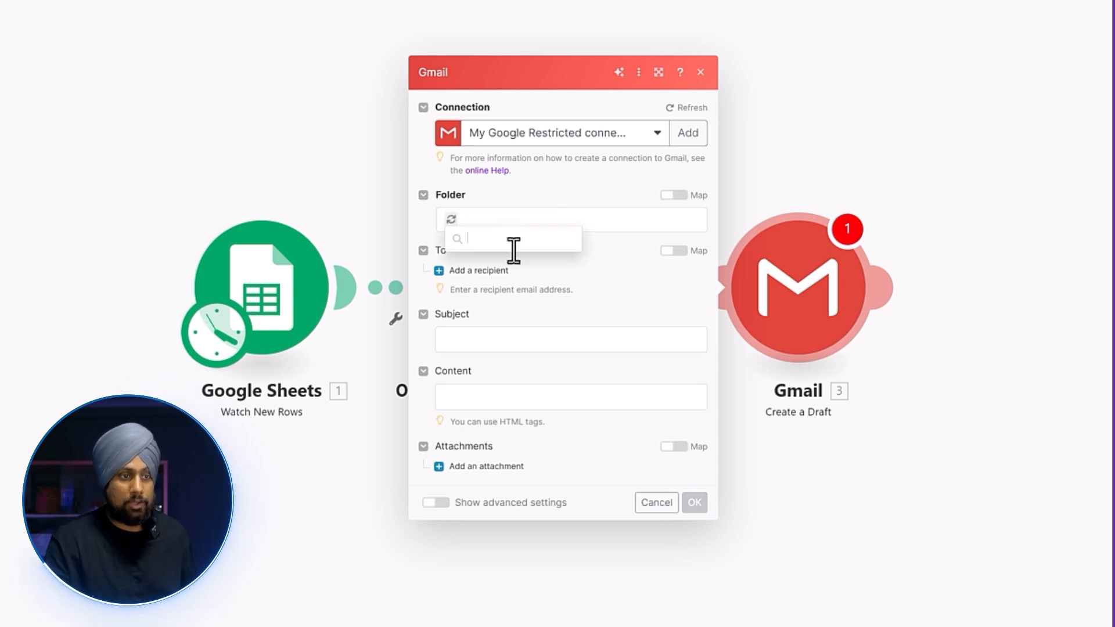
{"action": "left_click", "coordinate": [514, 332]}
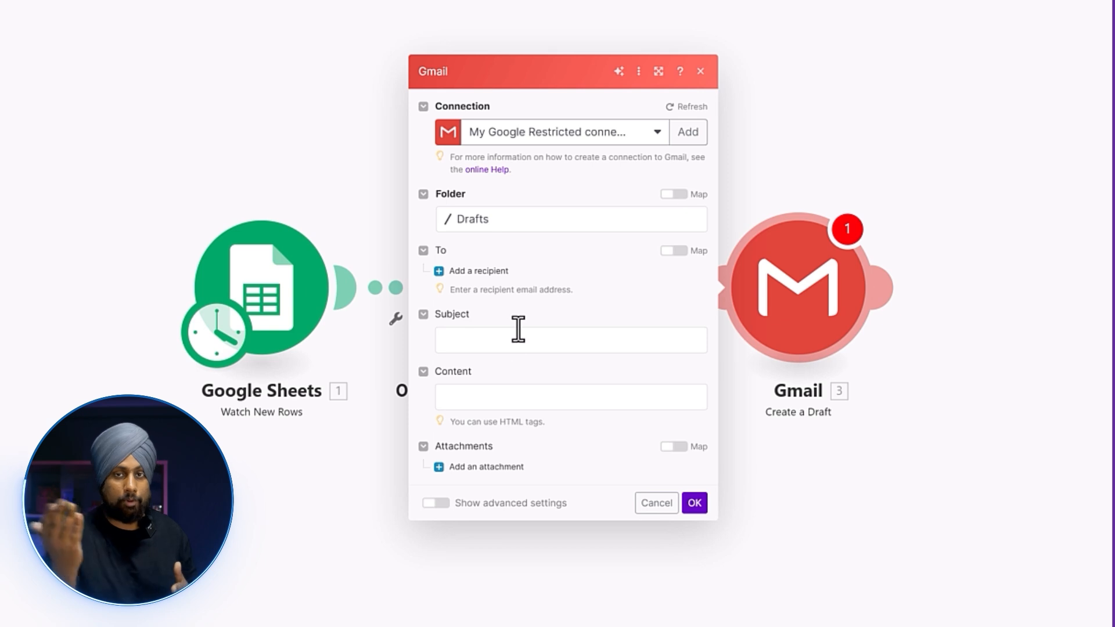
{"action": "left_click", "coordinate": [495, 270]}
{"action": "left_click", "coordinate": [574, 267]}
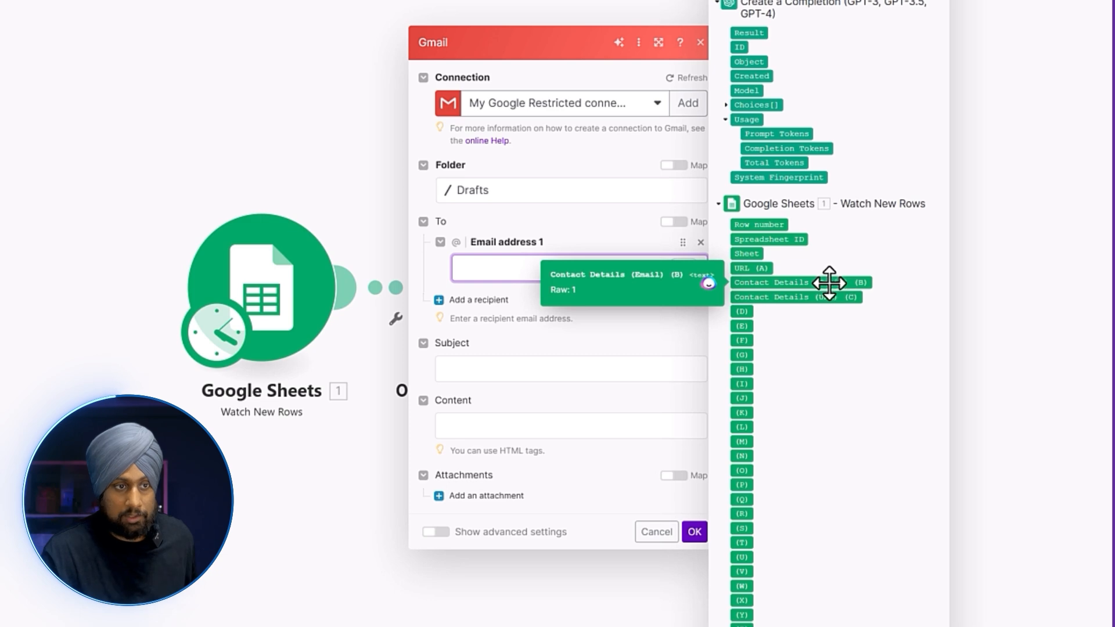
{"action": "left_click_drag", "start_coordinate": [829, 282], "coordinate": [594, 292]}
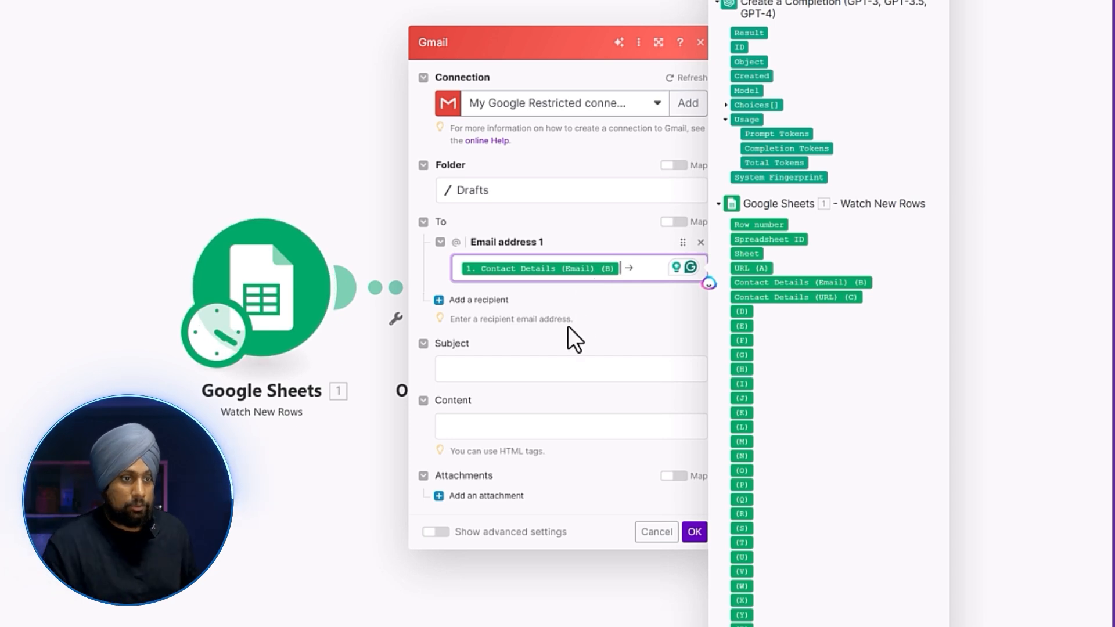
{"action": "left_click", "coordinate": [532, 370]}
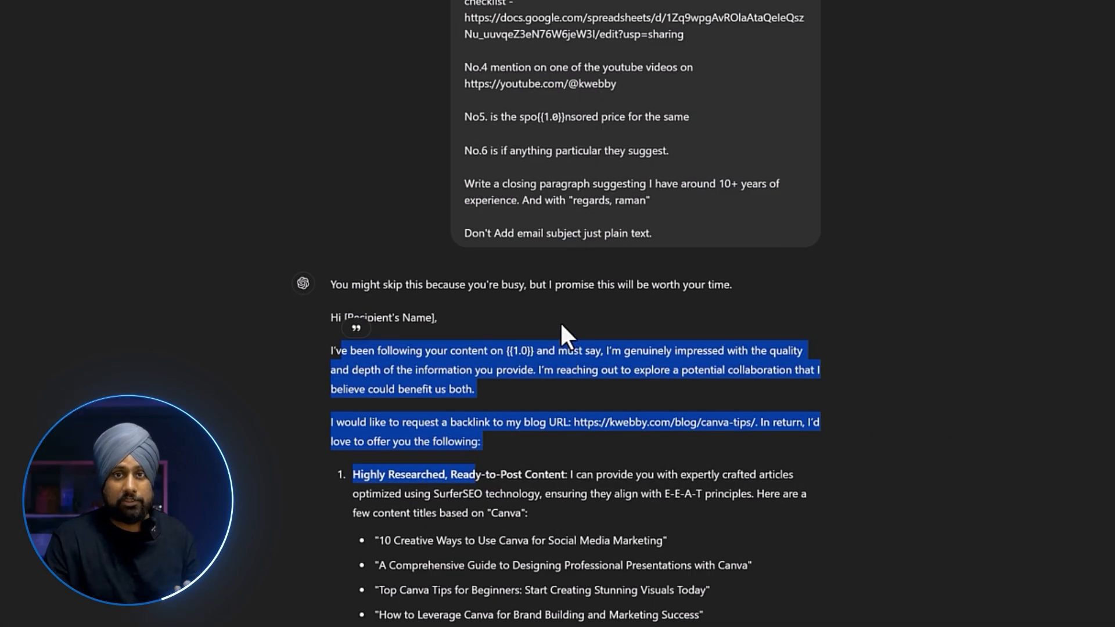
Use ChatGPT's third suggestion, 'Don't Skip This Opportunity Elevate Your Content Effortlessly', as the draft subject.
{"action": "scroll", "coordinate": [565, 308], "scroll_direction": "down", "scroll_amount": 18}
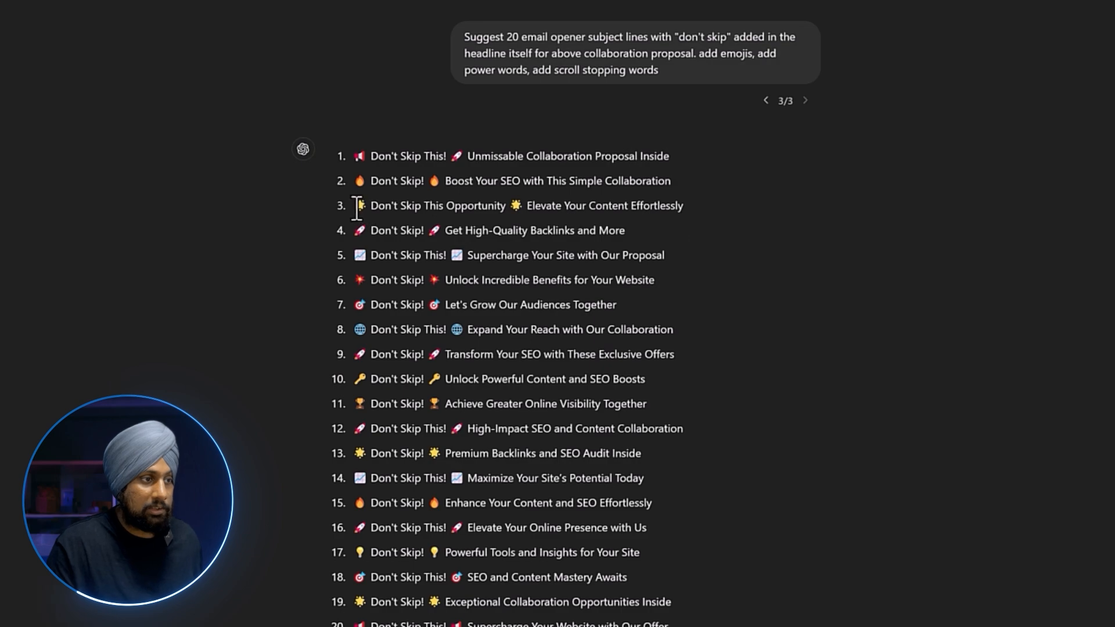
{"action": "left_click_drag", "start_coordinate": [356, 207], "coordinate": [718, 207]}
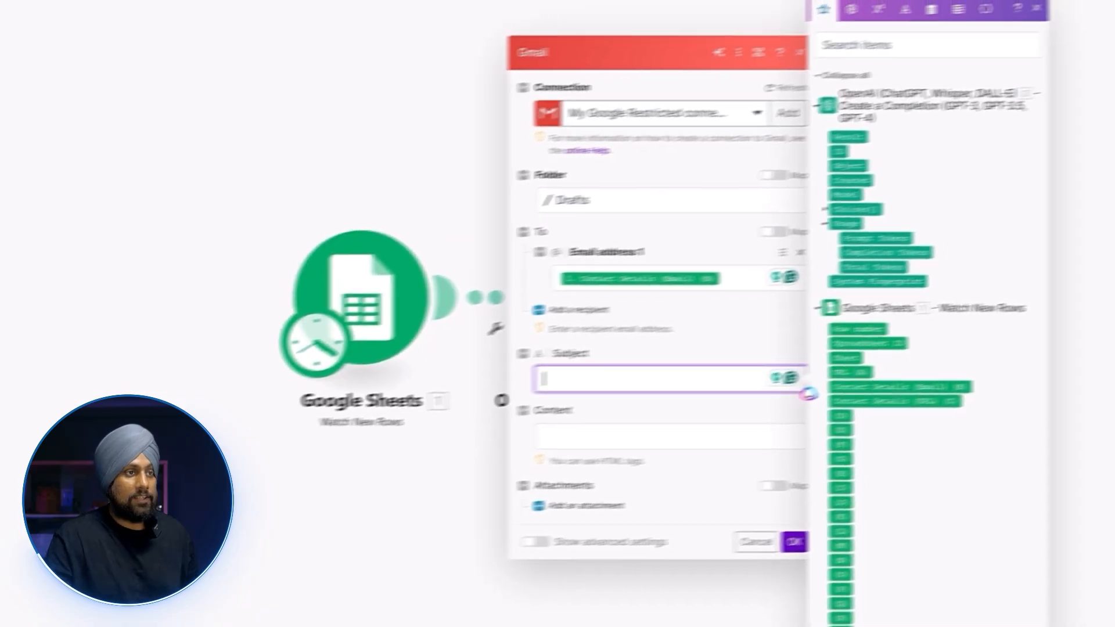
{"action": "type", "text": "☀️ Don't Skip This Opportunity ☀️ Elevate Your Content Effortlessly"}
{"action": "left_click", "coordinate": [539, 461]}
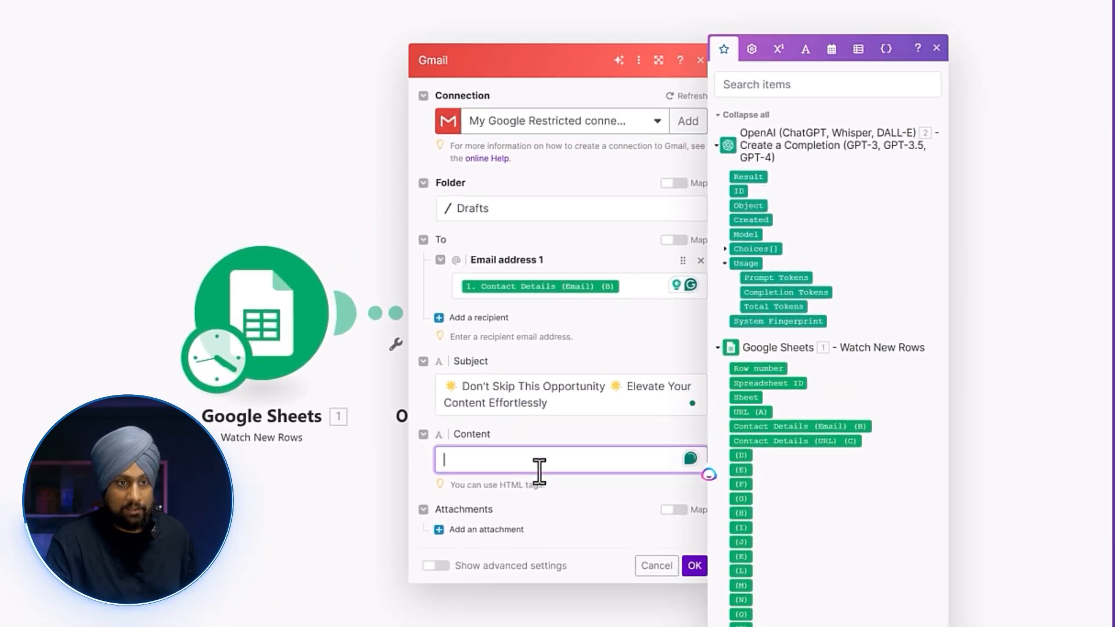
Map the OpenAI Result into the draft content, save, and check the new draft in Gmail Drafts.
{"action": "left_click_drag", "start_coordinate": [752, 180], "coordinate": [511, 462]}
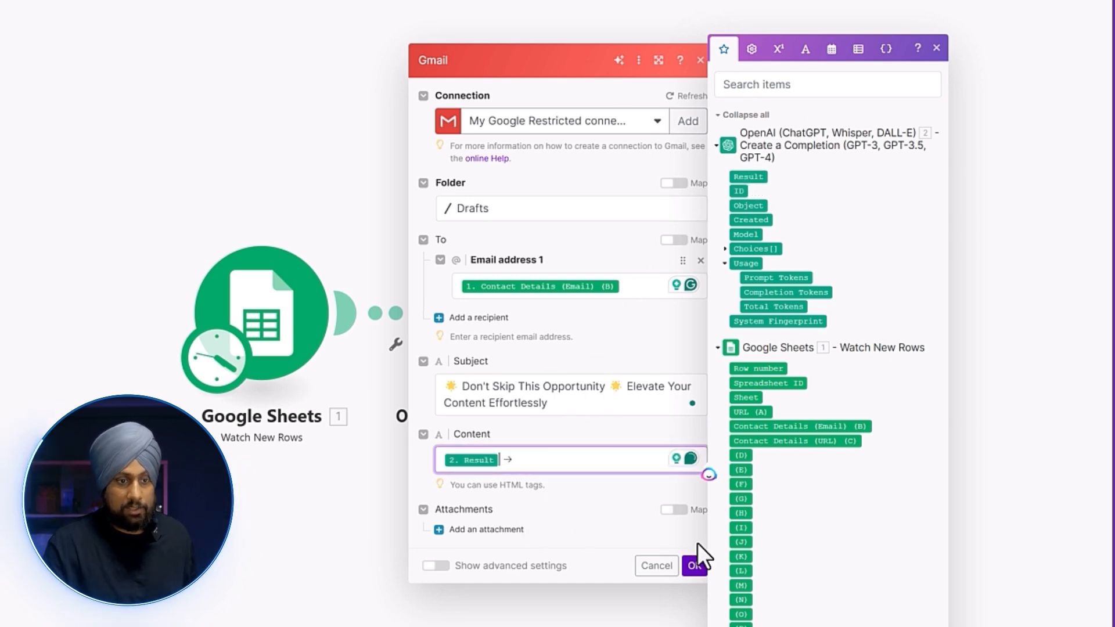
{"action": "left_click", "coordinate": [694, 566]}
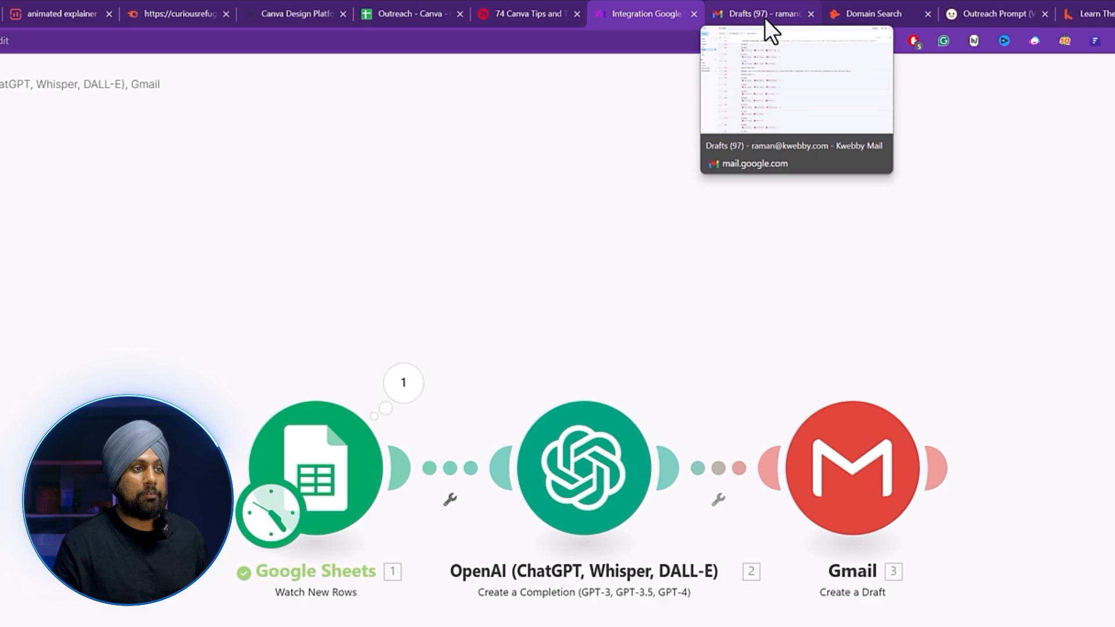
{"action": "left_click", "coordinate": [765, 18]}
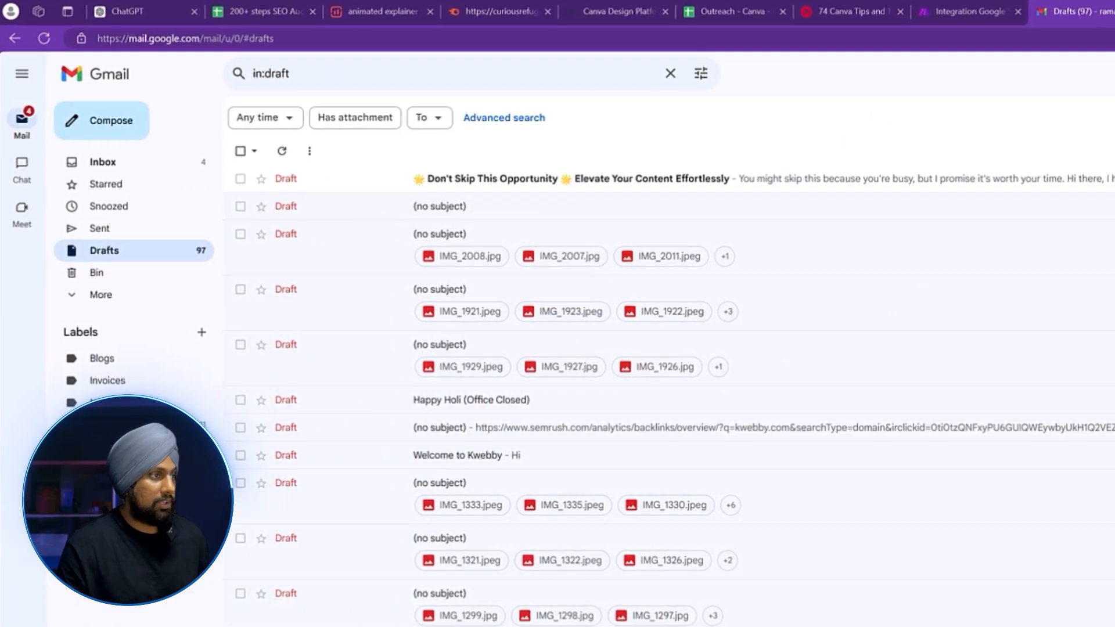
{"action": "left_click", "coordinate": [911, 182]}
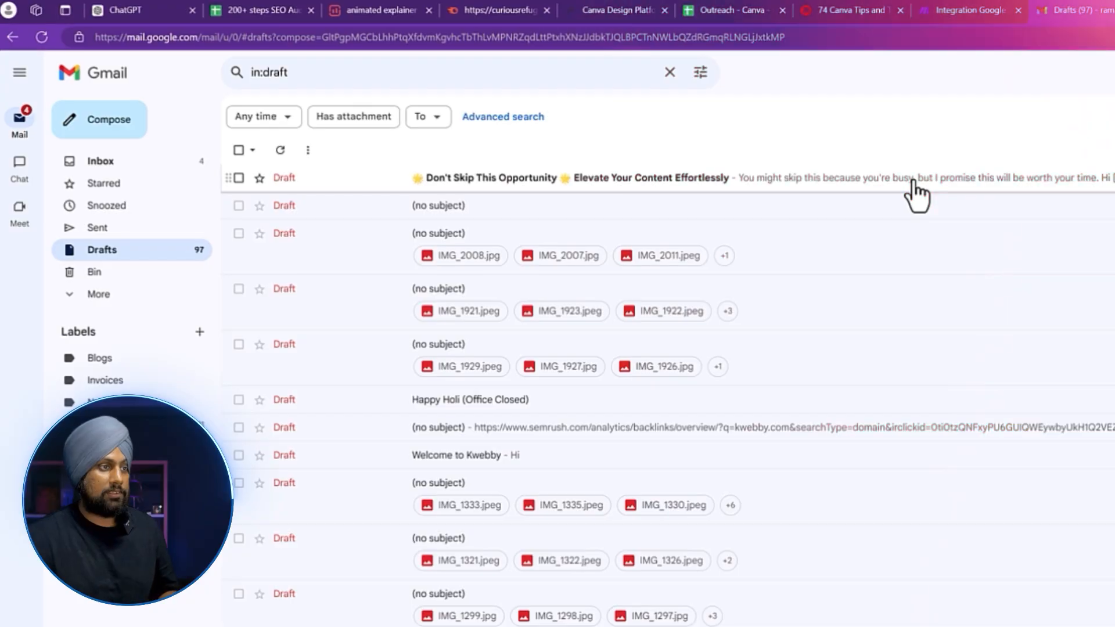